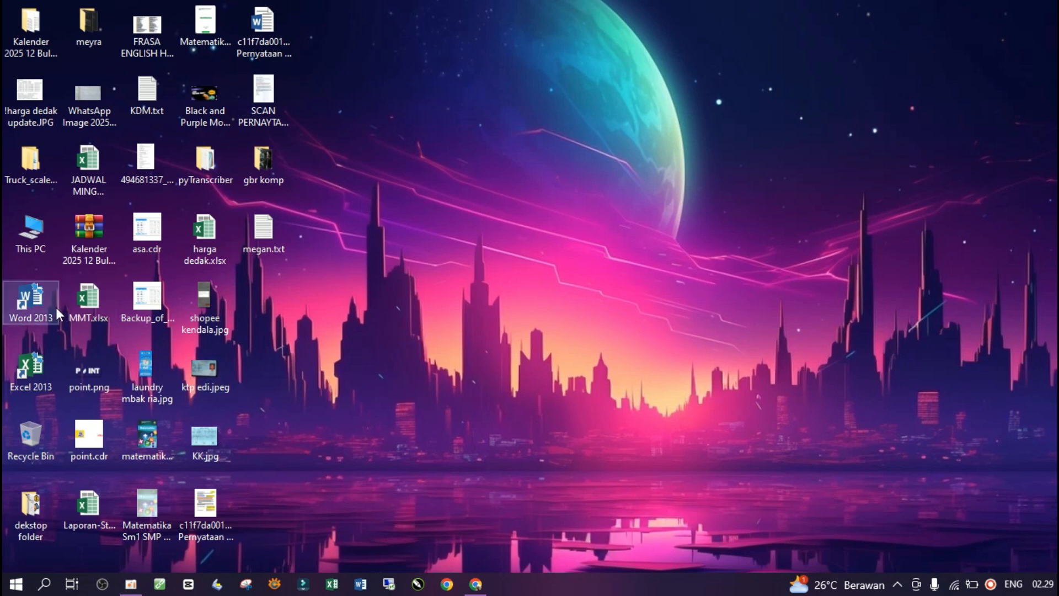
# Step: Start Word 2013 and create a new blank document
pyautogui.click(367, 585)
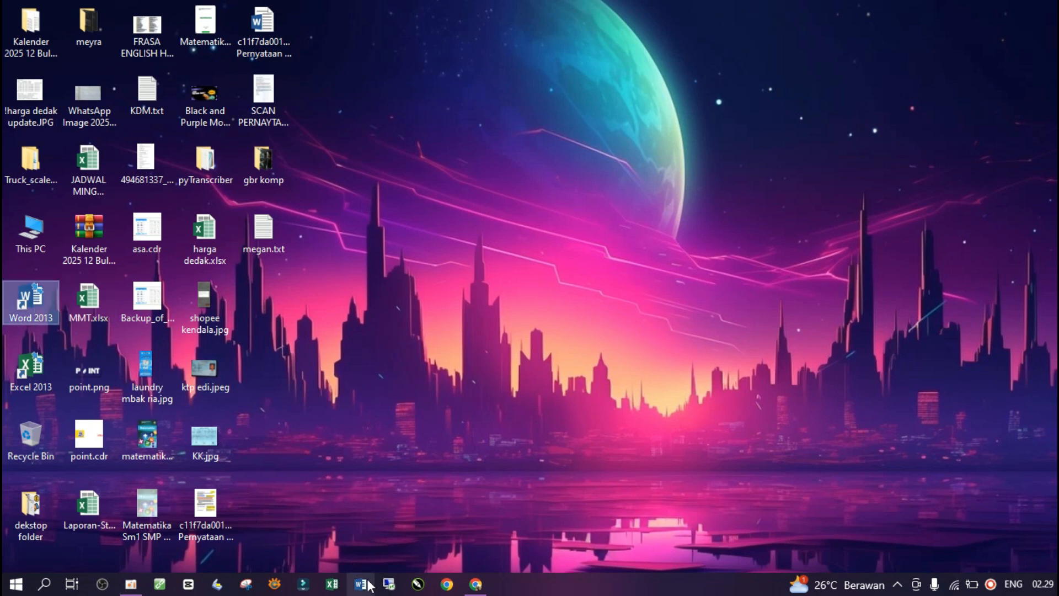
pyautogui.click(8, 590)
pyautogui.click(7, 590)
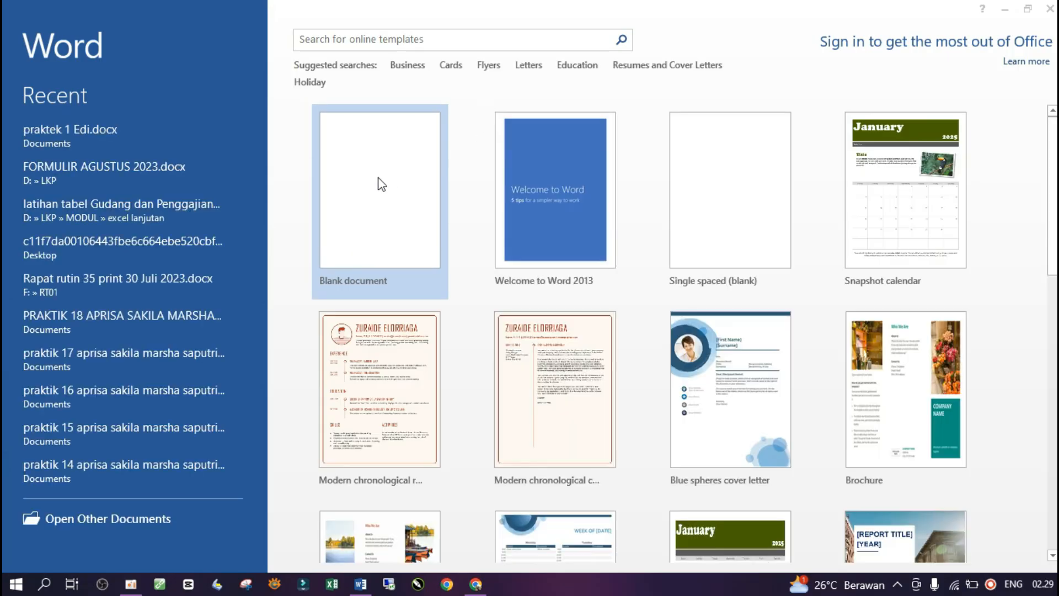
pyautogui.click(380, 179)
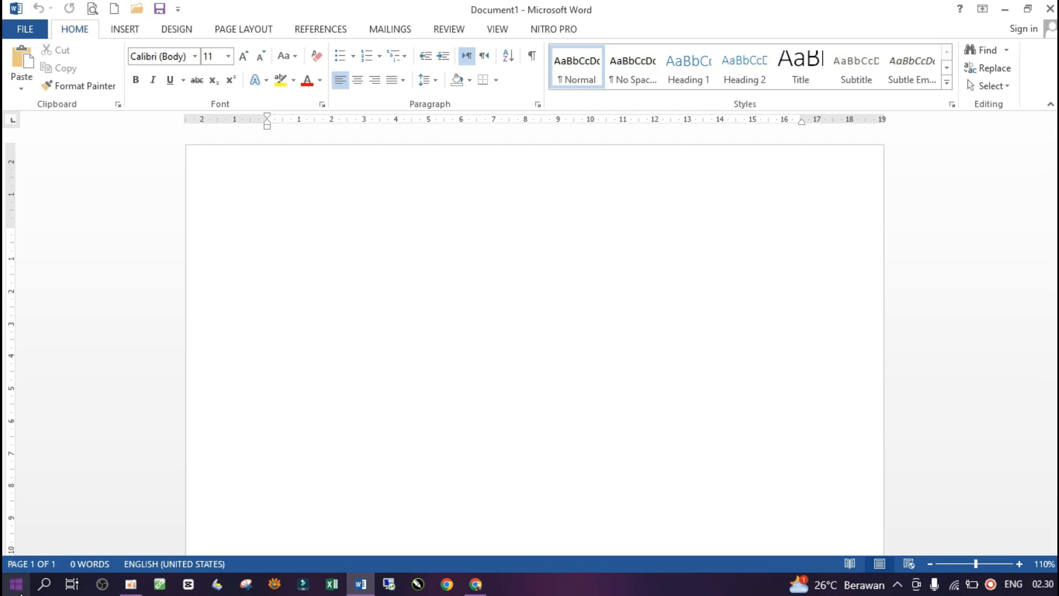
# Step: Open the Windows On-Screen Keyboard and place it over the lower part of the blank page
pyautogui.click(16, 584)
pyautogui.write('KEYBO')
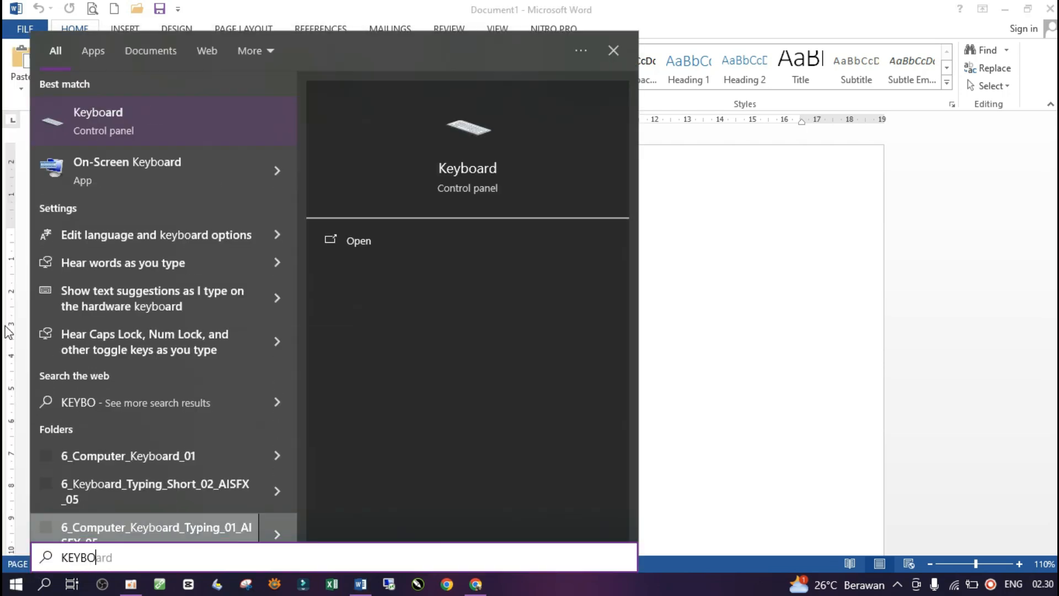
pyautogui.click(123, 174)
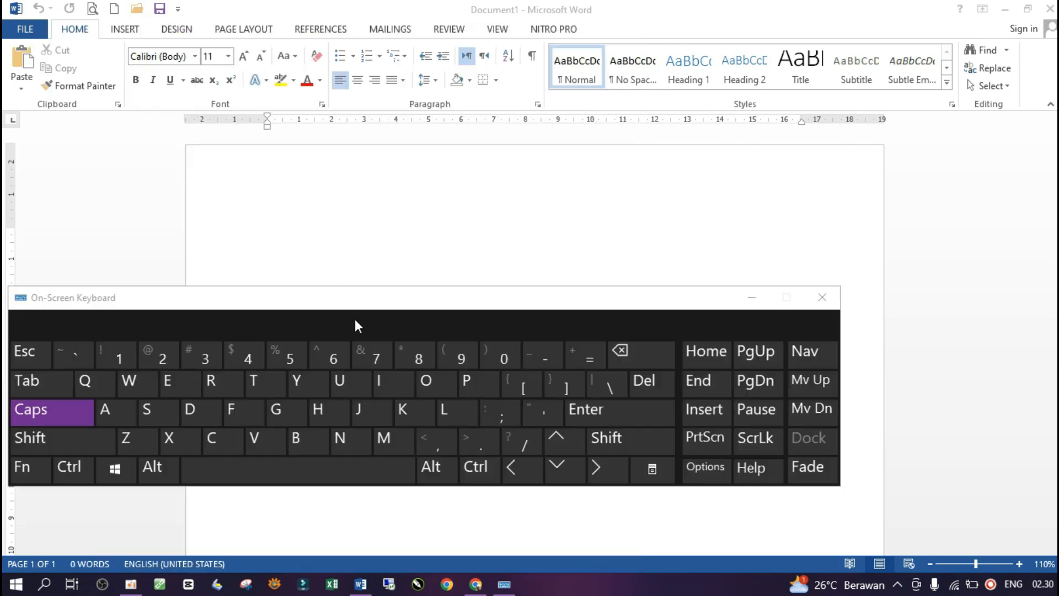
pyautogui.moveTo(357, 300); pyautogui.dragTo(453, 337)
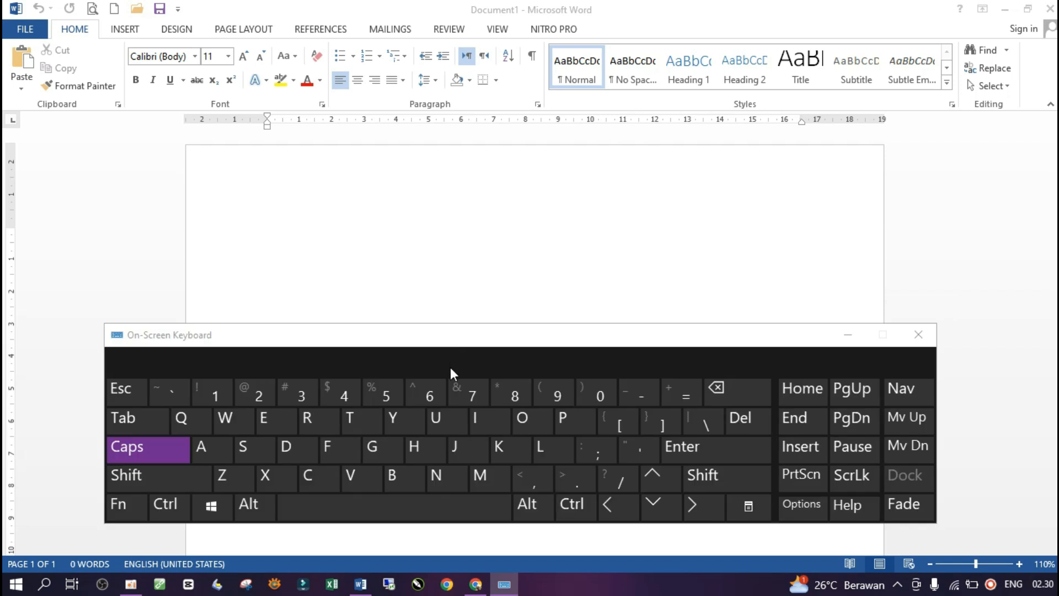
# Step: Turn off Caps Lock on the On-Screen Keyboard and demonstrate how Shift switches the letters and symbols
pyautogui.click(147, 447)
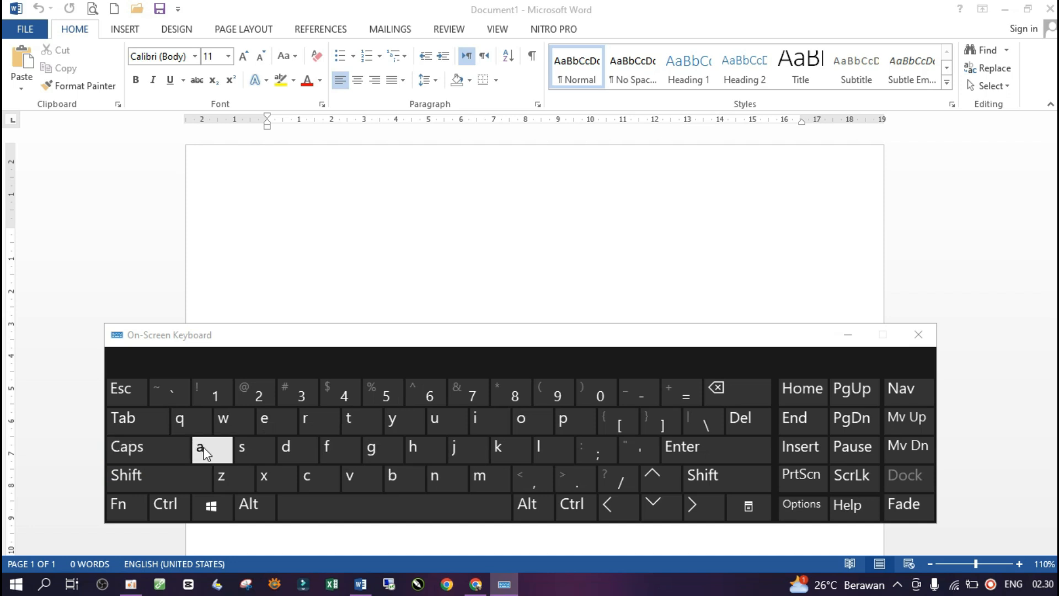
pyautogui.click(136, 478)
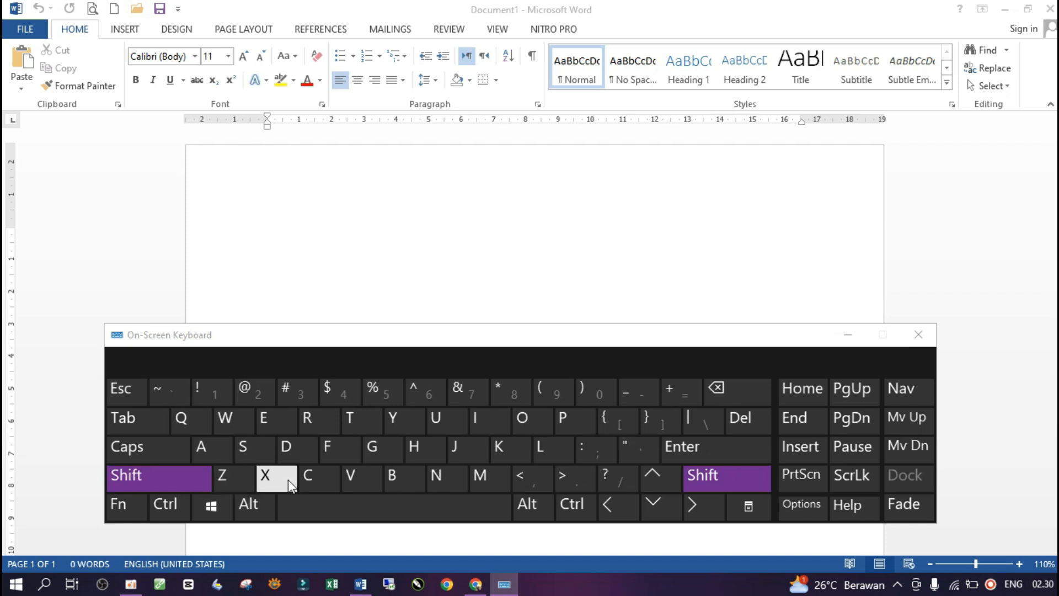
pyautogui.click(513, 400)
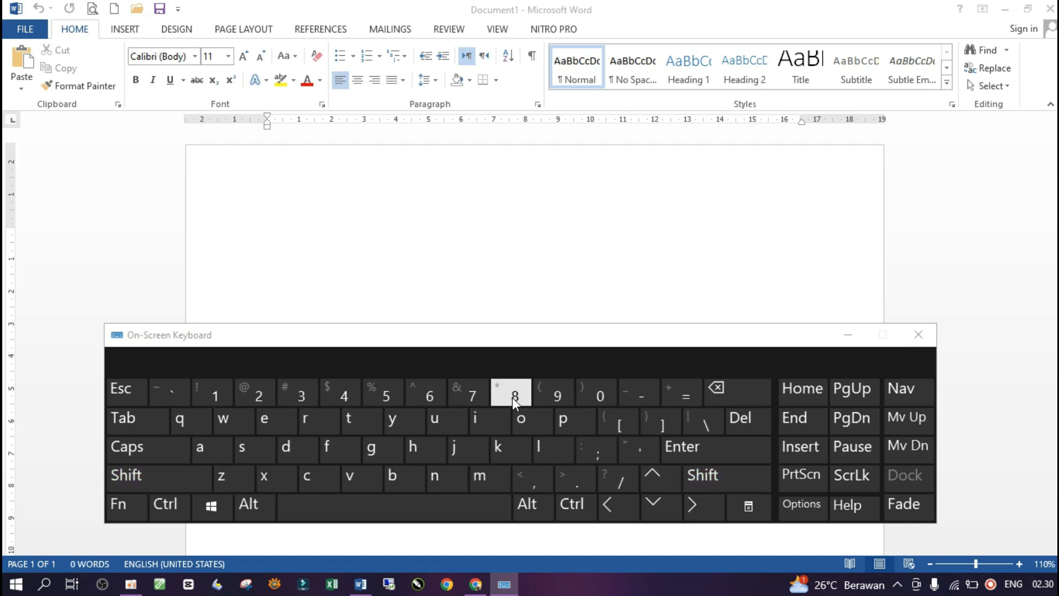
pyautogui.click(144, 474)
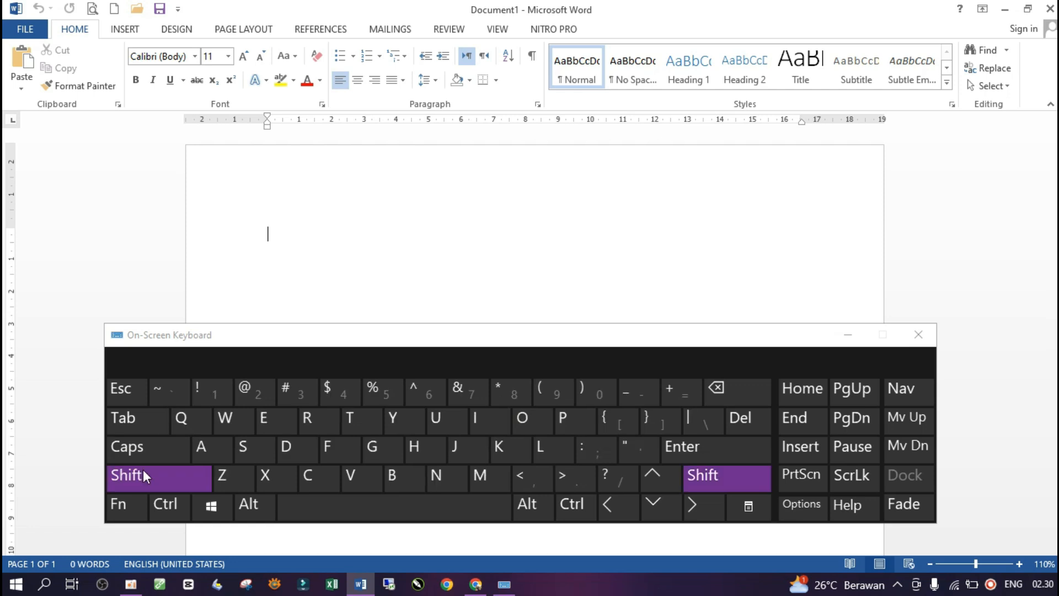
# Step: Write the title line "MENULIS JUDUL" in capitals, correcting the lowercase letters, and start a new line below it
pyautogui.write('MEnulis')
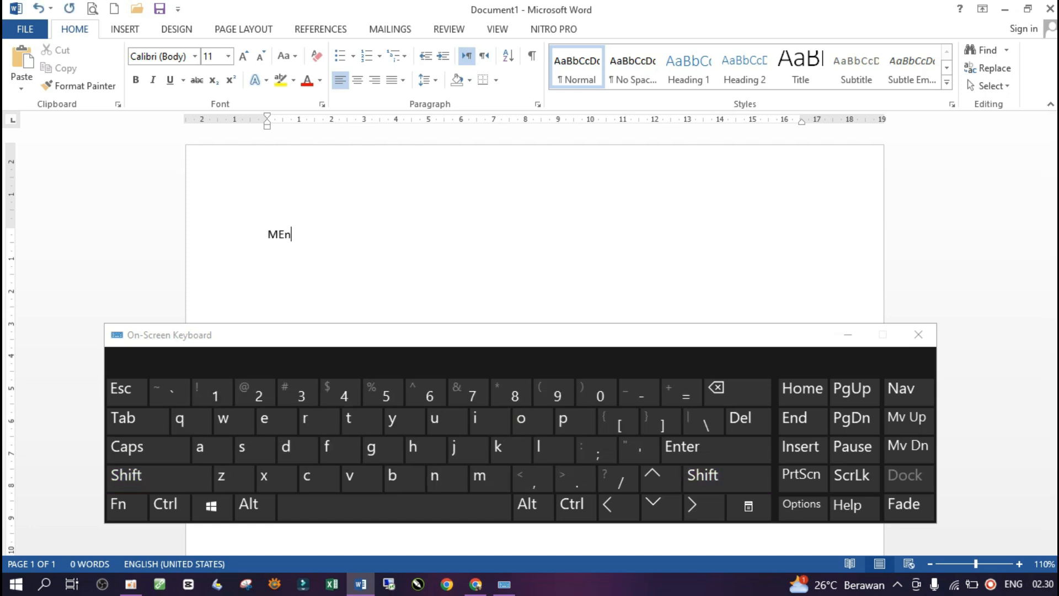
pyautogui.press('BackSpace')
pyautogui.press('BackSpace')
pyautogui.press('BackSpace')
pyautogui.press('BackSpace')
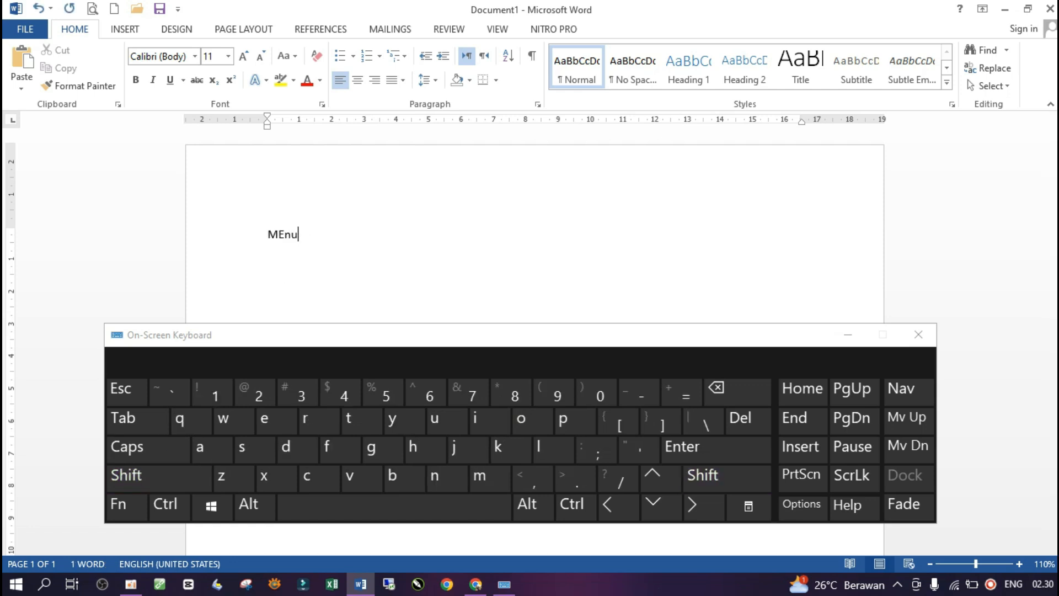
pyautogui.press('shift')
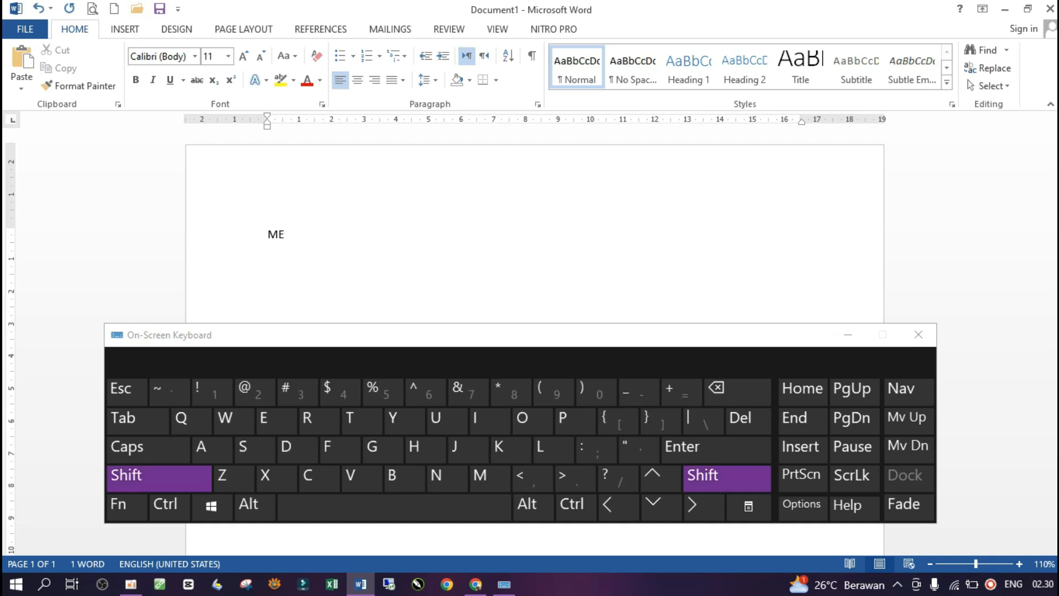
pyautogui.write('NULIS JUDUL')
pyautogui.press('Return')
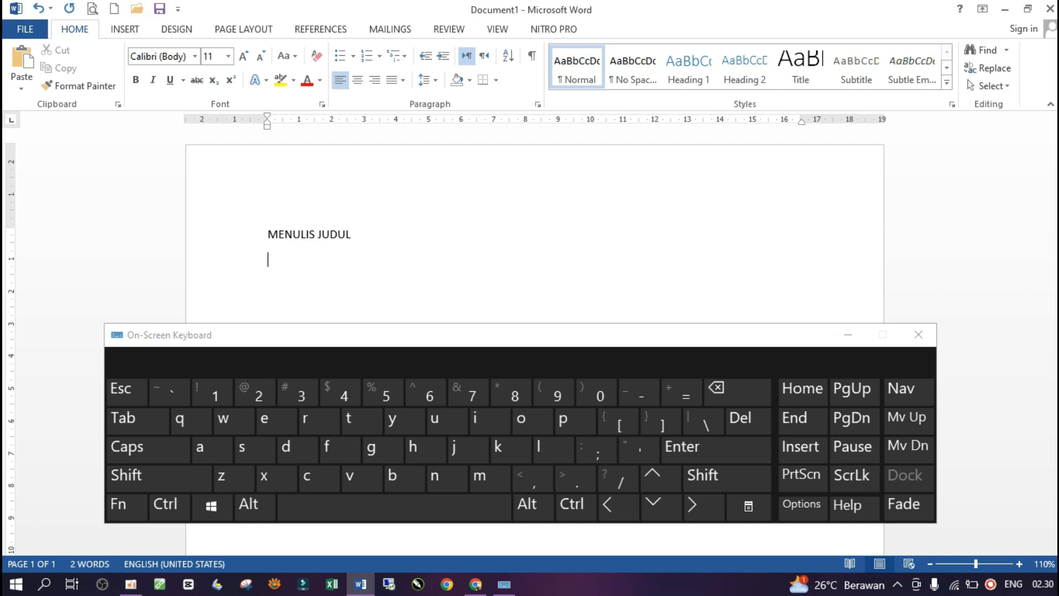
# Step: Add the lines "Menulis garis bawah teks" and "Menulis miring teks" below the title
pyautogui.write('Menulis garis bawah teks')
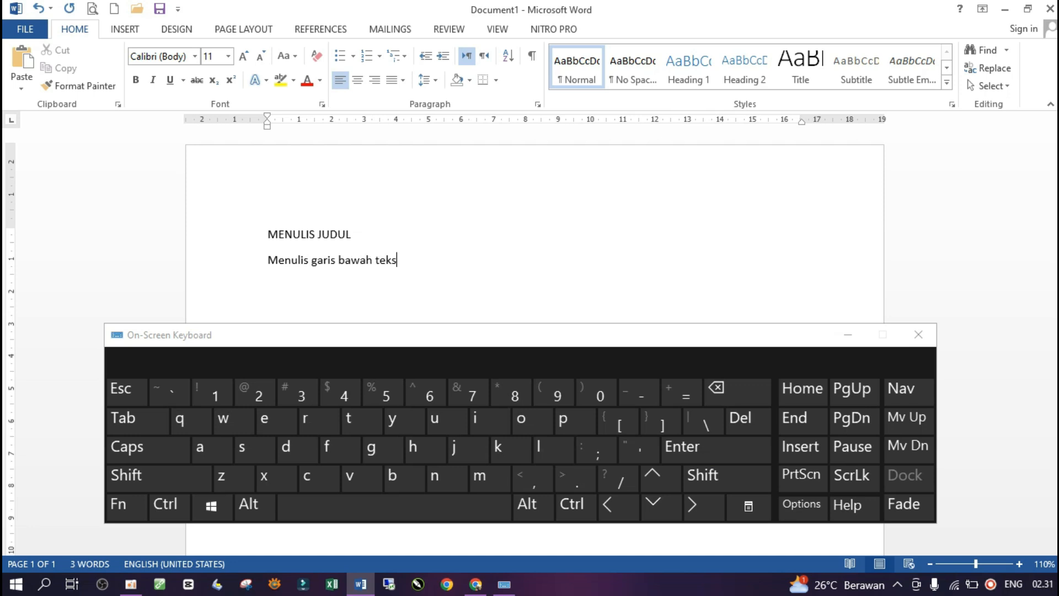
pyautogui.press('Return')
pyautogui.write('menulis miring teks')
pyautogui.press('Return')
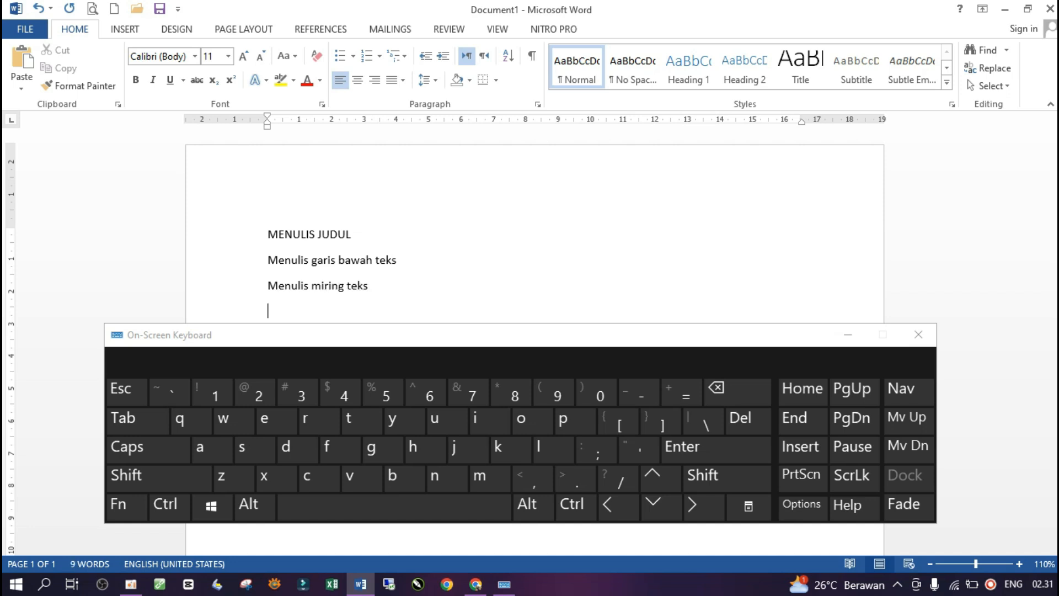
# Step: Shrink the On-Screen Keyboard, move it beside the written lines, and return to the document text
pyautogui.moveTo(105, 325); pyautogui.dragTo(446, 390)
pyautogui.moveTo(511, 391); pyautogui.dragTo(694, 211)
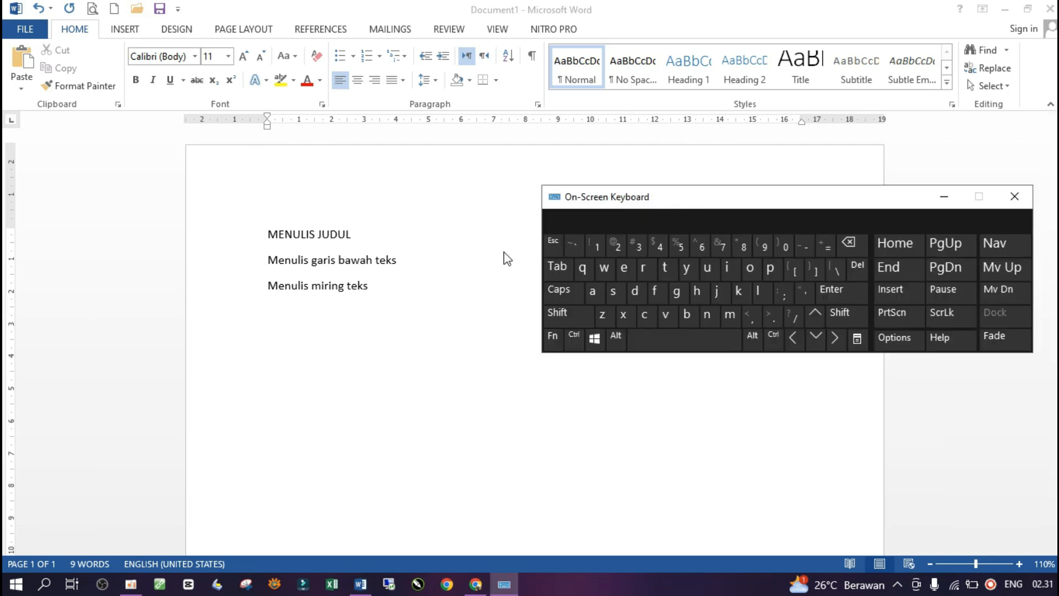
pyautogui.click(394, 297)
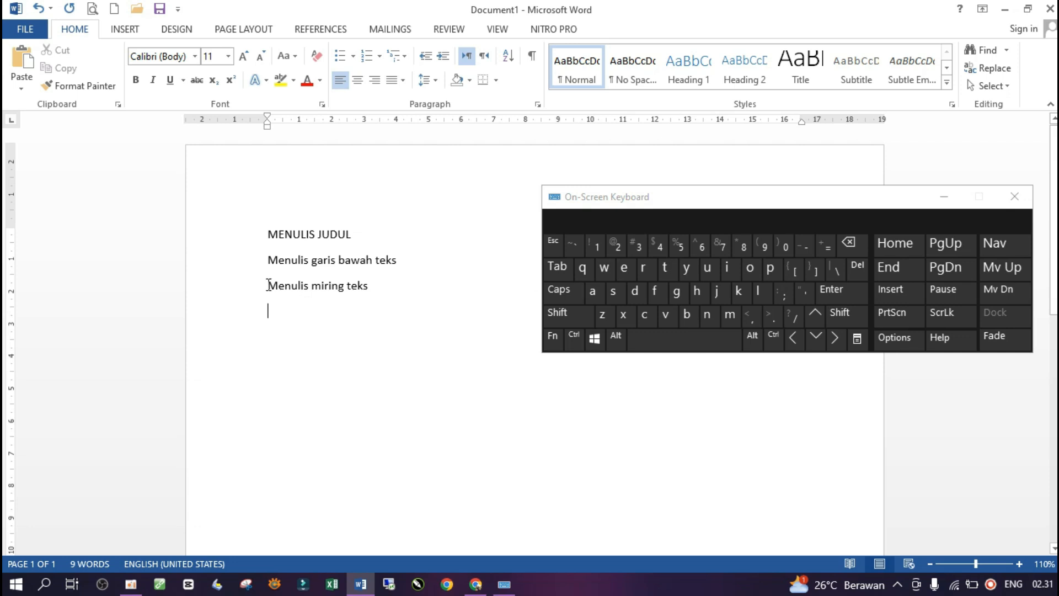
pyautogui.moveTo(277, 285); pyautogui.dragTo(270, 286)
pyautogui.click(291, 290)
pyautogui.click(572, 320)
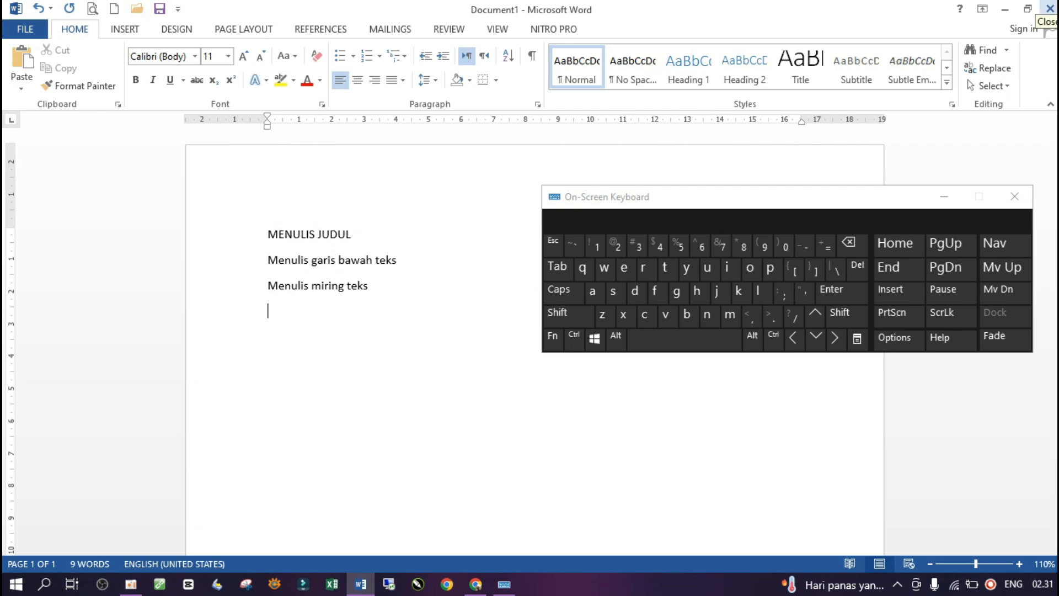
# Step: Add the lines "Menulis teks tebal" and "Menulis teks warna merah" at the end of the list
pyautogui.press('shift')
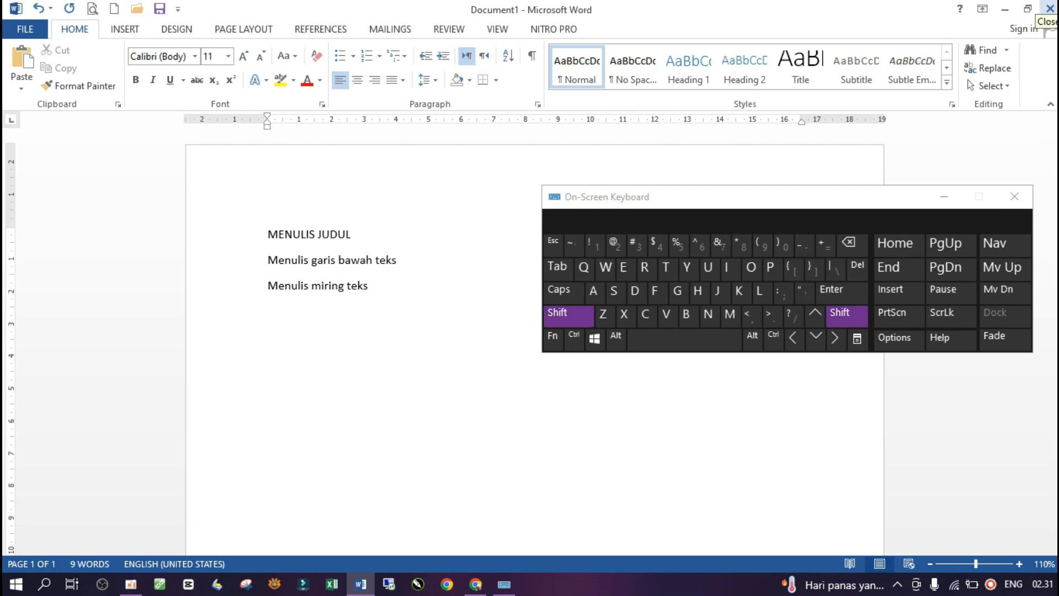
pyautogui.write('Menulis teks tebal')
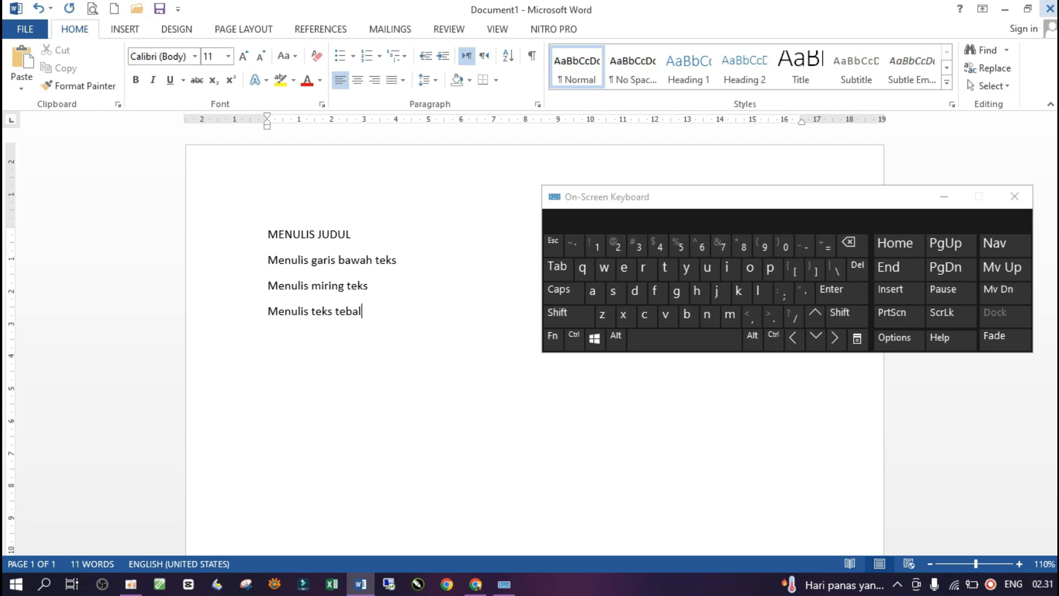
pyautogui.press('Return')
pyautogui.write('menulis teks ')
pyautogui.write('warna merah')
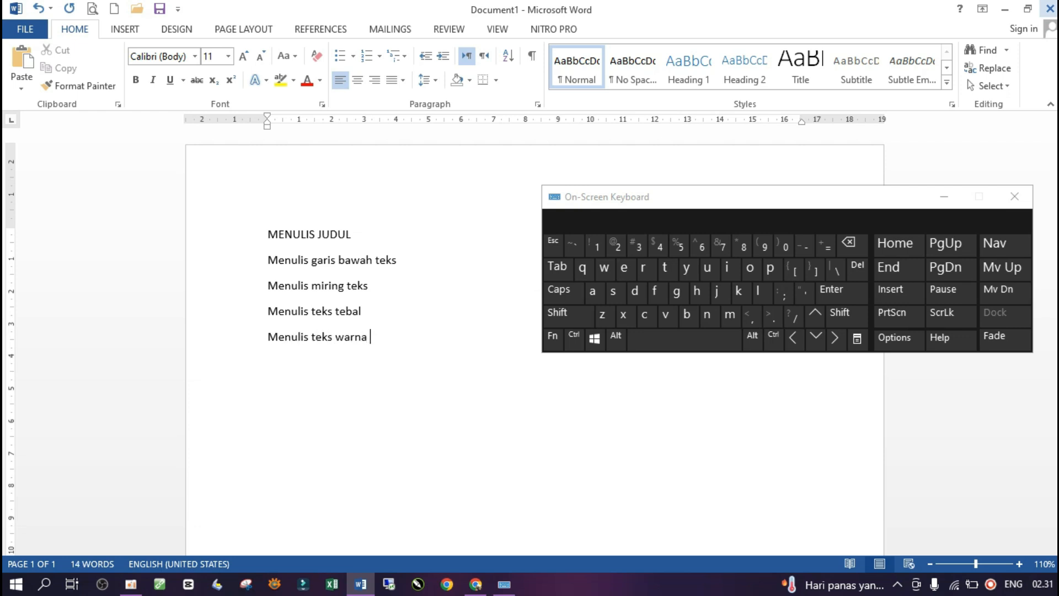
# Step: Add the lines "Menulis teks ukuran 20" and "Menulis teks huruf arial" below the red-colour line
pyautogui.press('Return')
pyautogui.write('menulis tk')
pyautogui.press('BackSpace')
pyautogui.write('eks ')
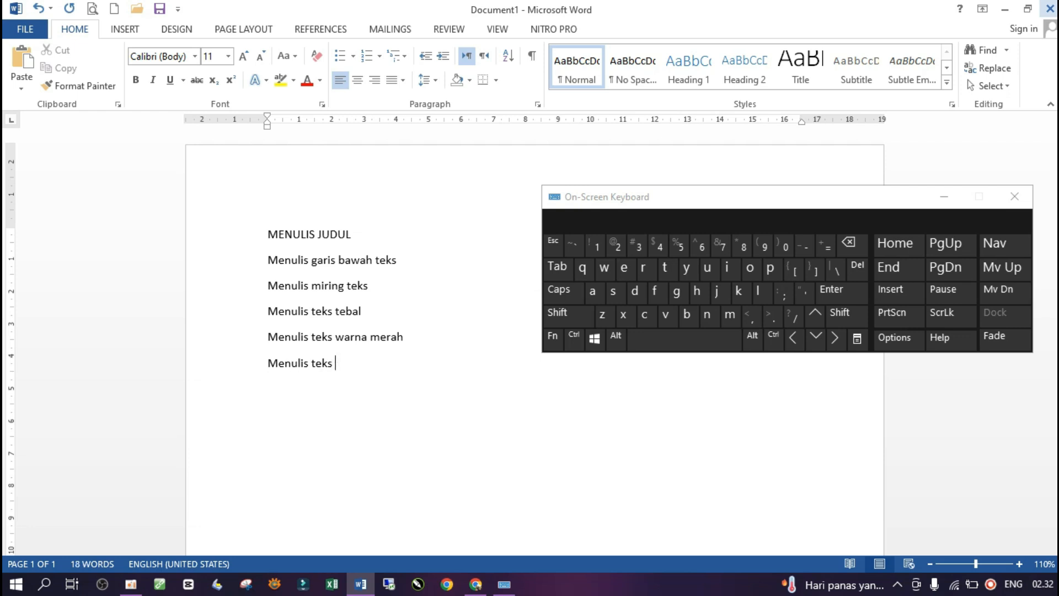
pyautogui.write('ukuran 20')
pyautogui.press('Return')
pyautogui.write('Menulis teks')
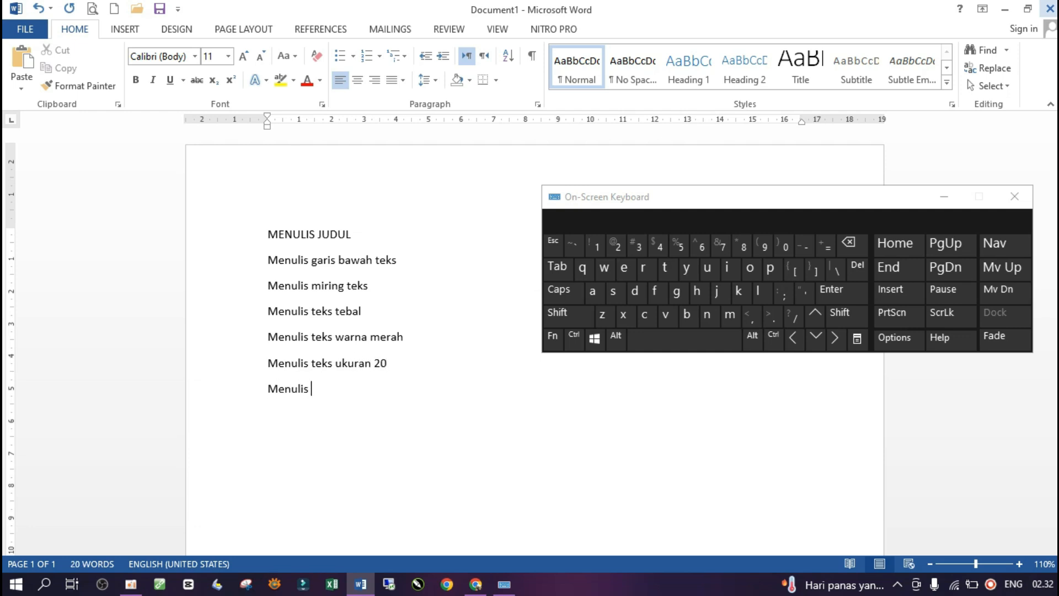
pyautogui.write(' huruf arial')
# Step: Add the line "Huruf strike trough" below the Arial line and start another new line
pyautogui.press('Return')
pyautogui.write('Huruf stri')
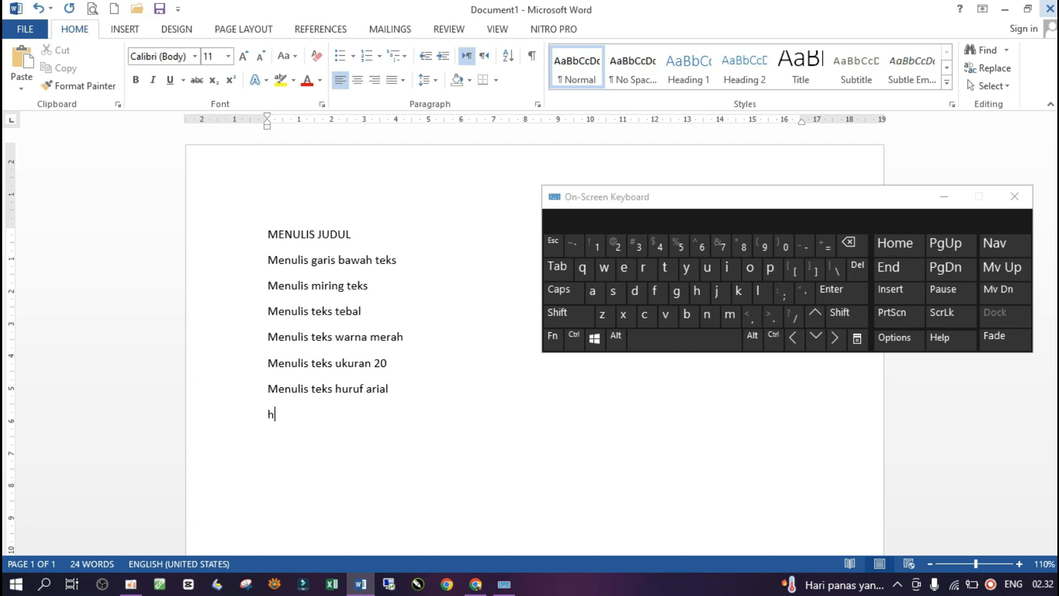
pyautogui.write('ke trough')
pyautogui.press('Return')
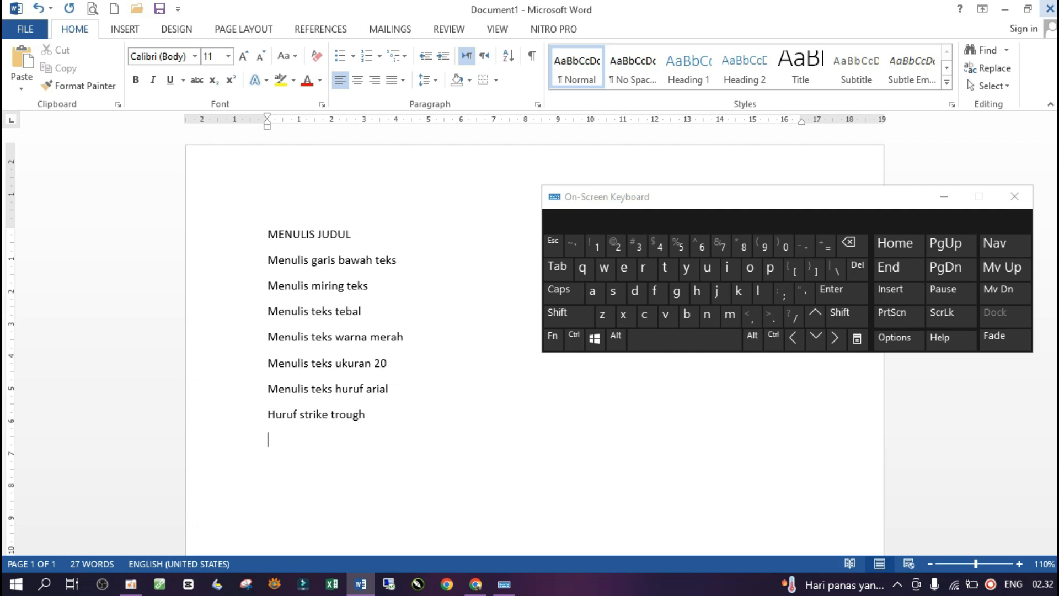
# Step: Add the lines "Huruf subscript dan superscript H20 dan 20n" and "Kombinasi seluruhnya" to finish the list
pyautogui.write('Huruf subscript ')
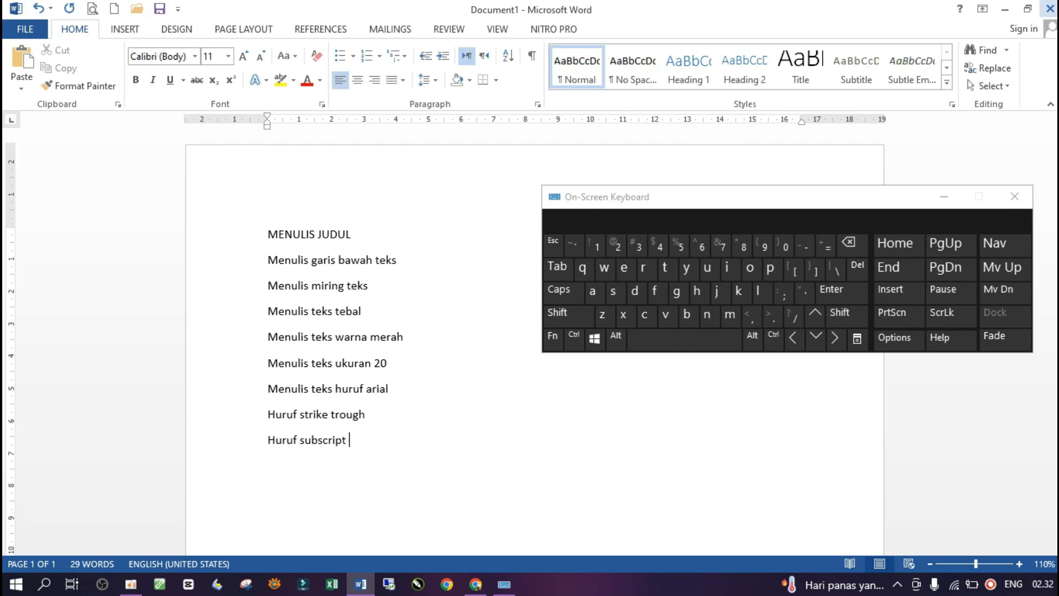
pyautogui.write('dan superscript ')
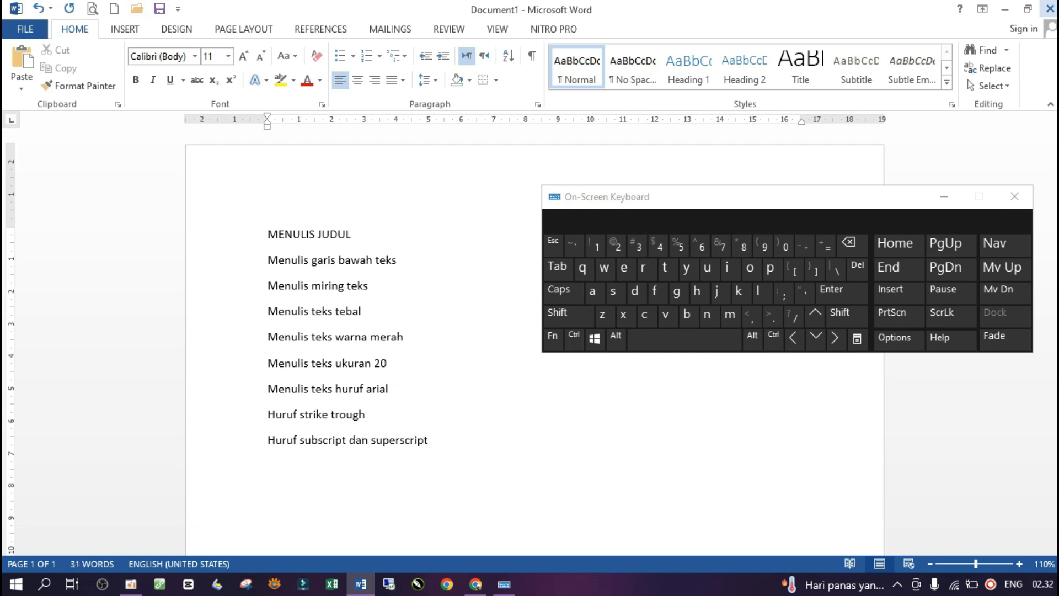
pyautogui.write('H20 dan 20n')
pyautogui.press('Return')
pyautogui.write('kombinasi seluruhnya')
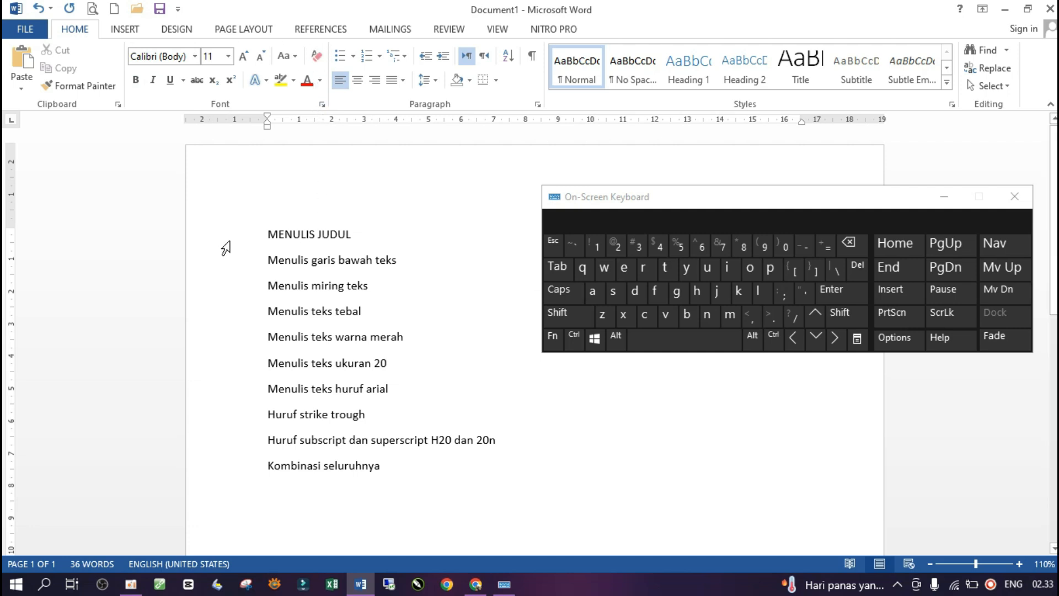
# Step: Change the title line "MENULIS JUDUL" to lowercase
pyautogui.moveTo(265, 234); pyautogui.dragTo(357, 236)
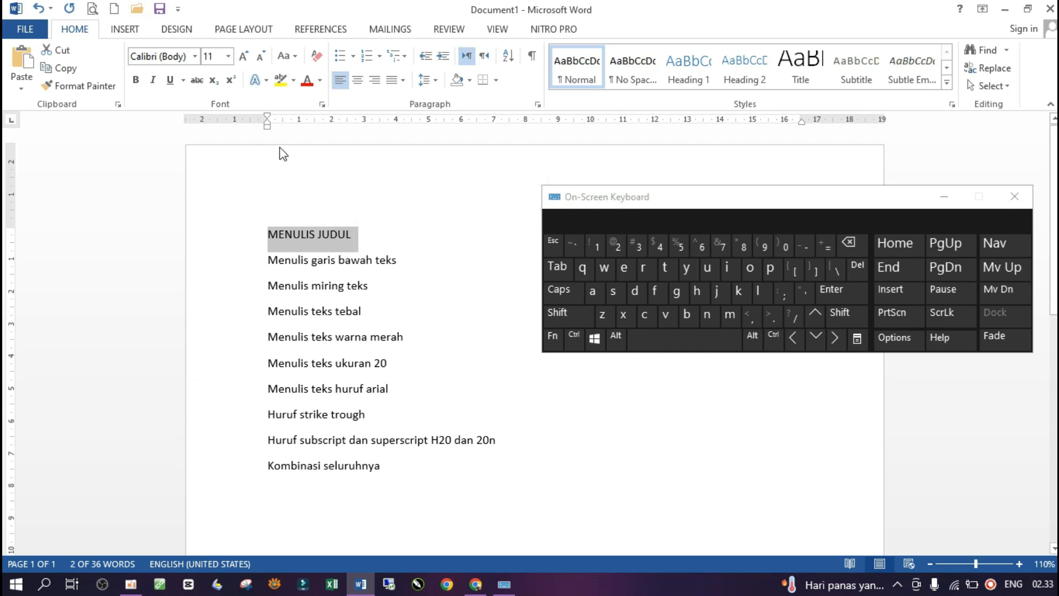
pyautogui.click(294, 58)
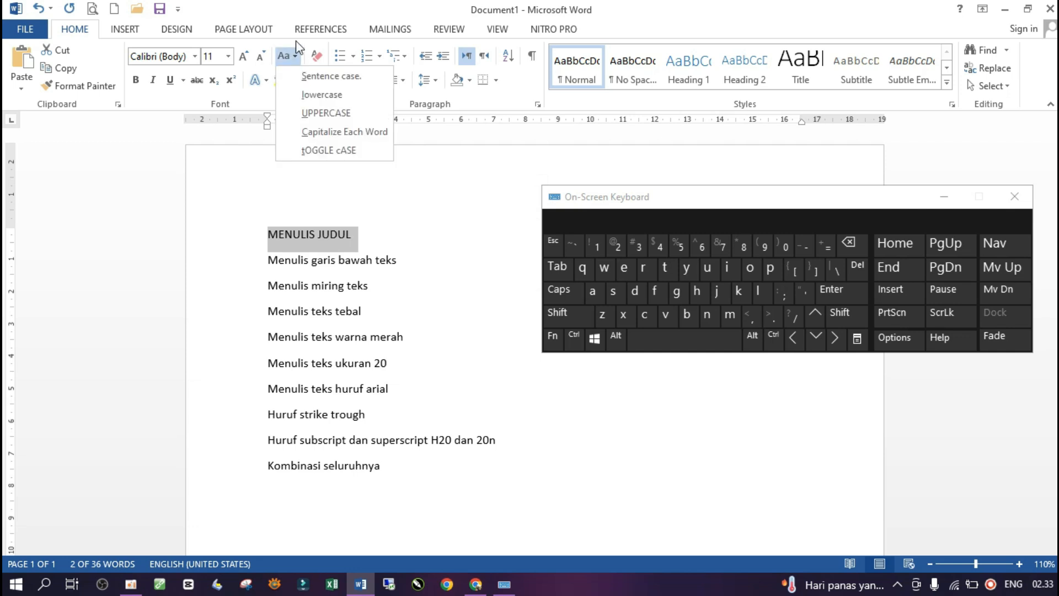
pyautogui.click(322, 93)
pyautogui.click(394, 233)
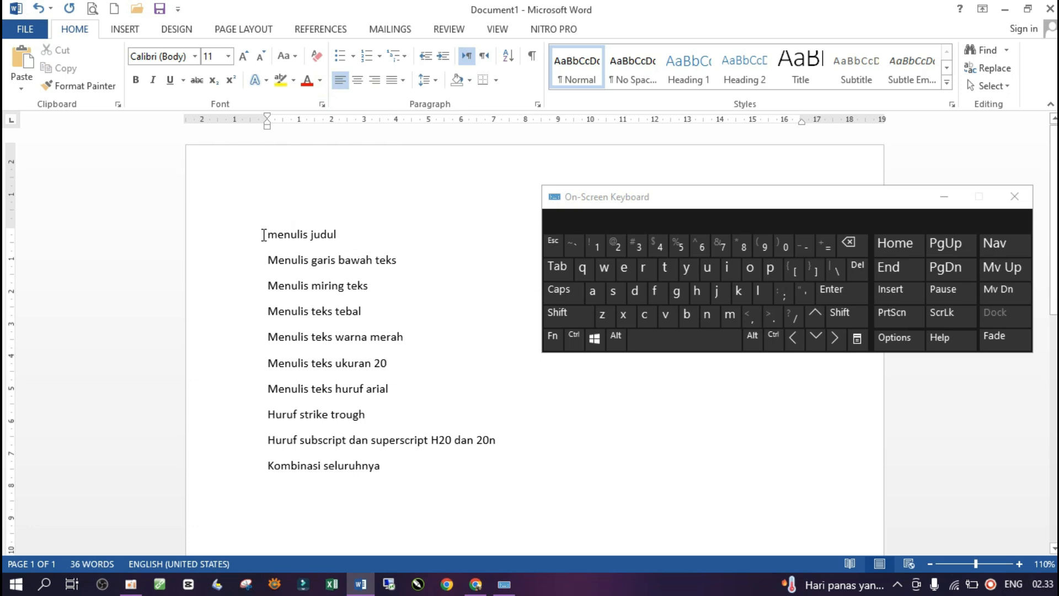
# Step: Change the title line "menulis judul" to UPPERCASE and close the on-screen keyboard
pyautogui.moveTo(263, 239); pyautogui.dragTo(366, 241)
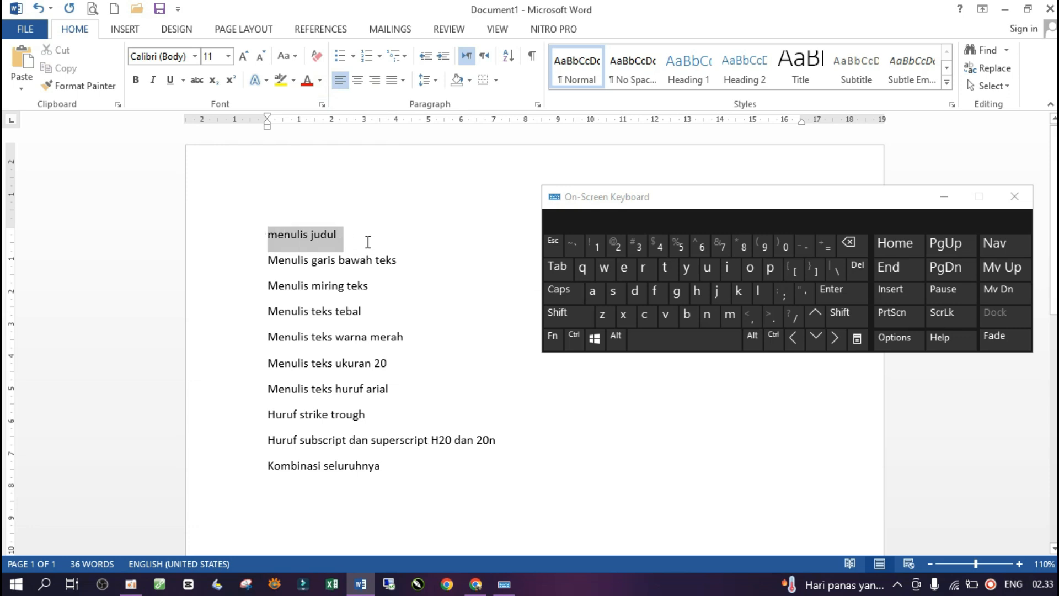
pyautogui.click(295, 67)
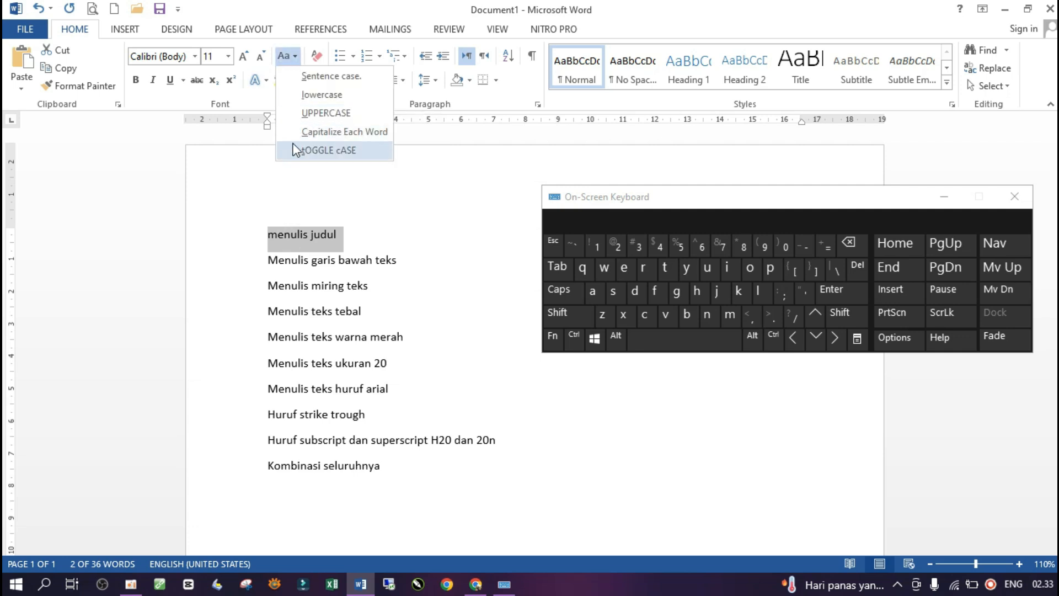
pyautogui.press('Escape')
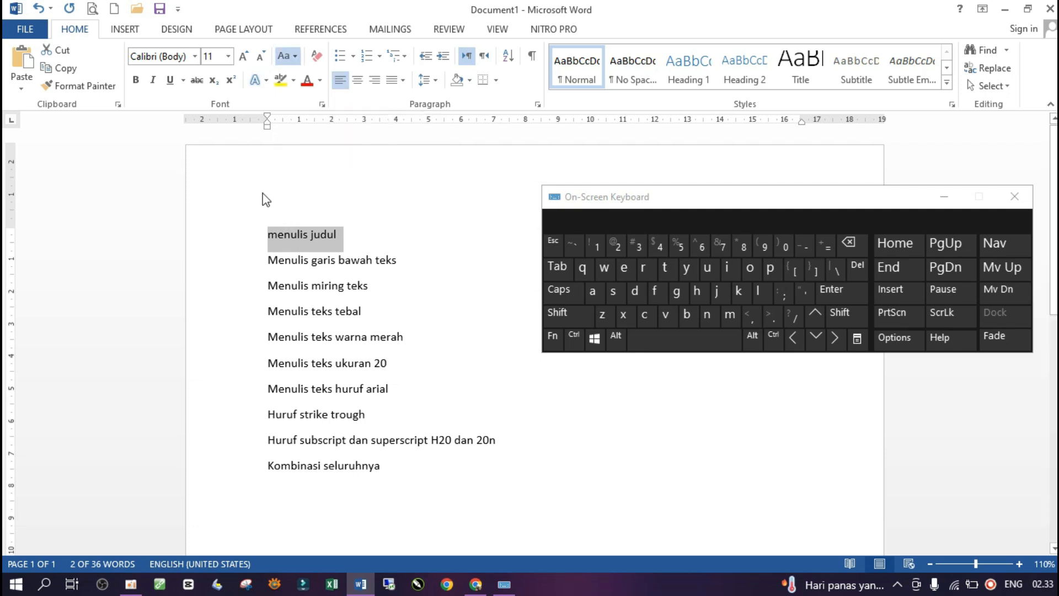
pyautogui.click(292, 56)
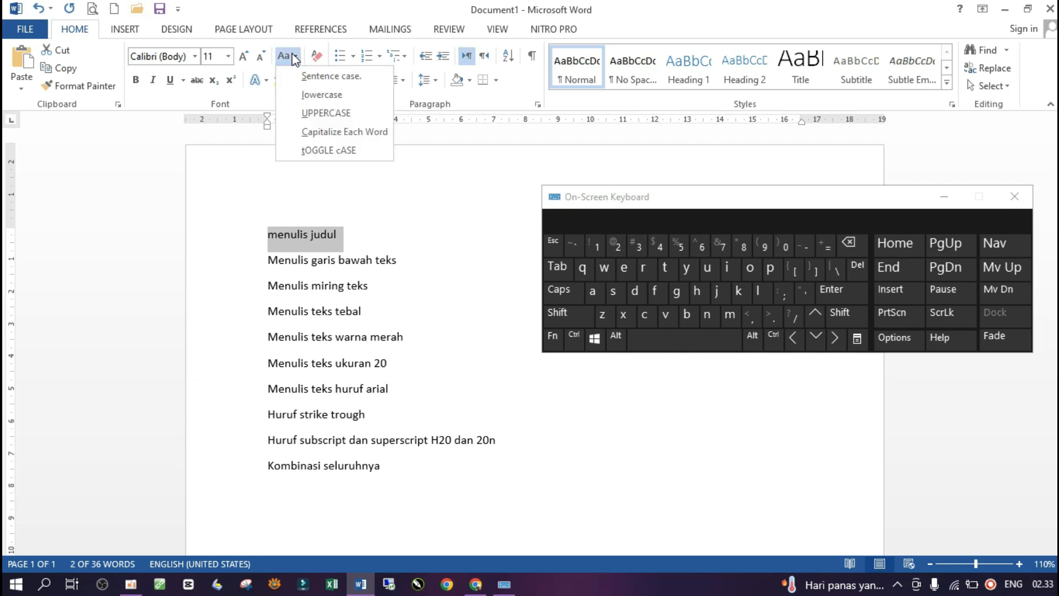
pyautogui.click(310, 113)
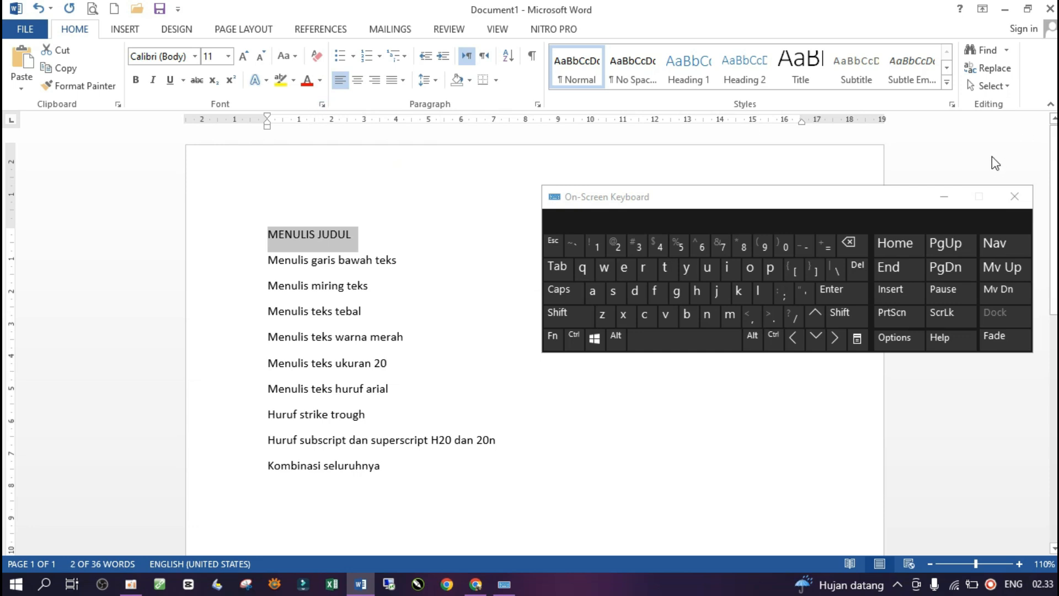
pyautogui.click(1015, 199)
pyautogui.click(451, 342)
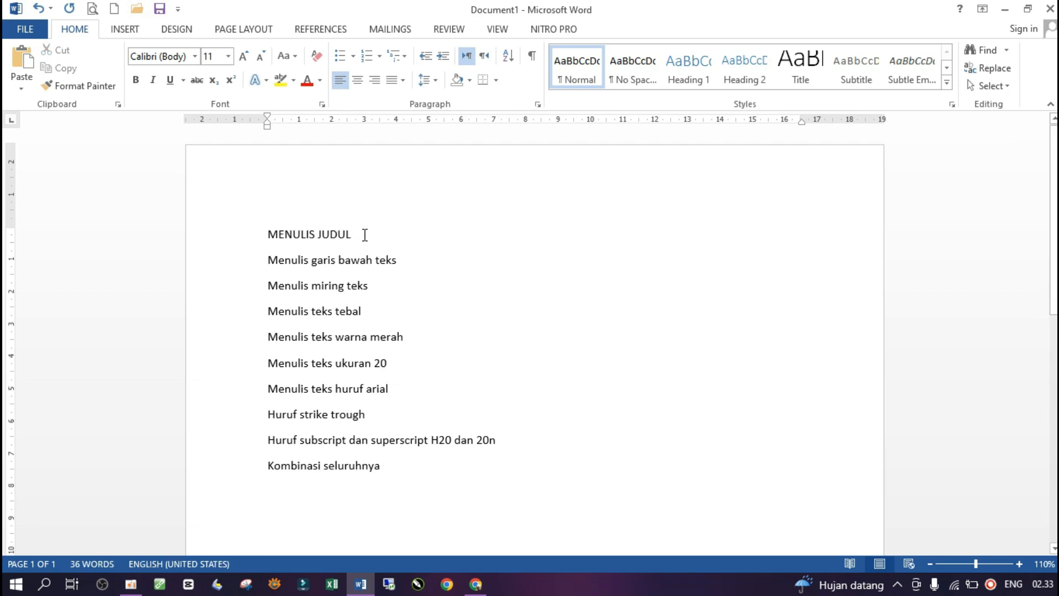
pyautogui.moveTo(365, 234); pyautogui.dragTo(252, 251)
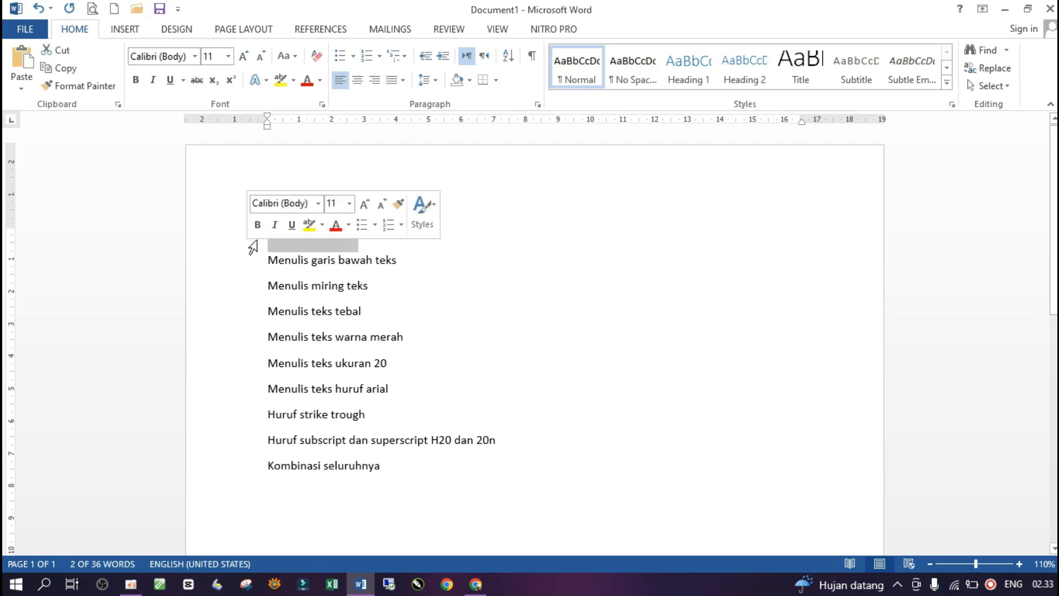
pyautogui.click(359, 82)
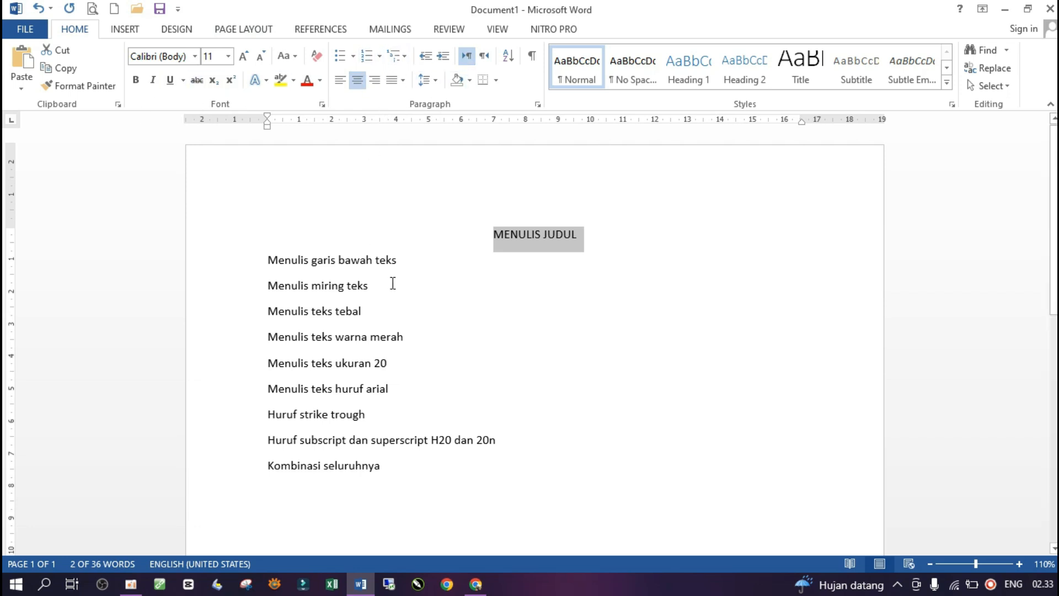
pyautogui.click(44, 10)
pyautogui.click(307, 233)
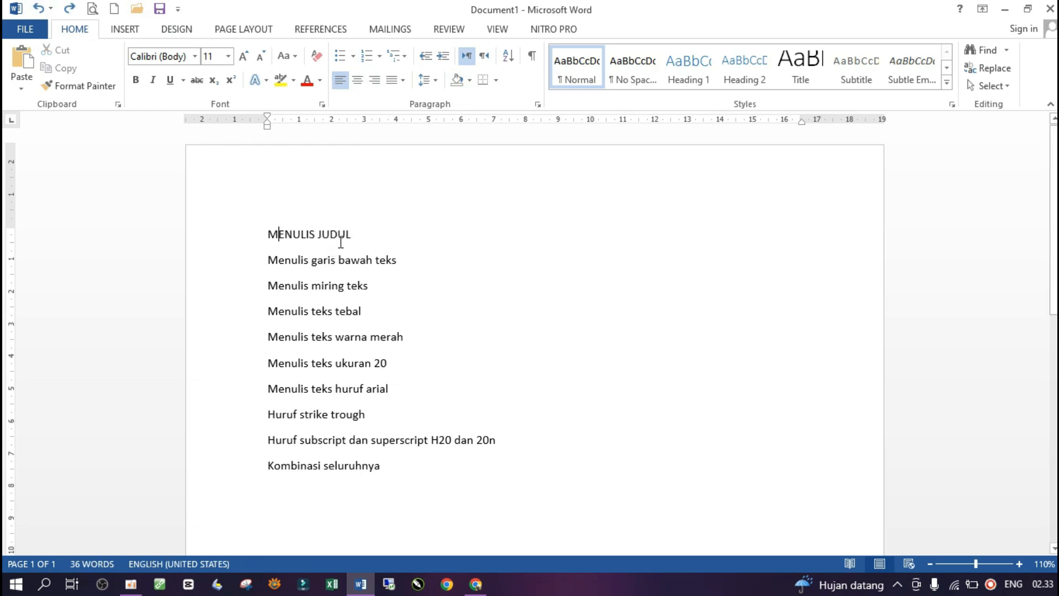
pyautogui.click(357, 81)
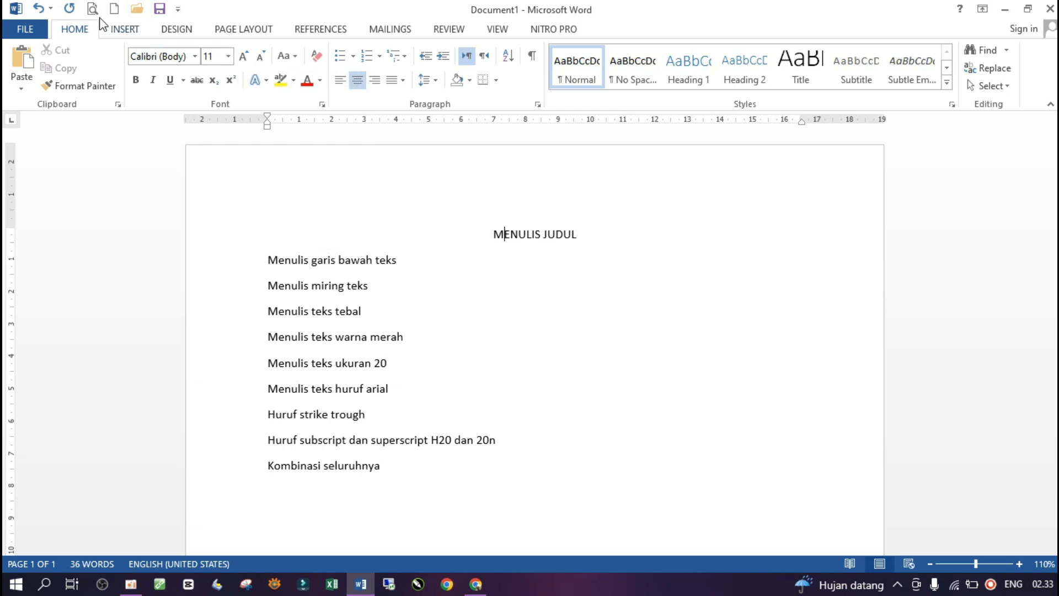
pyautogui.click(37, 8)
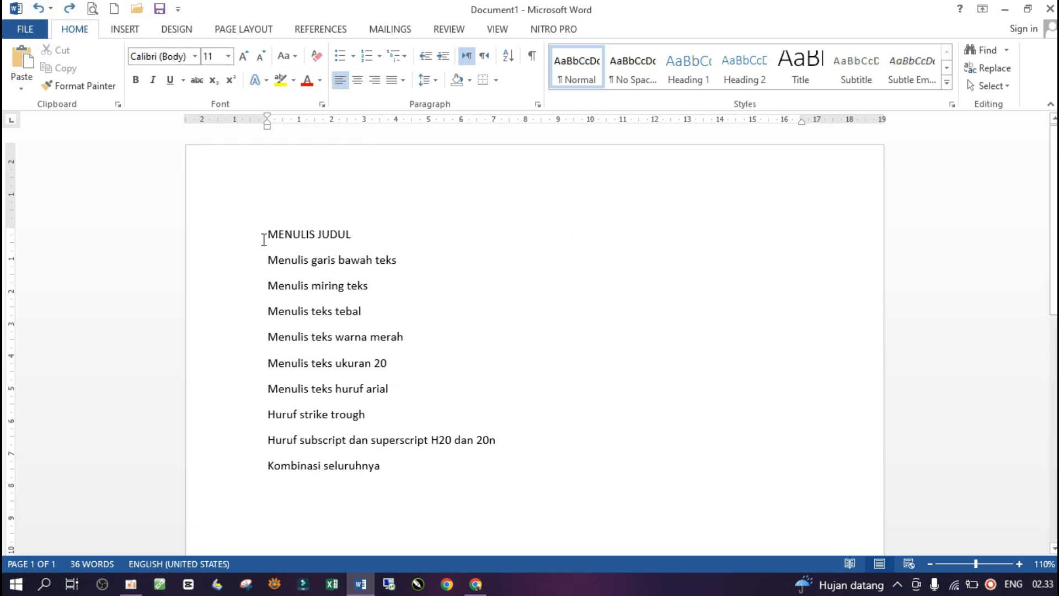
# Step: Center the title line "MENULIS JUDUL" and underline the line "Menulis garis bawah teks"
pyautogui.moveTo(263, 247); pyautogui.dragTo(388, 239)
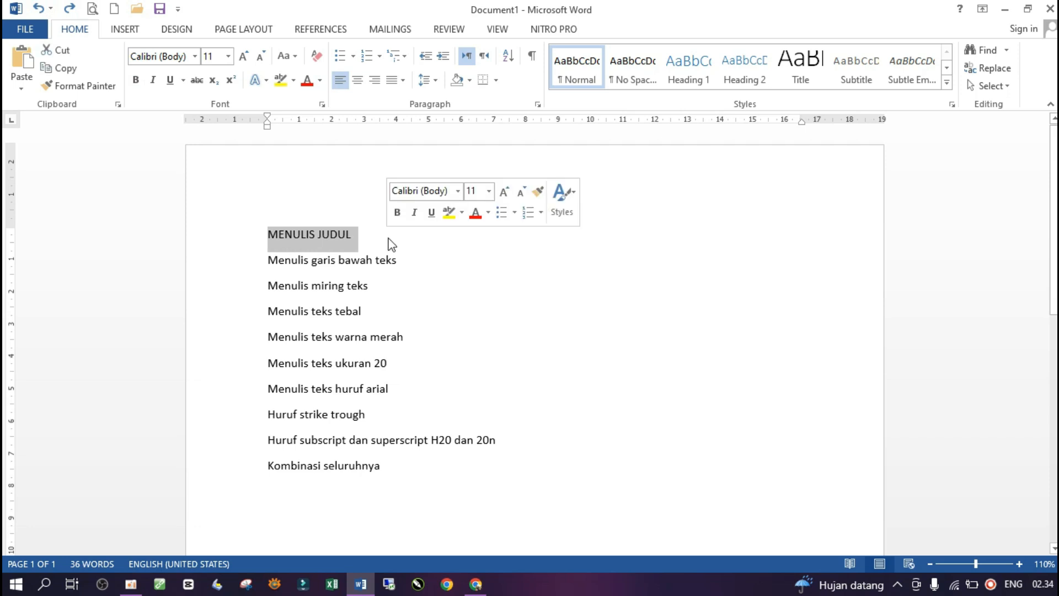
pyautogui.click(357, 80)
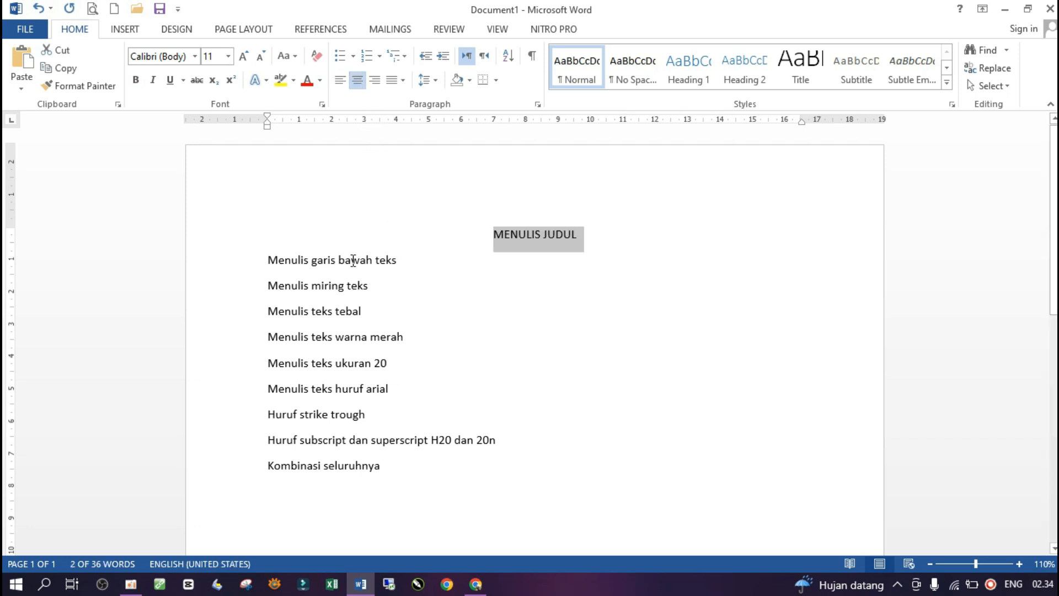
pyautogui.moveTo(267, 261); pyautogui.dragTo(416, 259)
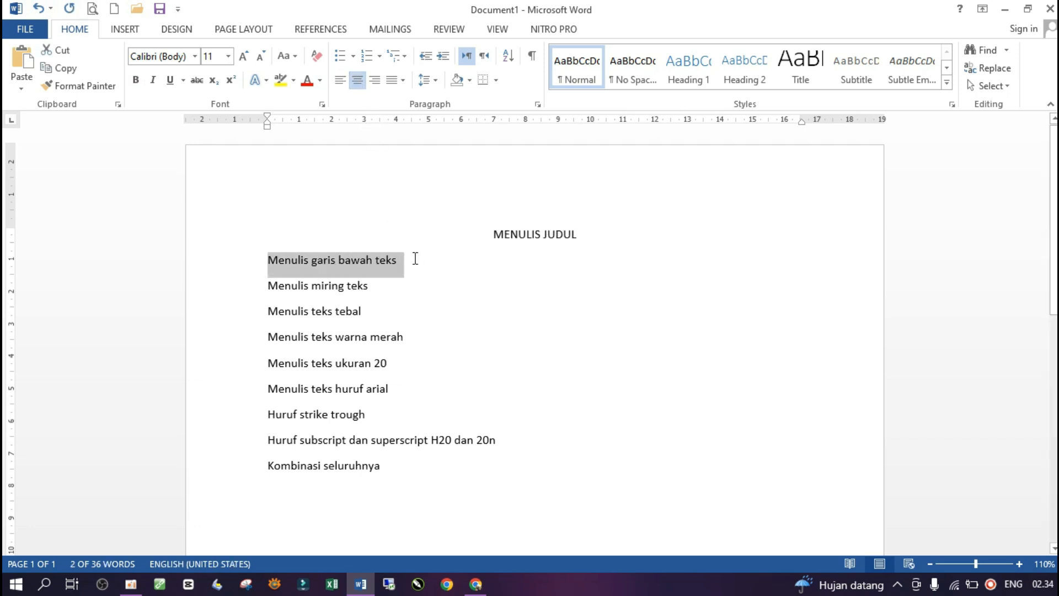
pyautogui.click(170, 80)
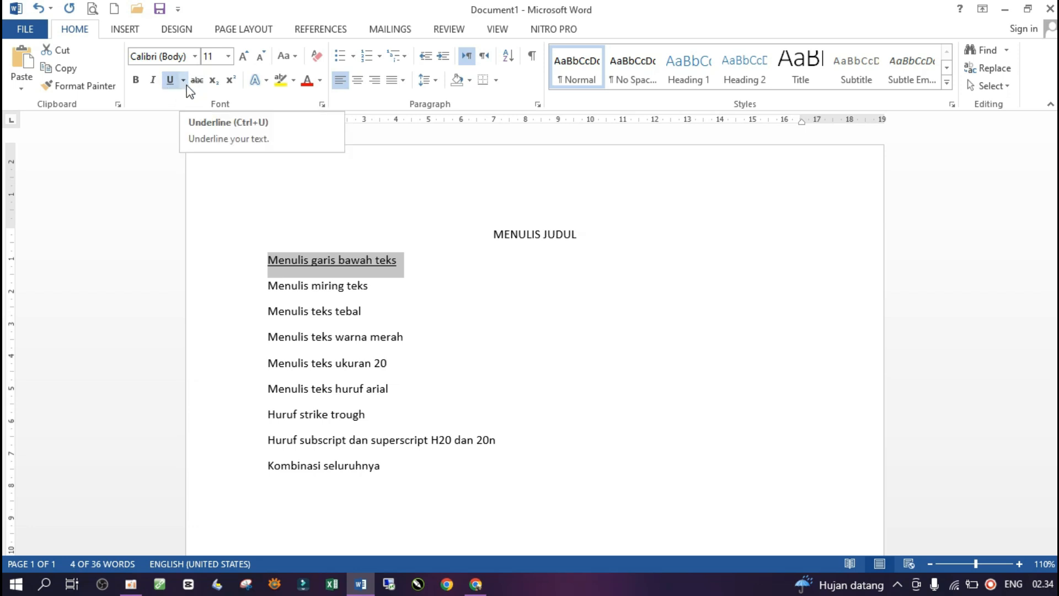
# Step: Try a dashed underline on the line "Menulis garis bawah teks" and return it to a single solid underline
pyautogui.click(186, 84)
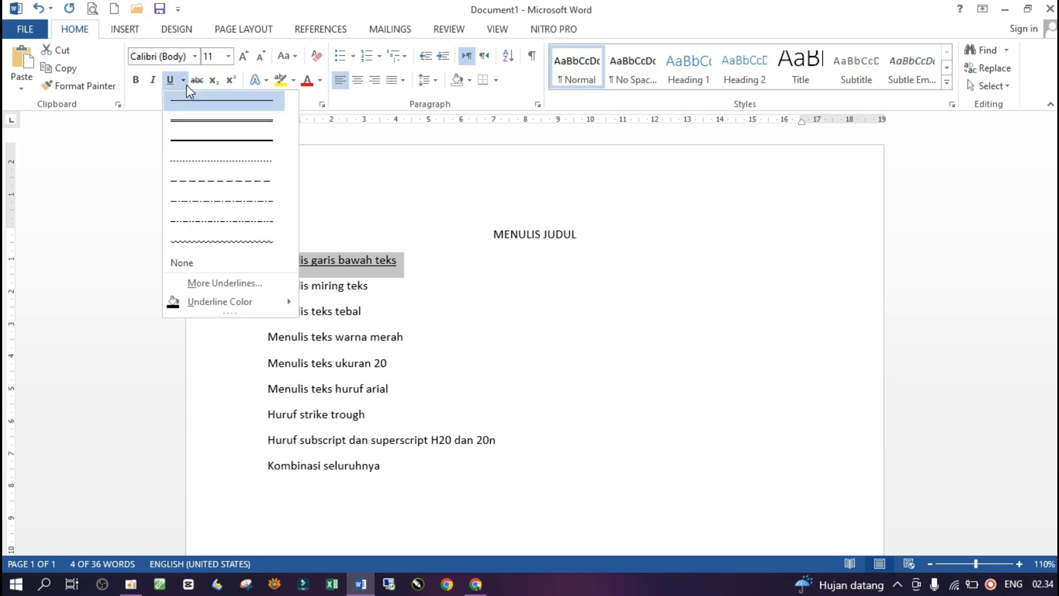
pyautogui.click(204, 184)
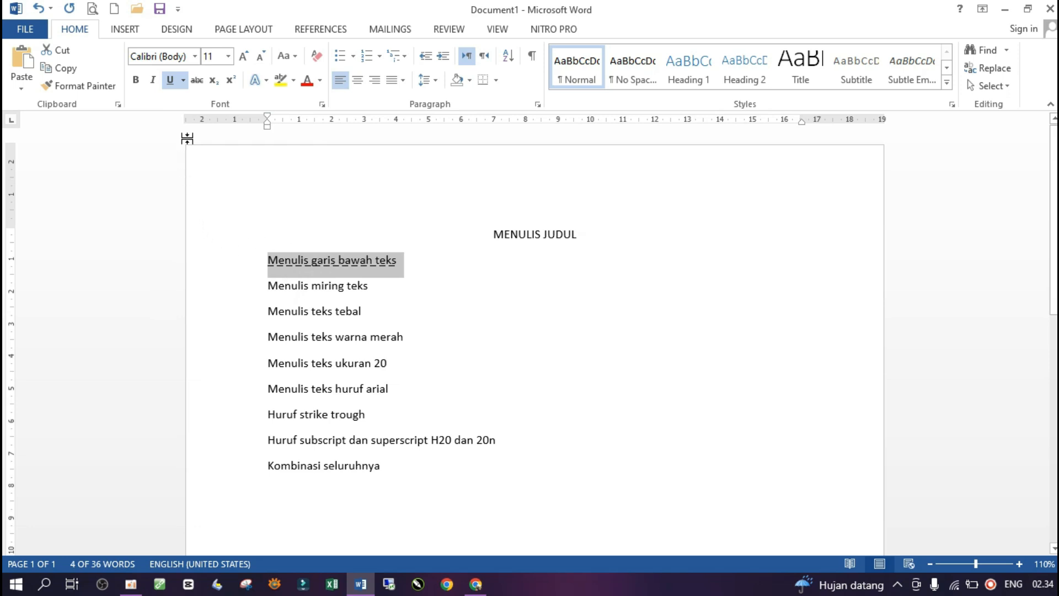
pyautogui.click(184, 88)
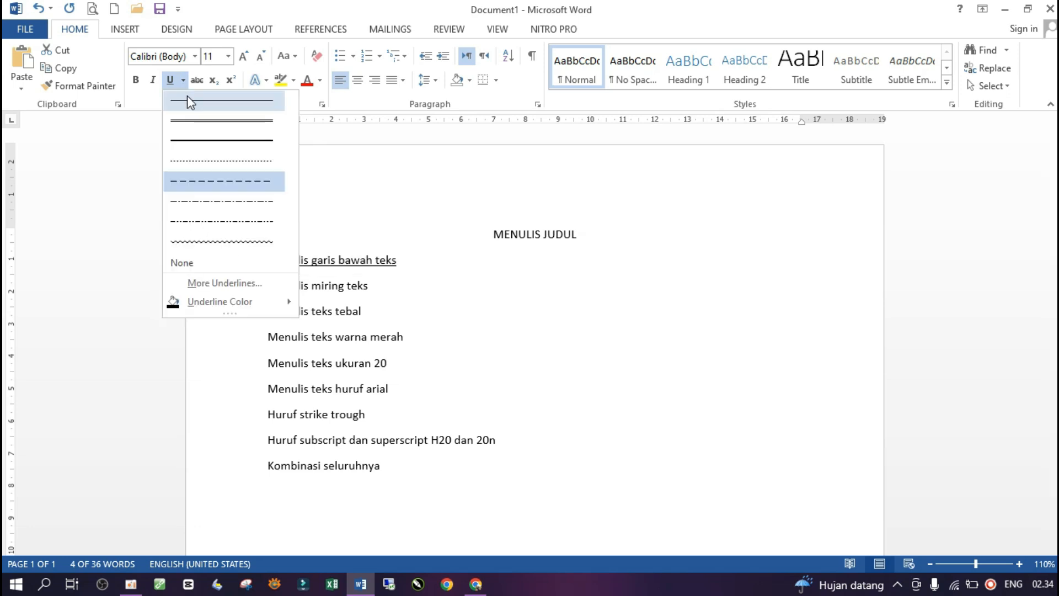
pyautogui.click(187, 95)
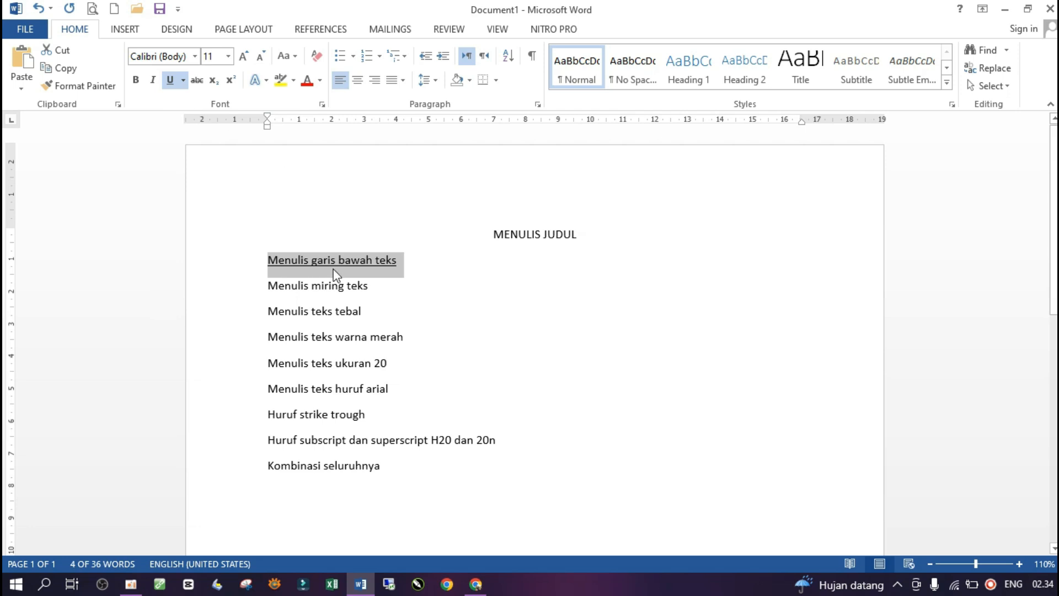
# Step: Italicize the line "Menulis miring teks" and make the line "Menulis teks tebal" bold
pyautogui.click(405, 286)
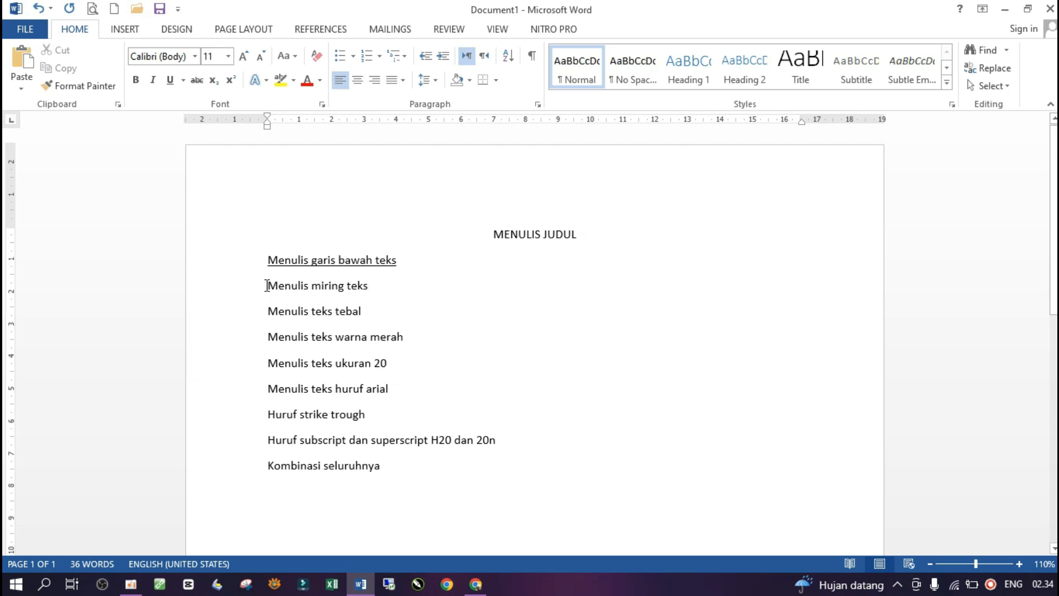
pyautogui.moveTo(267, 286); pyautogui.dragTo(412, 284)
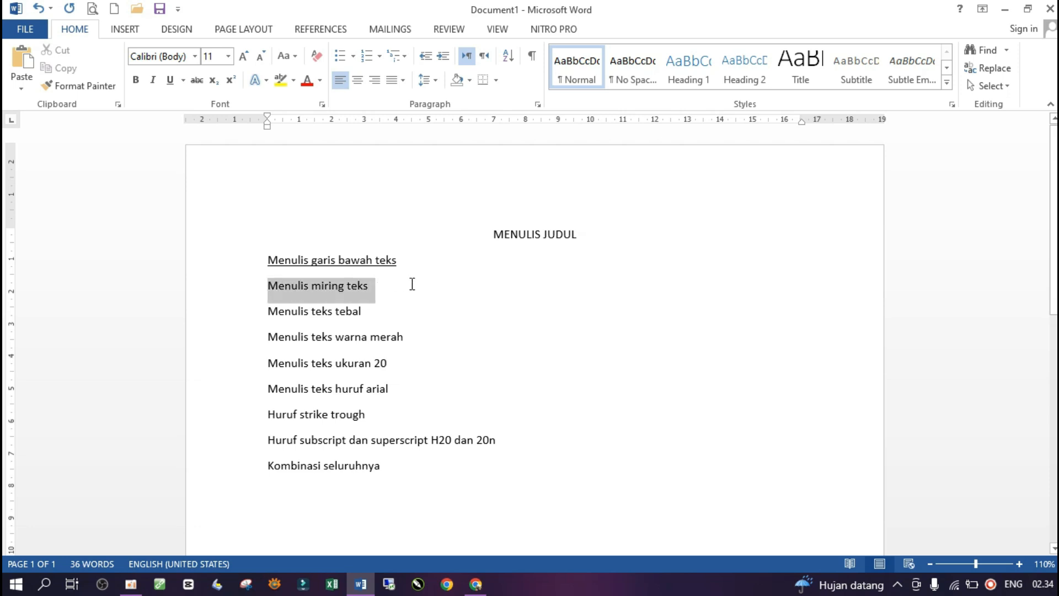
pyautogui.click(156, 80)
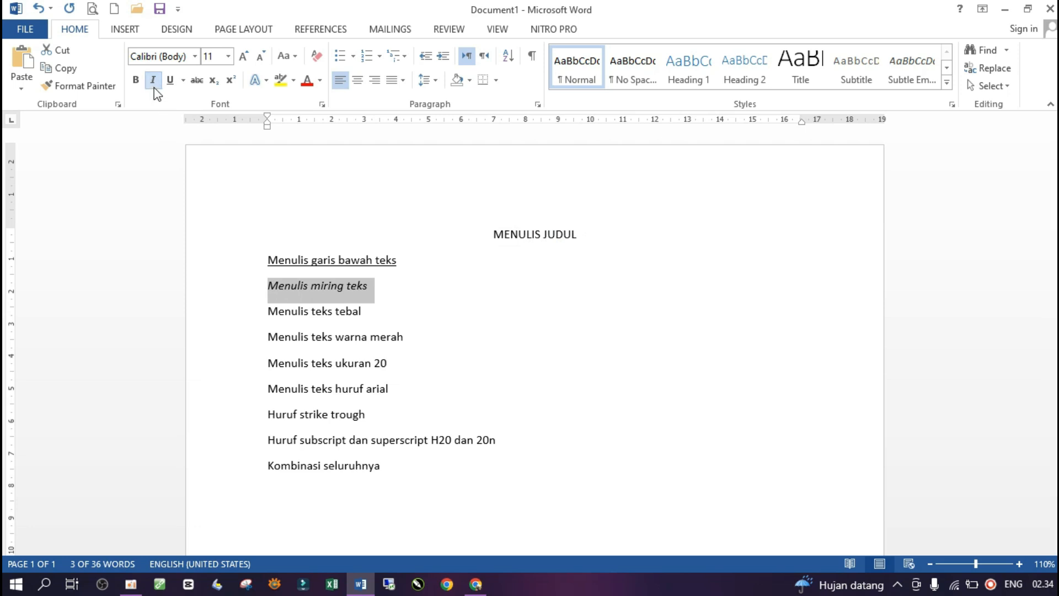
pyautogui.moveTo(263, 311); pyautogui.dragTo(397, 311)
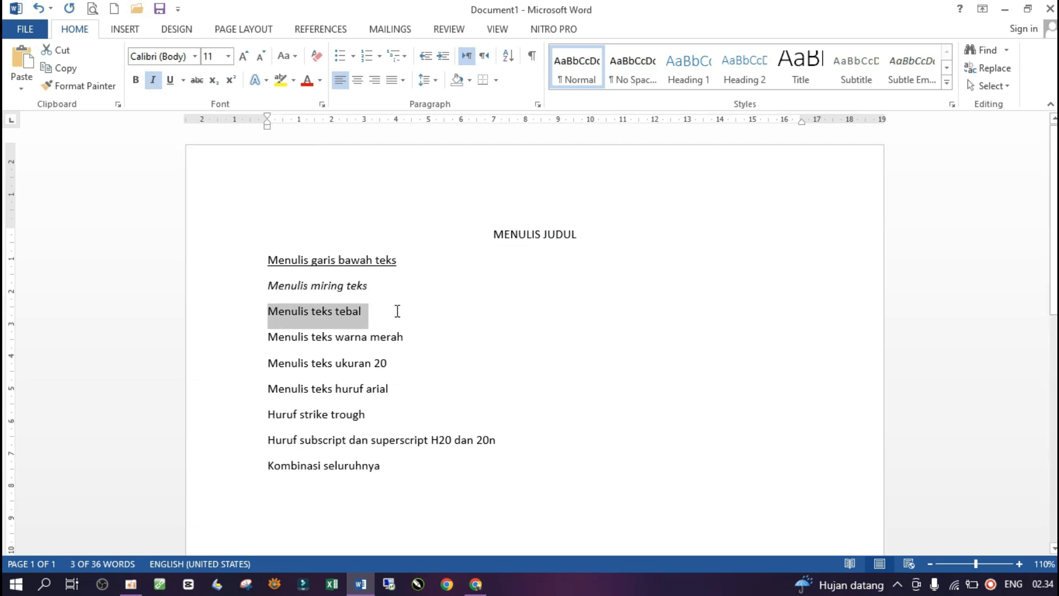
pyautogui.click(136, 80)
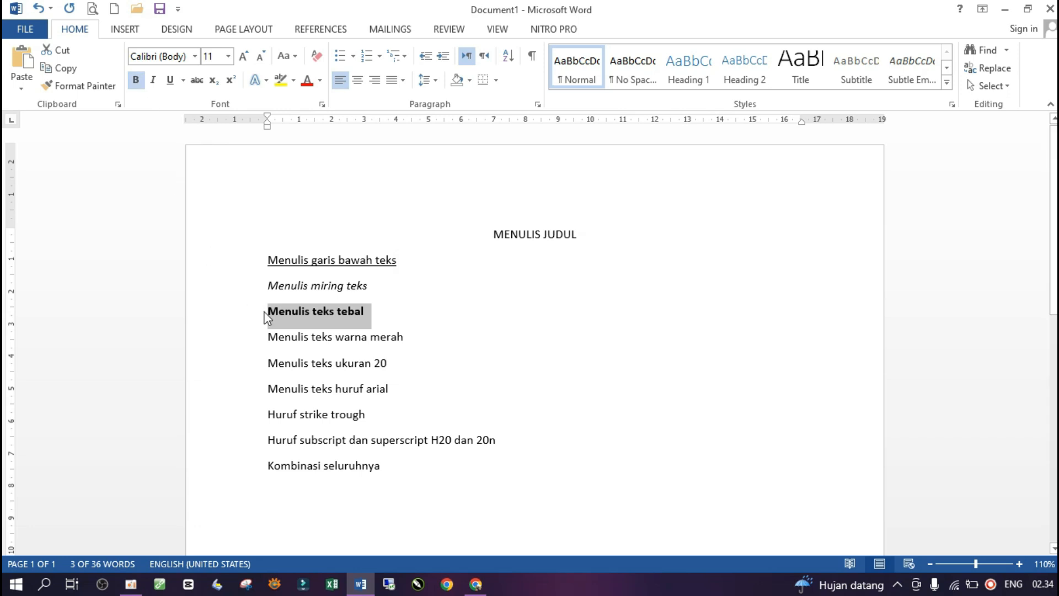
# Step: Color the line "Menulis teks warna merah" red and set the line "Menulis teks ukuran 20" to font size 20
pyautogui.moveTo(269, 341); pyautogui.dragTo(423, 341)
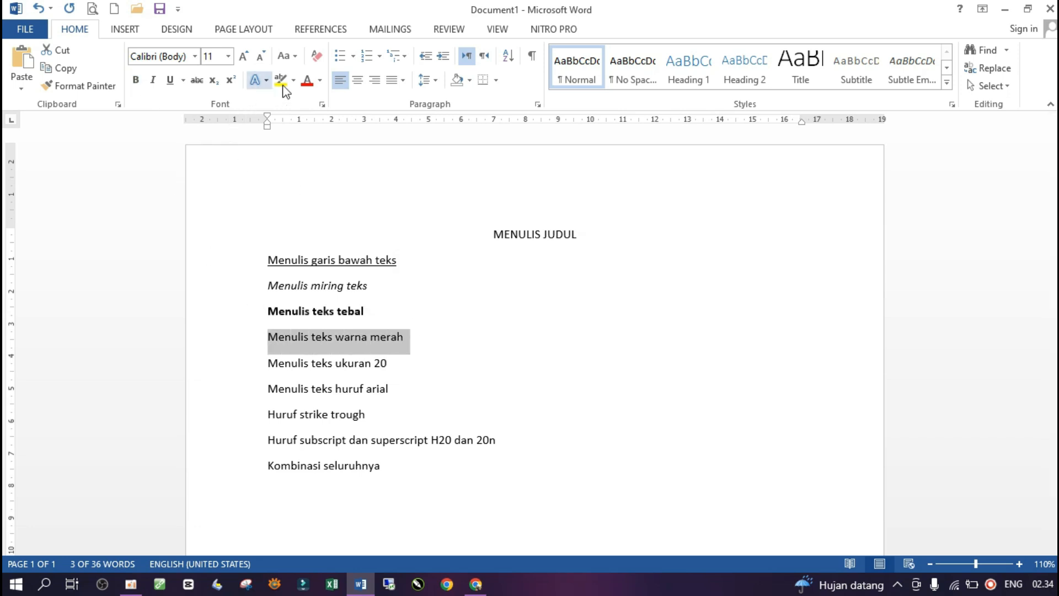
pyautogui.click(307, 80)
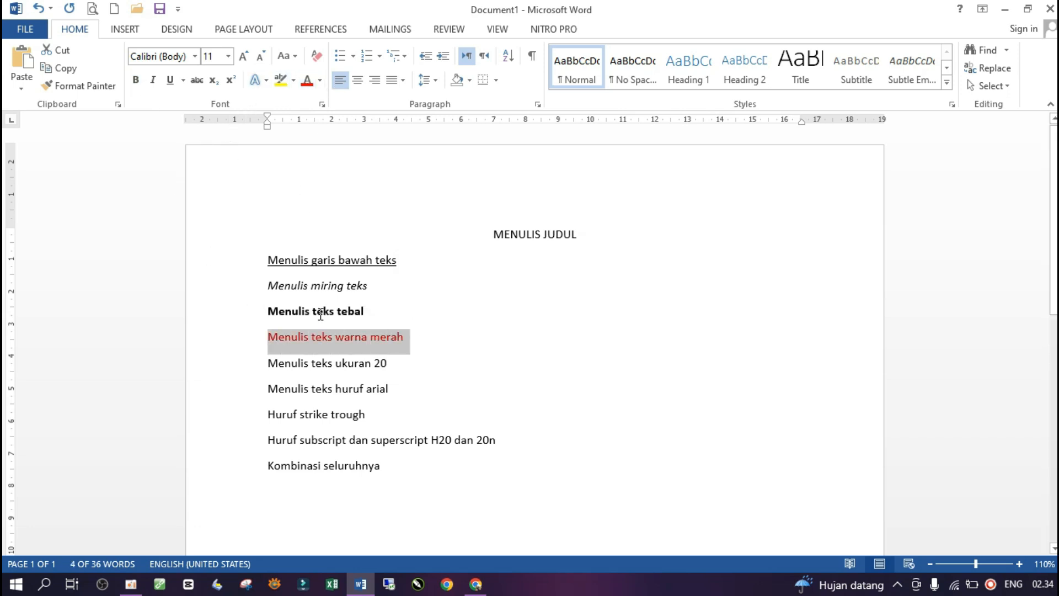
pyautogui.moveTo(267, 369); pyautogui.dragTo(428, 364)
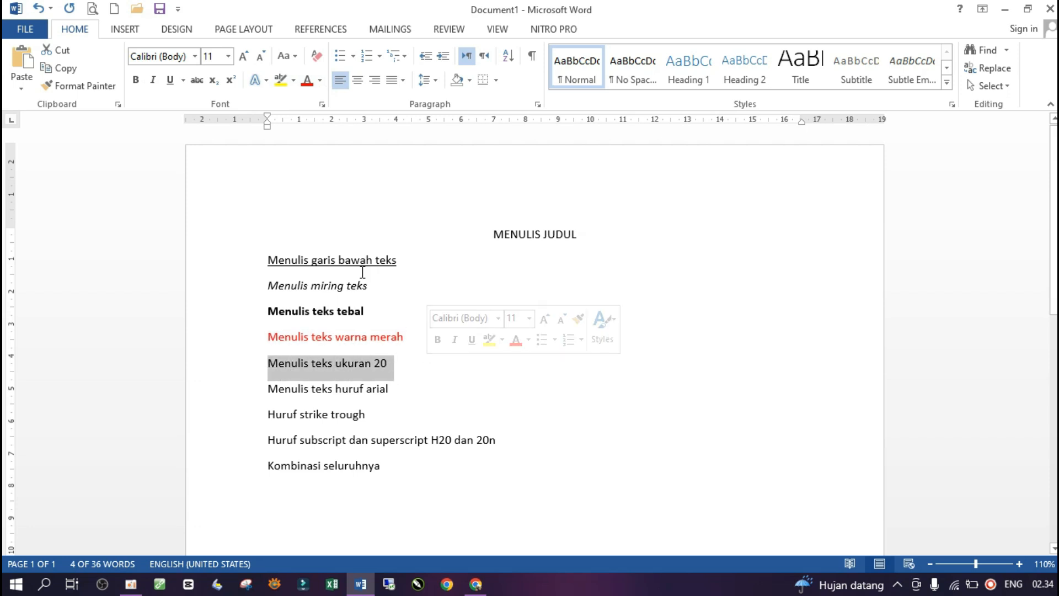
pyautogui.click(228, 56)
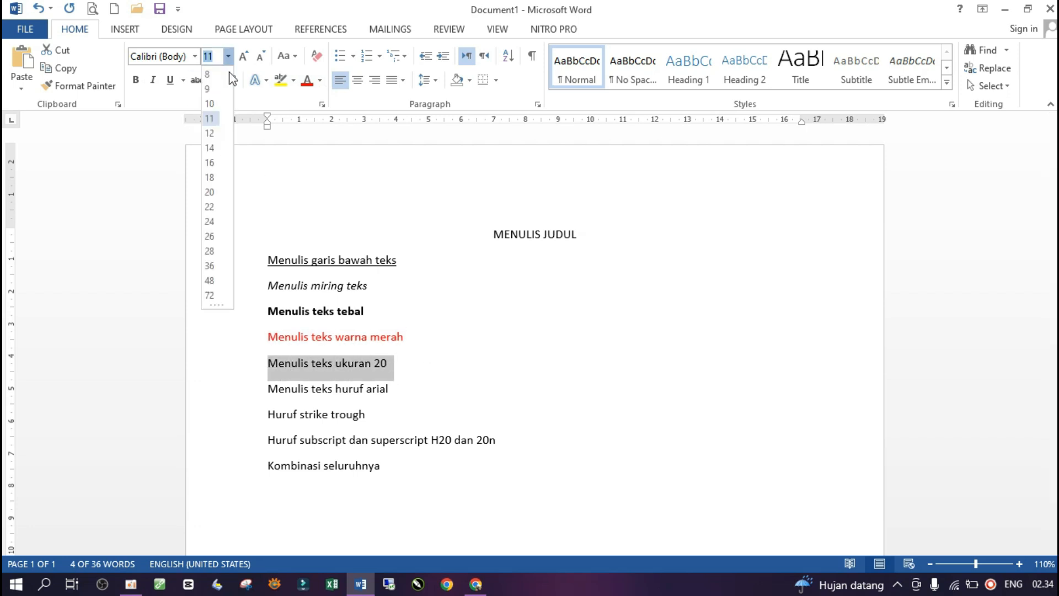
pyautogui.click(210, 192)
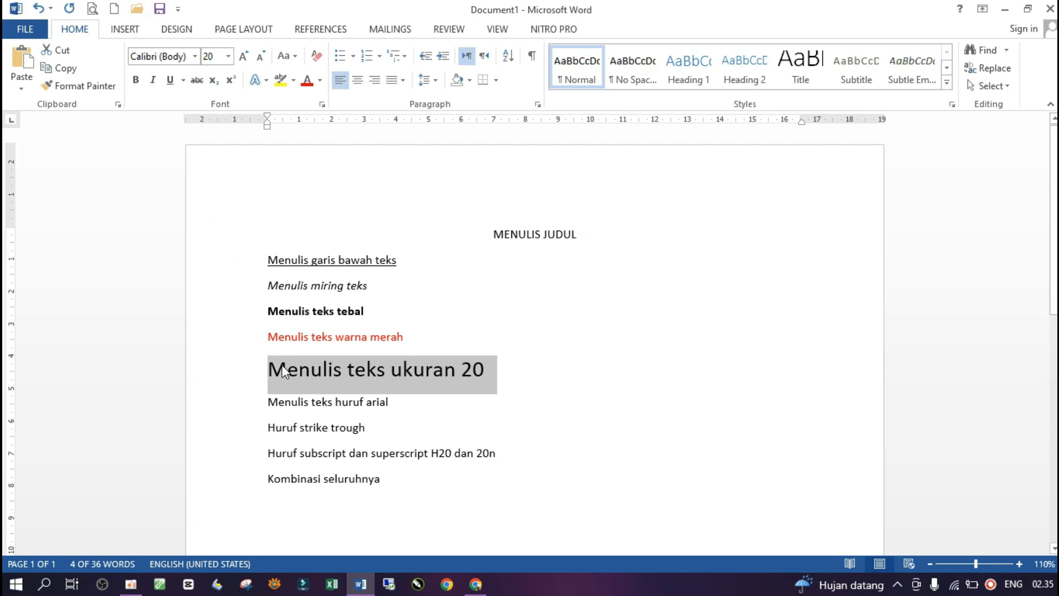
# Step: Set the line "Menulis teks huruf arial" in Arial and apply strikethrough to the line "Huruf strike trough"
pyautogui.moveTo(266, 407); pyautogui.dragTo(395, 403)
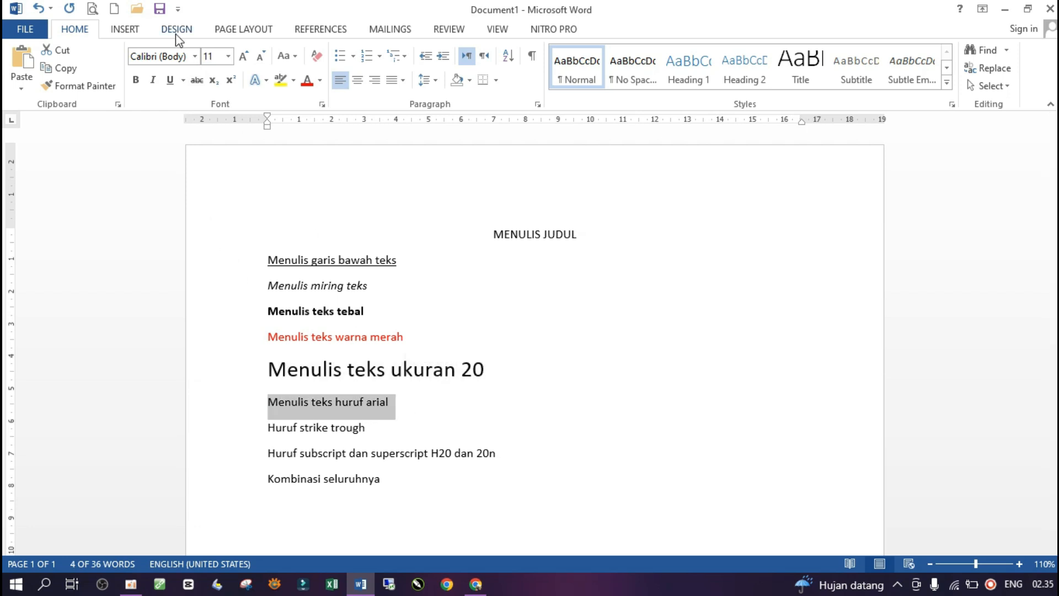
pyautogui.click(196, 57)
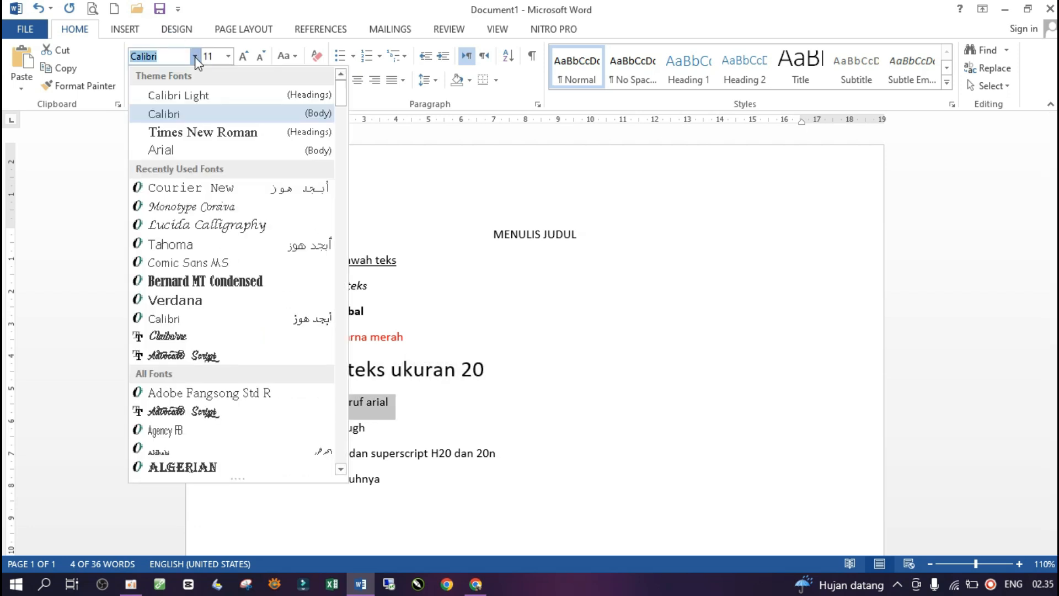
pyautogui.click(180, 153)
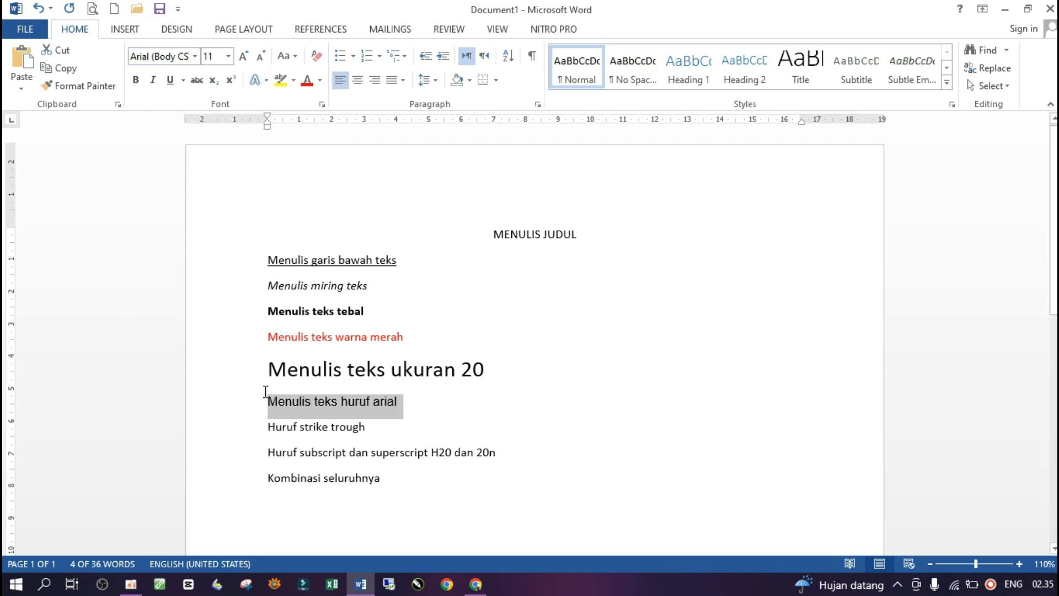
pyautogui.moveTo(268, 423); pyautogui.dragTo(386, 432)
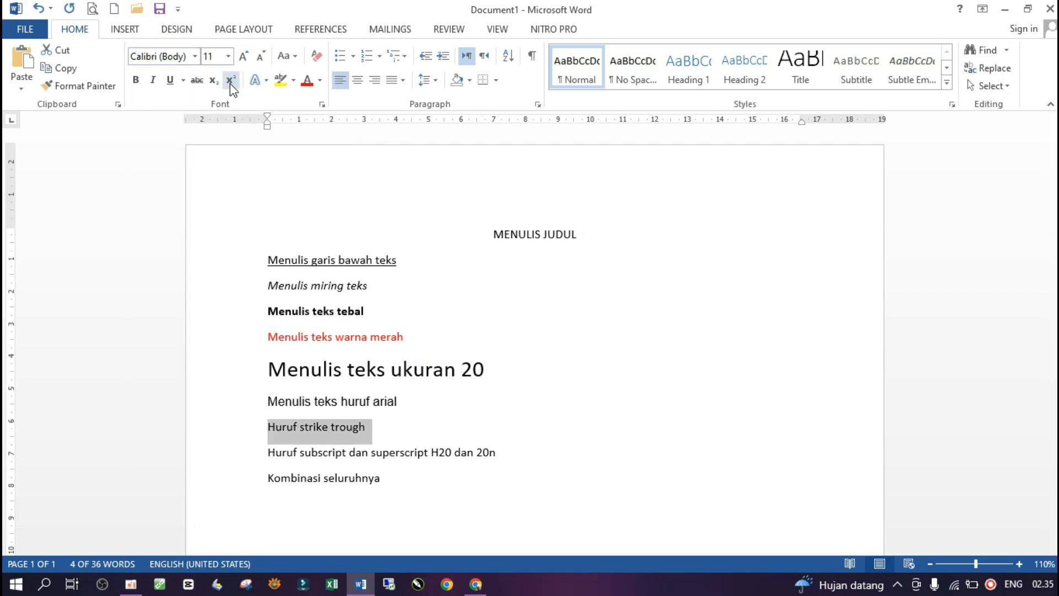
pyautogui.click(198, 81)
# Step: In the line "Huruf subscript dan superscript H20 dan 20n", make the 2 in "H20" subscript and the n in "20n" superscript
pyautogui.click(446, 456)
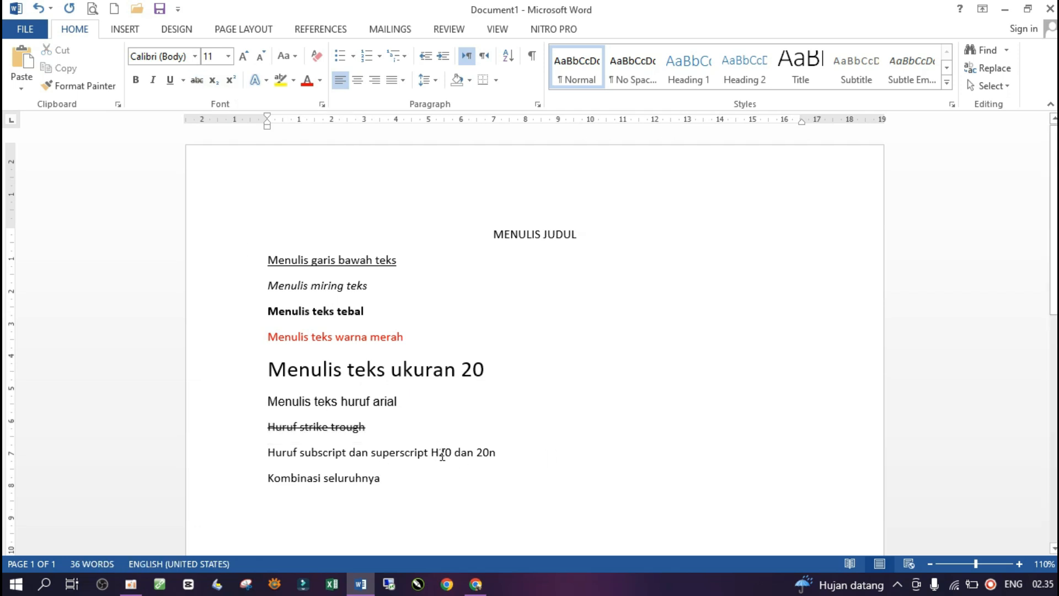
pyautogui.moveTo(438, 452); pyautogui.dragTo(445, 452)
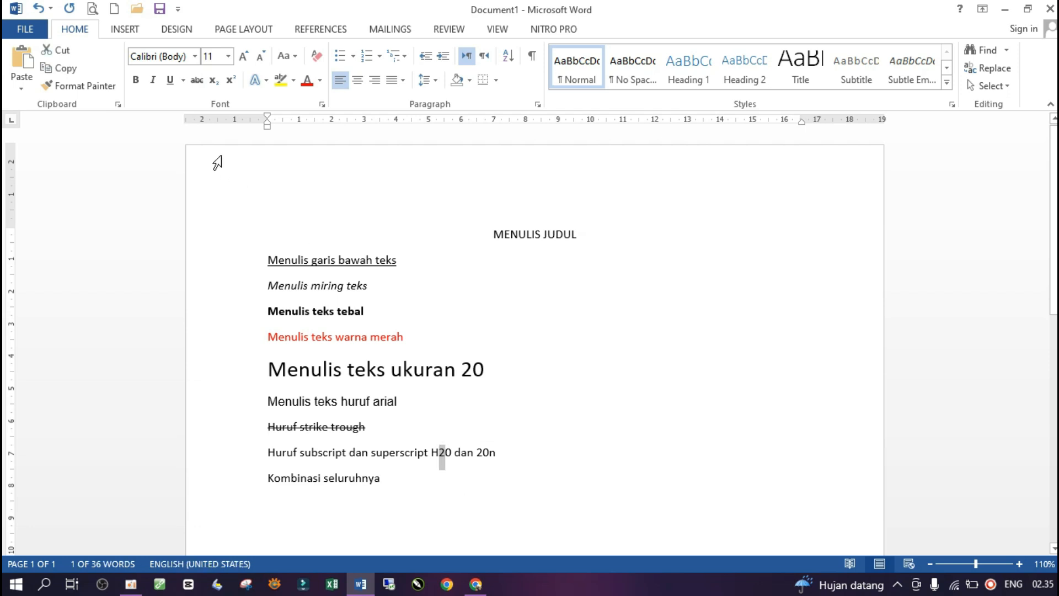
pyautogui.click(215, 82)
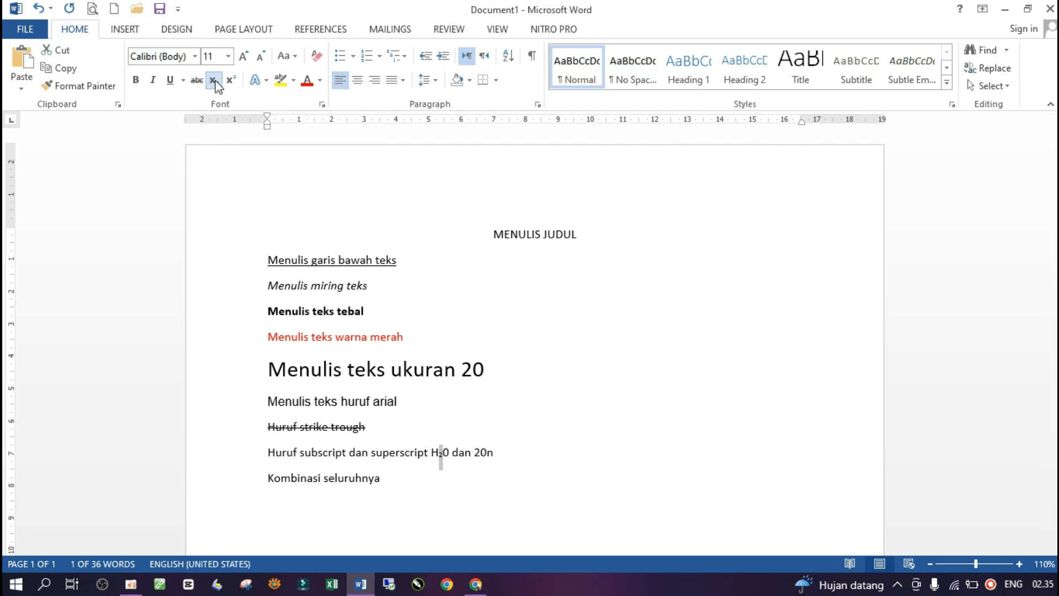
pyautogui.moveTo(500, 454); pyautogui.dragTo(487, 454)
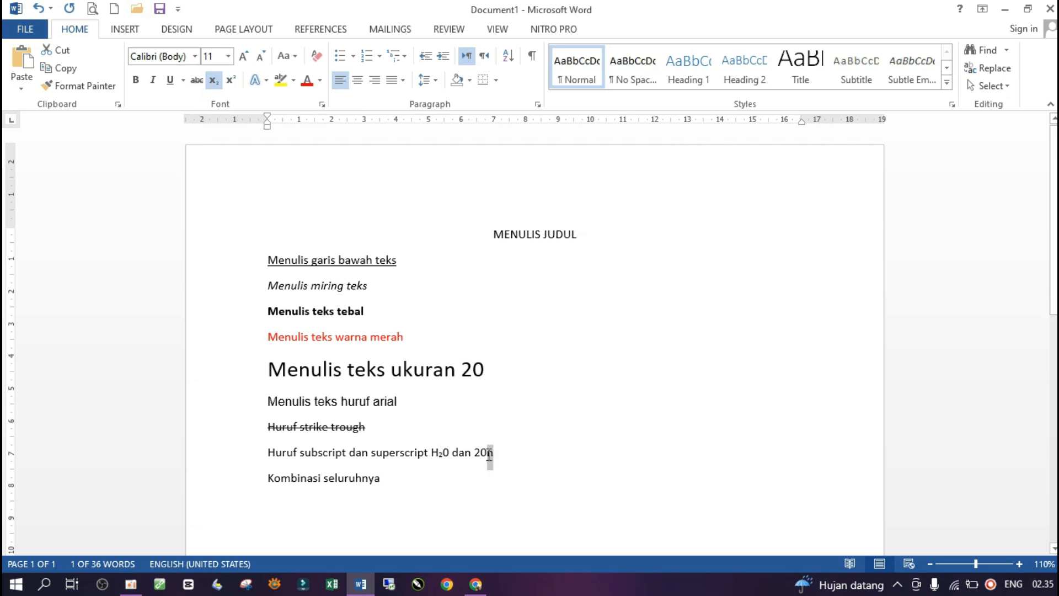
pyautogui.click(234, 81)
# Step: Center the line "Kombinasi seluruhnya" and make it underlined, italic, bold and red
pyautogui.moveTo(269, 478); pyautogui.dragTo(393, 479)
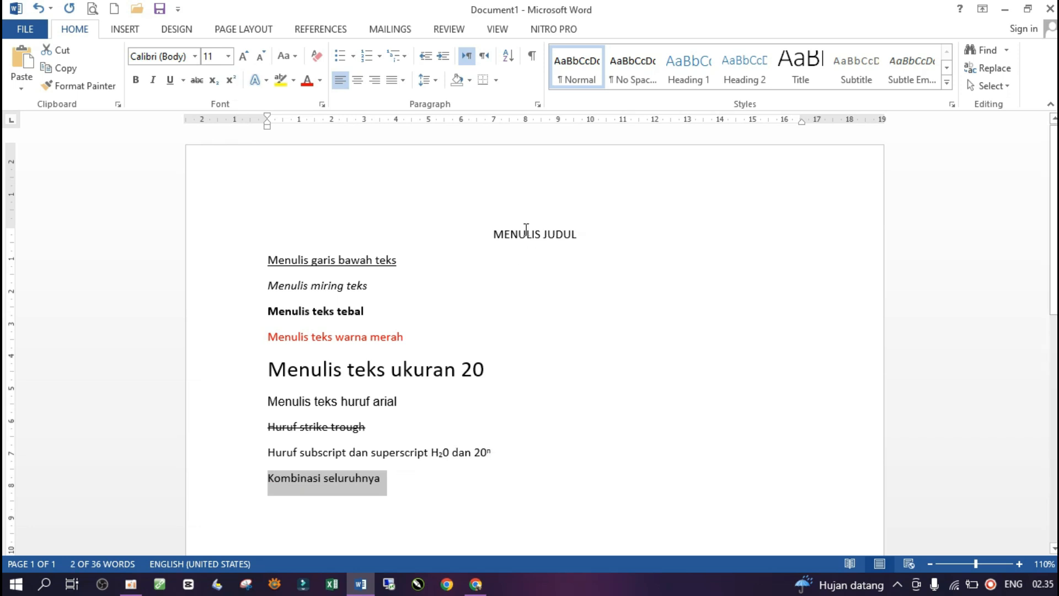
pyautogui.click(358, 81)
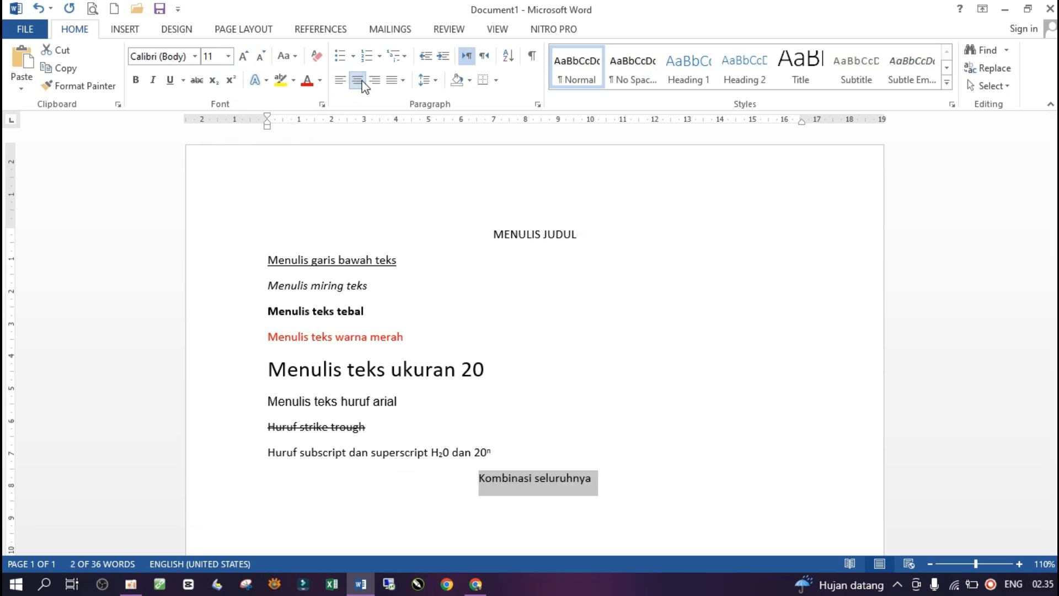
pyautogui.click(170, 81)
pyautogui.click(154, 82)
pyautogui.click(136, 81)
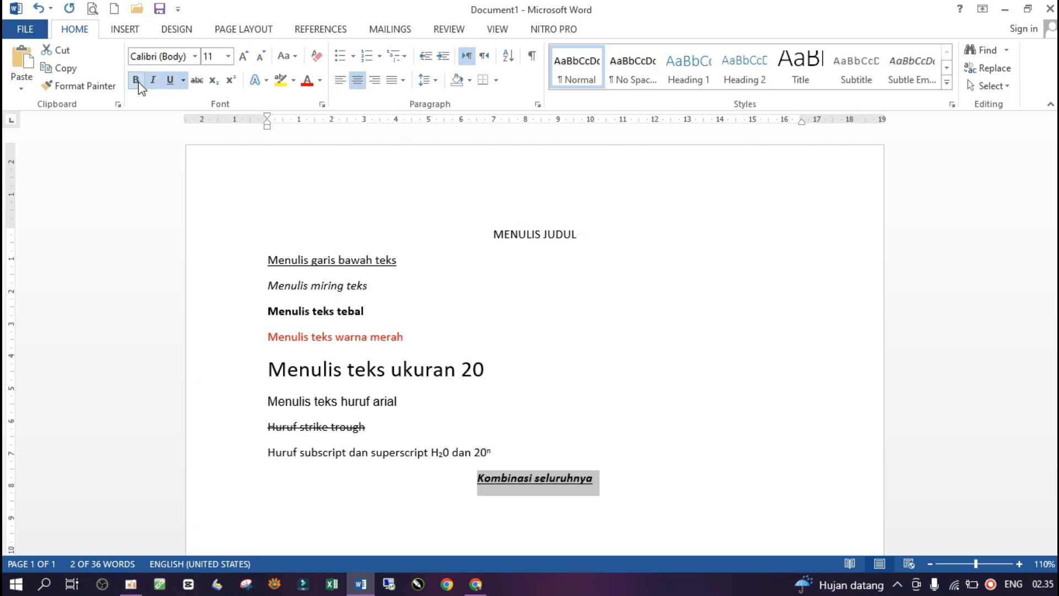
pyautogui.click(308, 81)
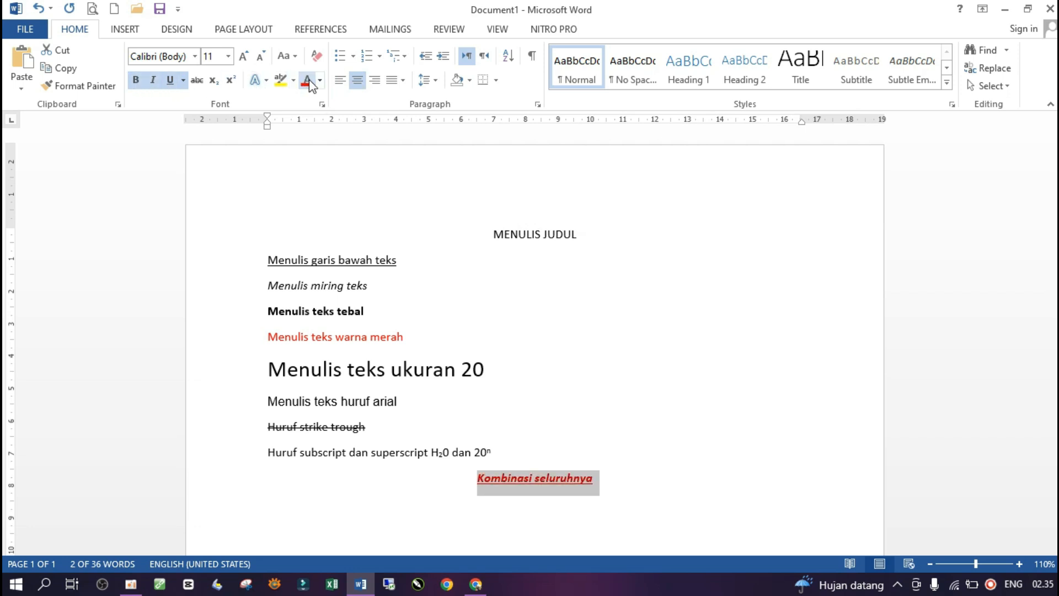
# Step: Set the line "Kombinasi seluruhnya" in Arial at size 20 and apply strikethrough to it
pyautogui.click(195, 56)
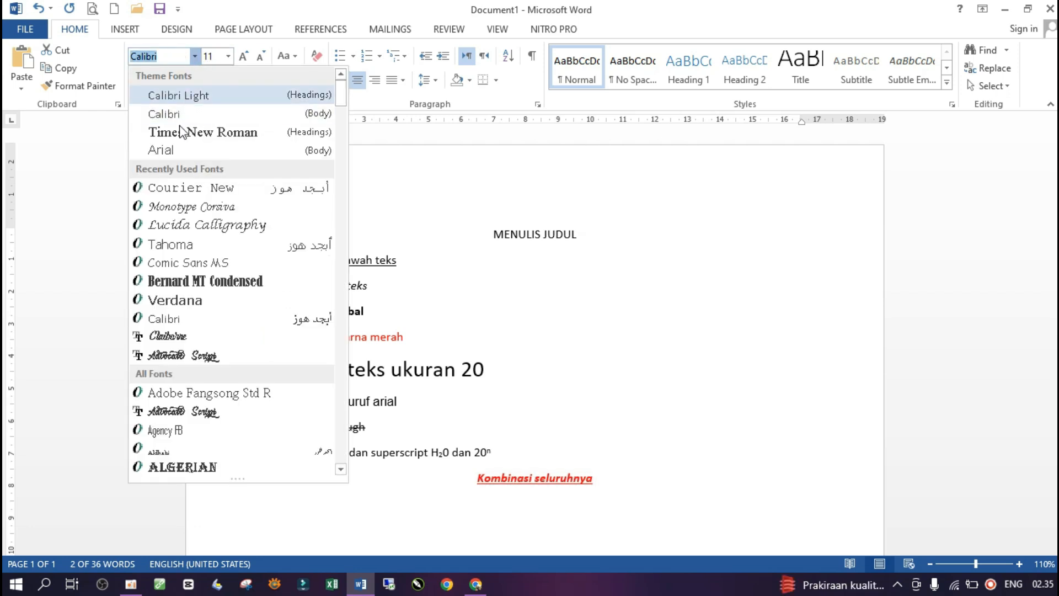
pyautogui.click(175, 150)
pyautogui.click(228, 55)
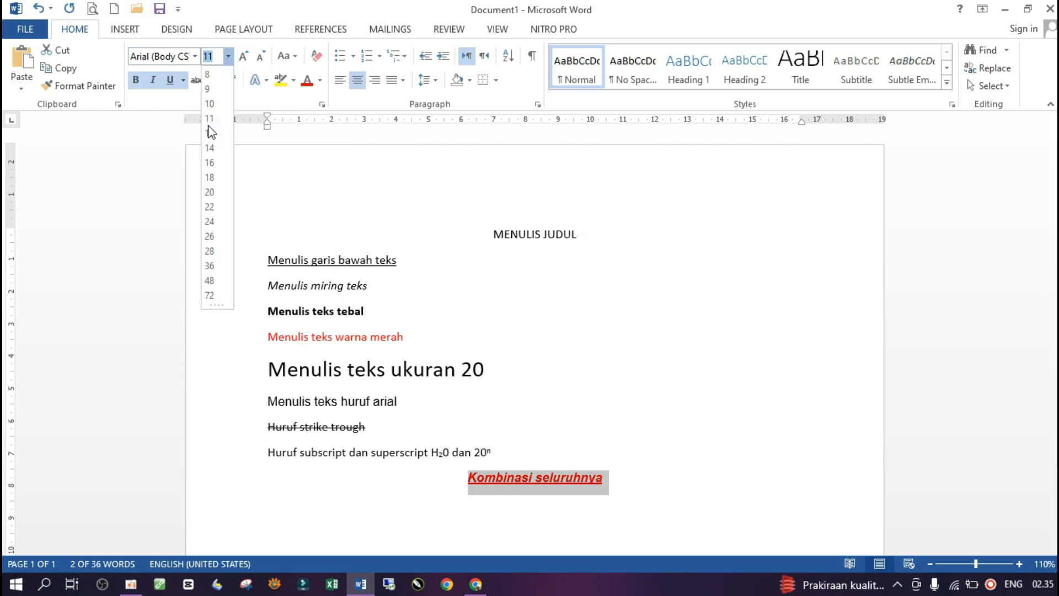
pyautogui.click(206, 193)
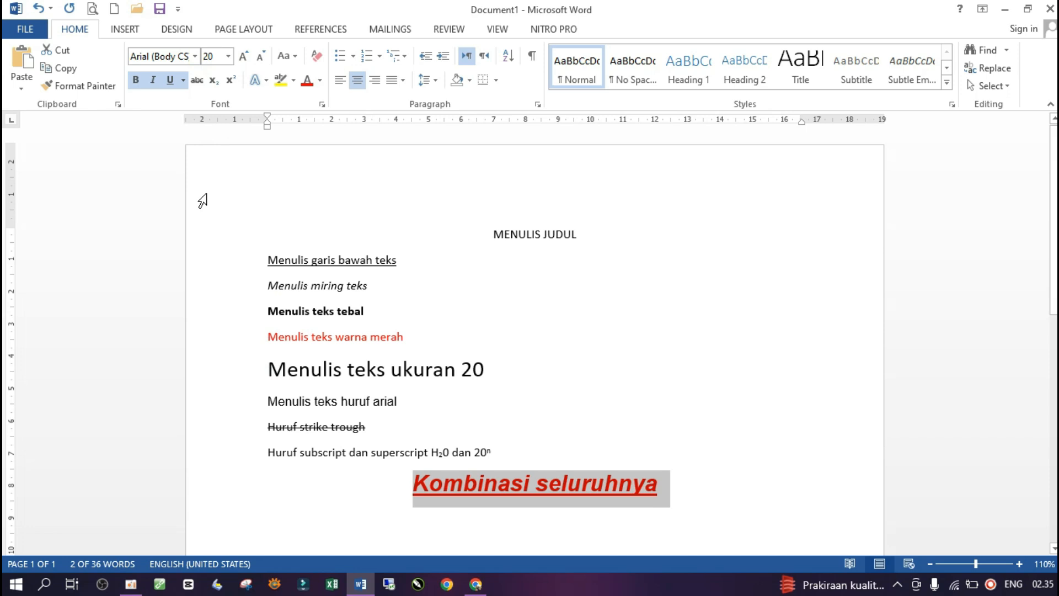
pyautogui.click(197, 81)
pyautogui.click(687, 503)
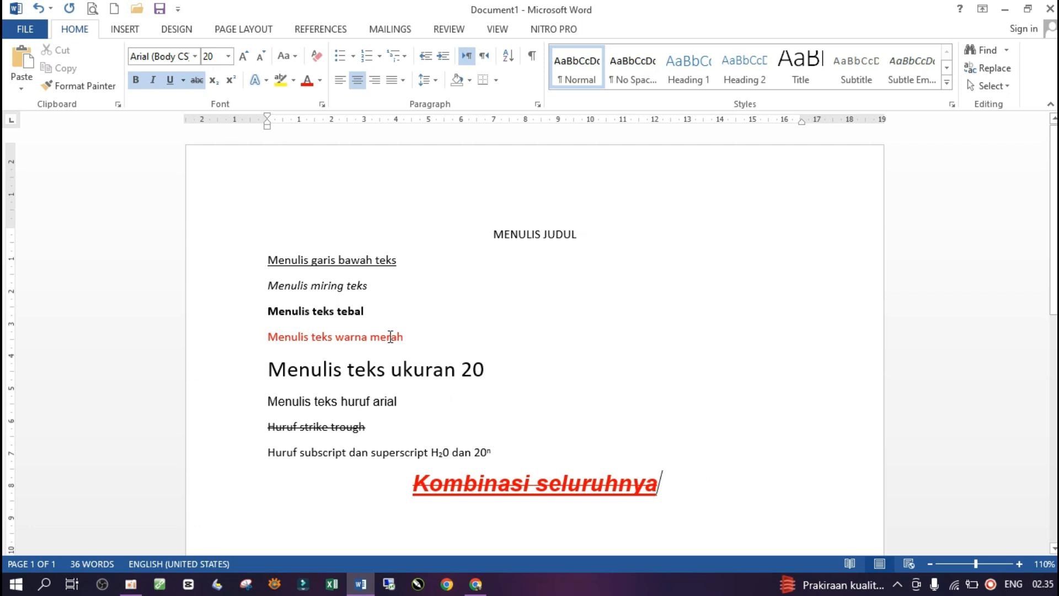
# Step: Add a new line reading "Menulis teks highlight" below the line "Menulis teks tebal"
pyautogui.click(400, 309)
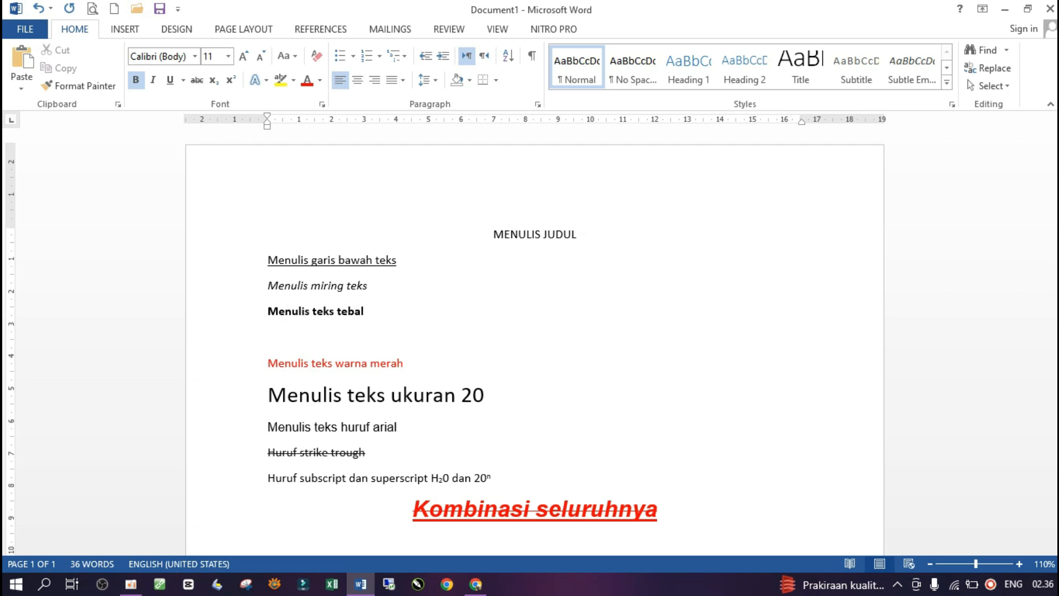
pyautogui.write('Menulis teks highlight')
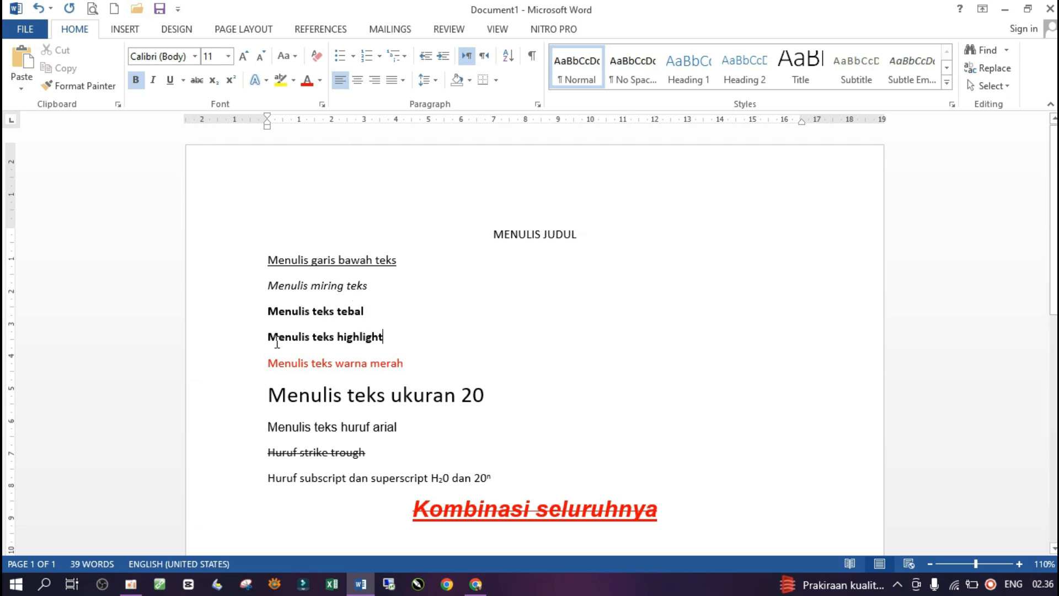
pyautogui.moveTo(271, 336); pyautogui.dragTo(412, 343)
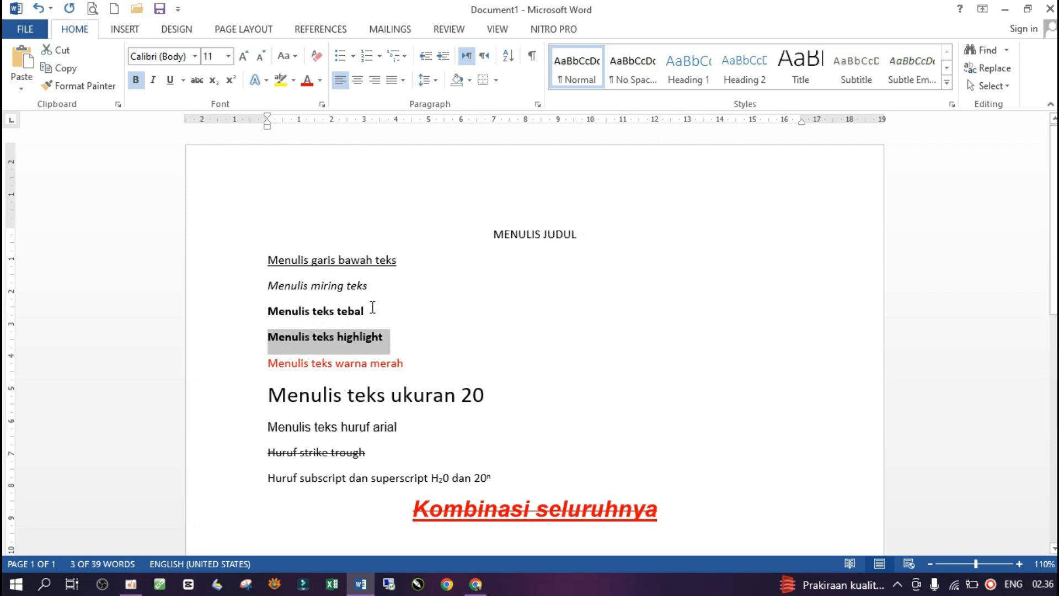
pyautogui.click(399, 347)
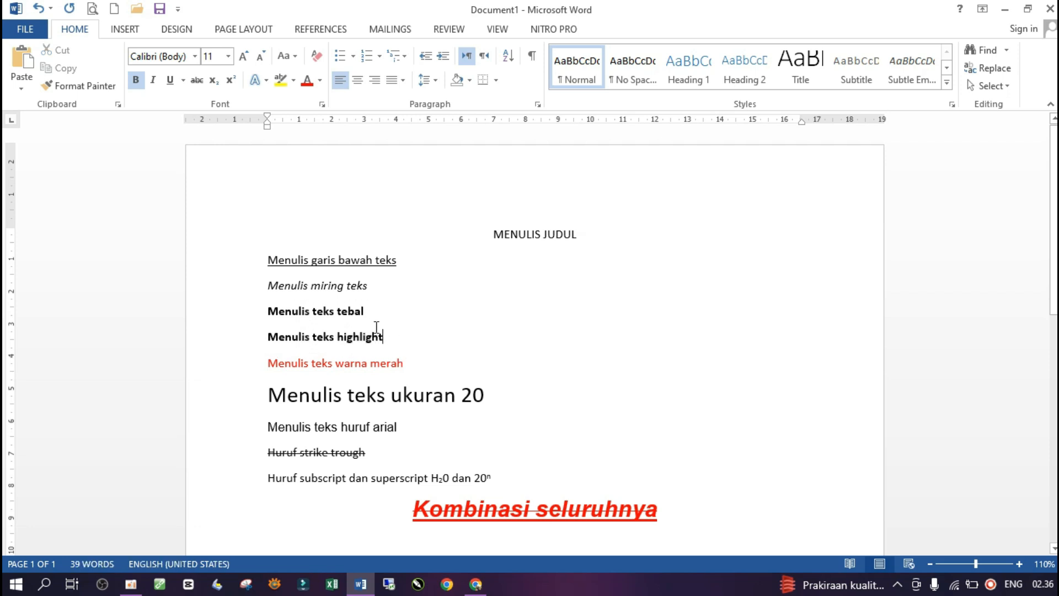
# Step: Add a new line reading "Menulis" below the line "Menulis teks warna merah"
pyautogui.click(416, 364)
pyautogui.press('Return')
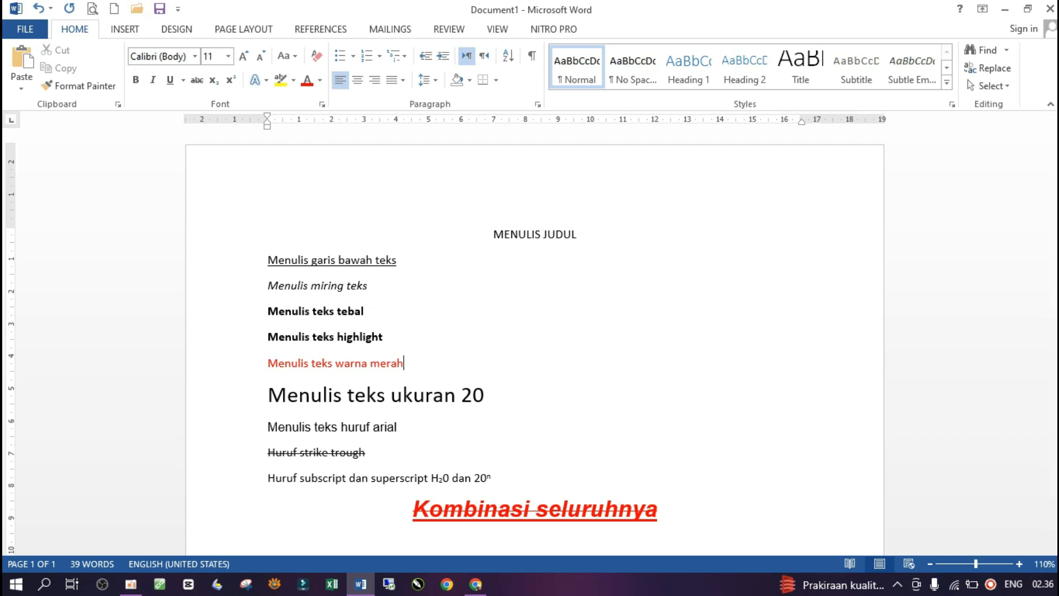
pyautogui.write('Menulis')
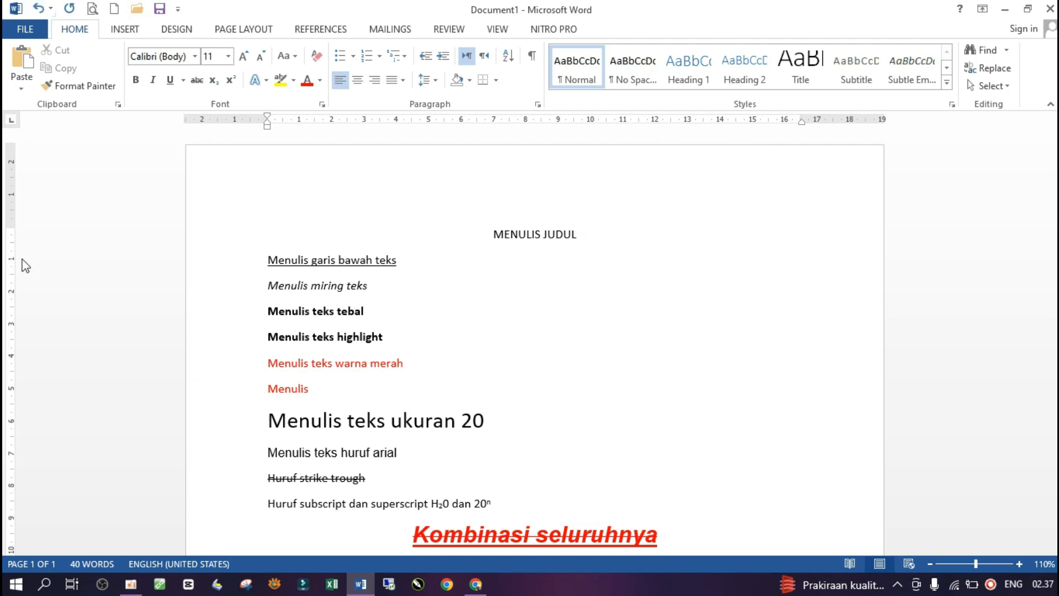
# Step: Switch to the On-Screen Keyboard by searching for "keyb" and move its window slightly lower over the document
pyautogui.click(22, 586)
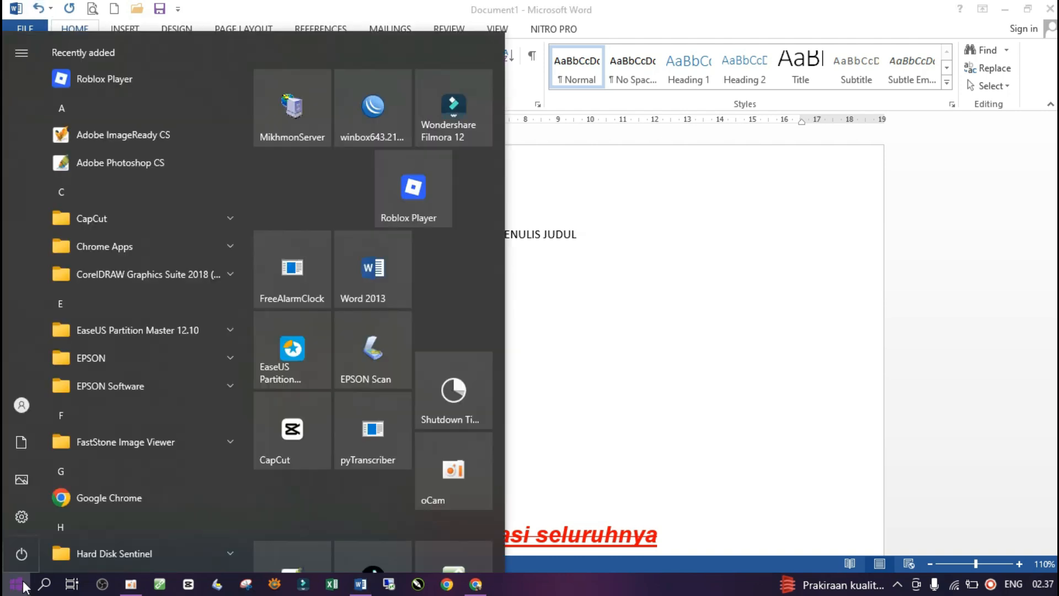
pyautogui.write('keyb')
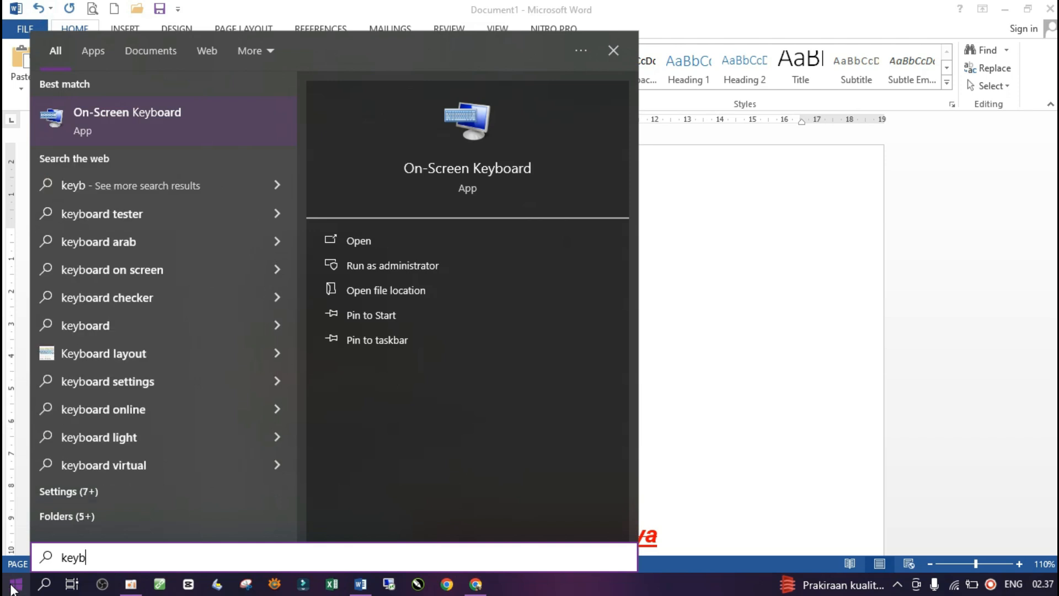
pyautogui.click(129, 120)
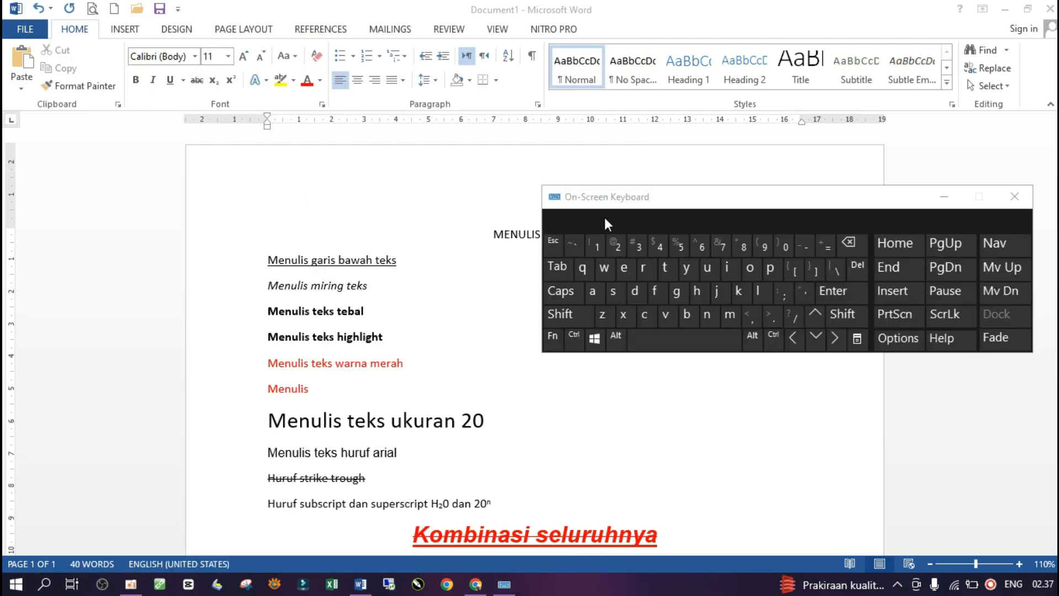
pyautogui.moveTo(665, 203); pyautogui.dragTo(665, 233)
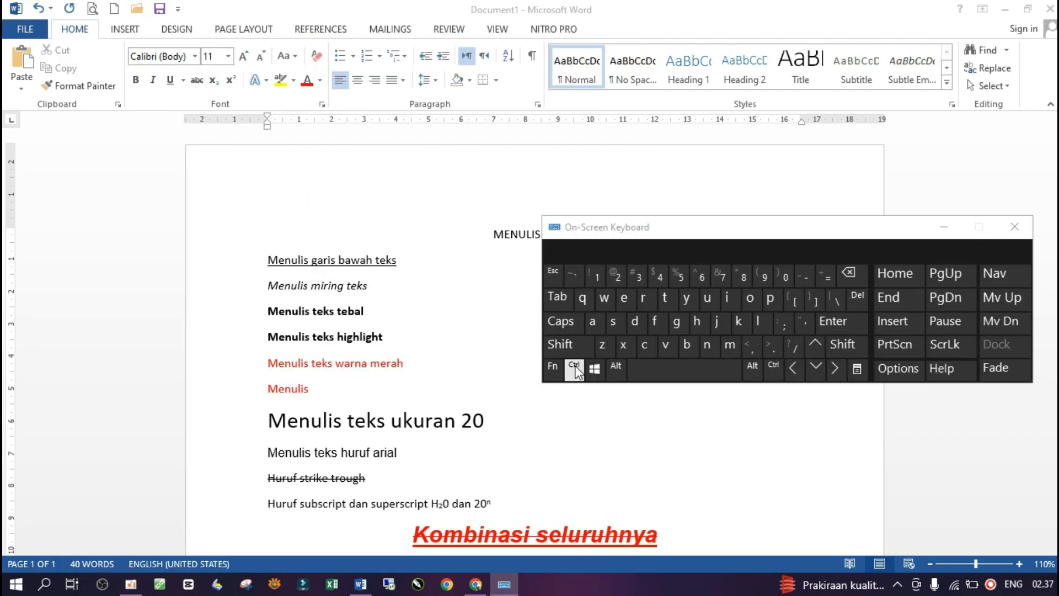
# Step: Try issuing the undo command from the On-Screen Keyboard
pyautogui.click(575, 367)
pyautogui.click(605, 350)
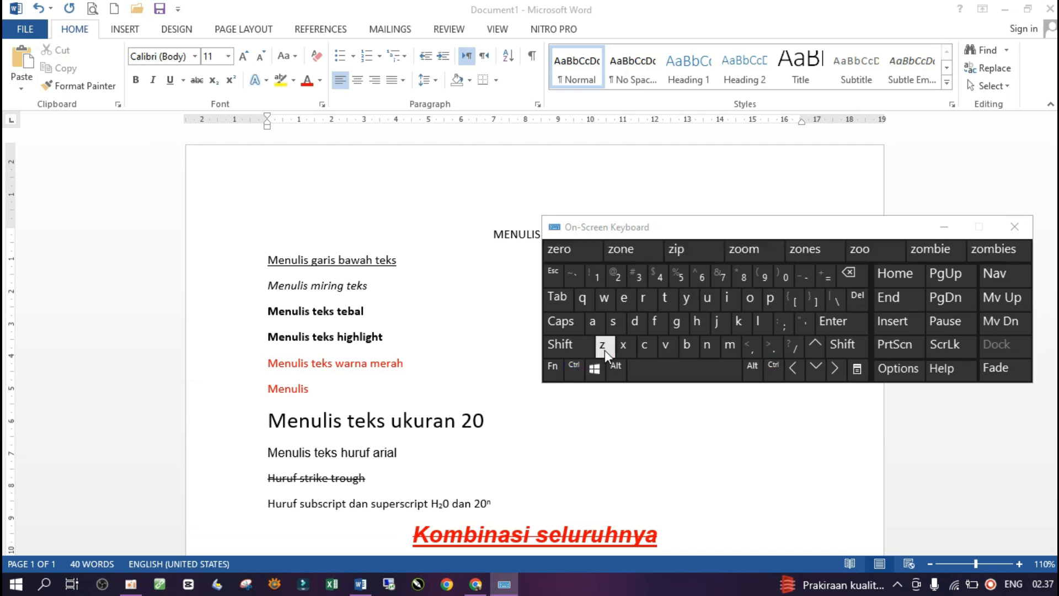
pyautogui.click(580, 367)
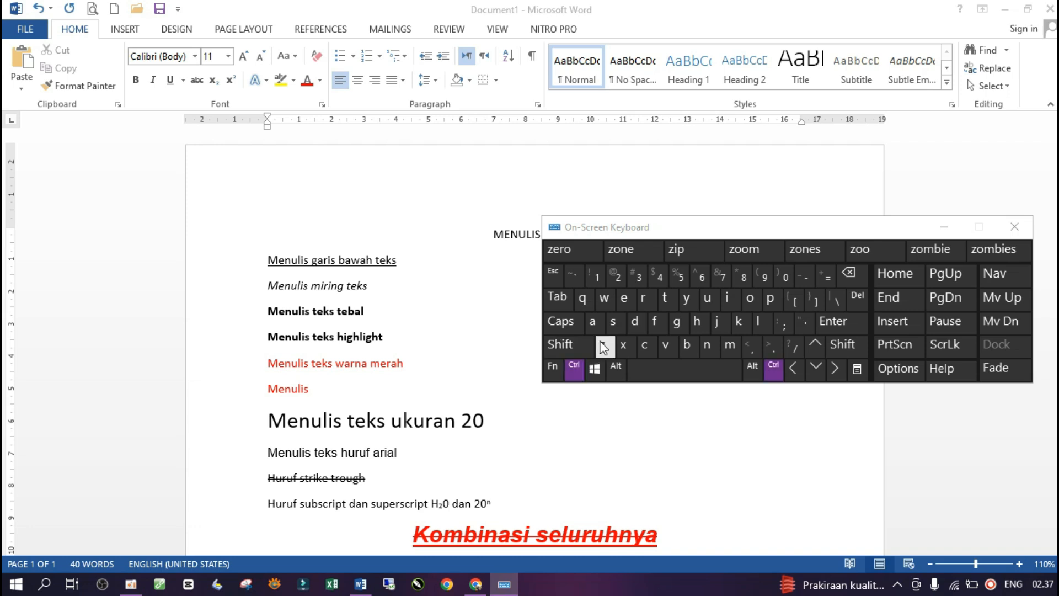
pyautogui.click(604, 348)
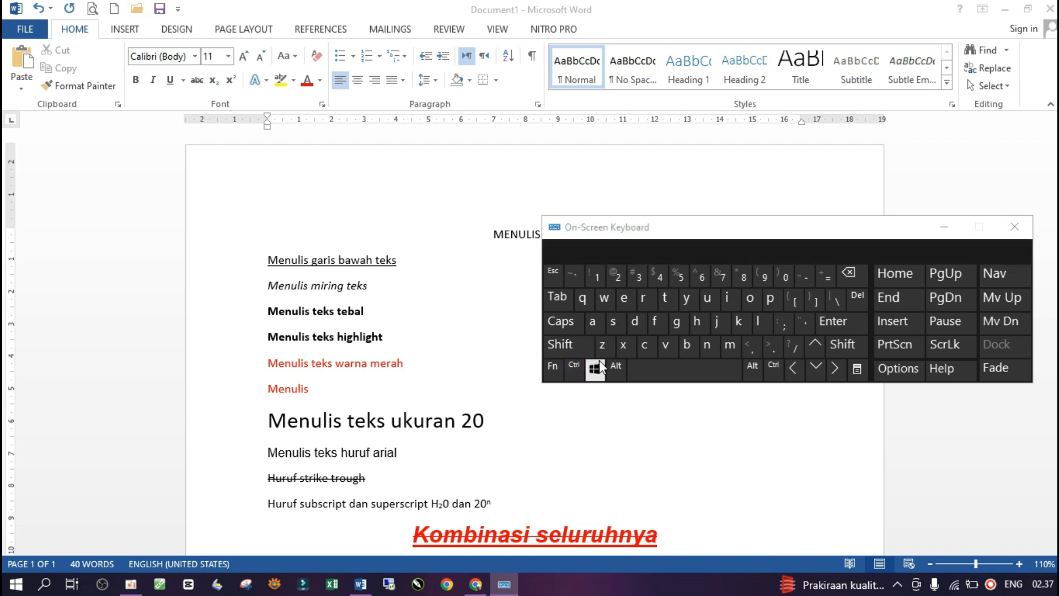
pyautogui.press('ctrl')
# Step: Return to the document and undo the added word "Menulis" together with its new line
pyautogui.click(360, 391)
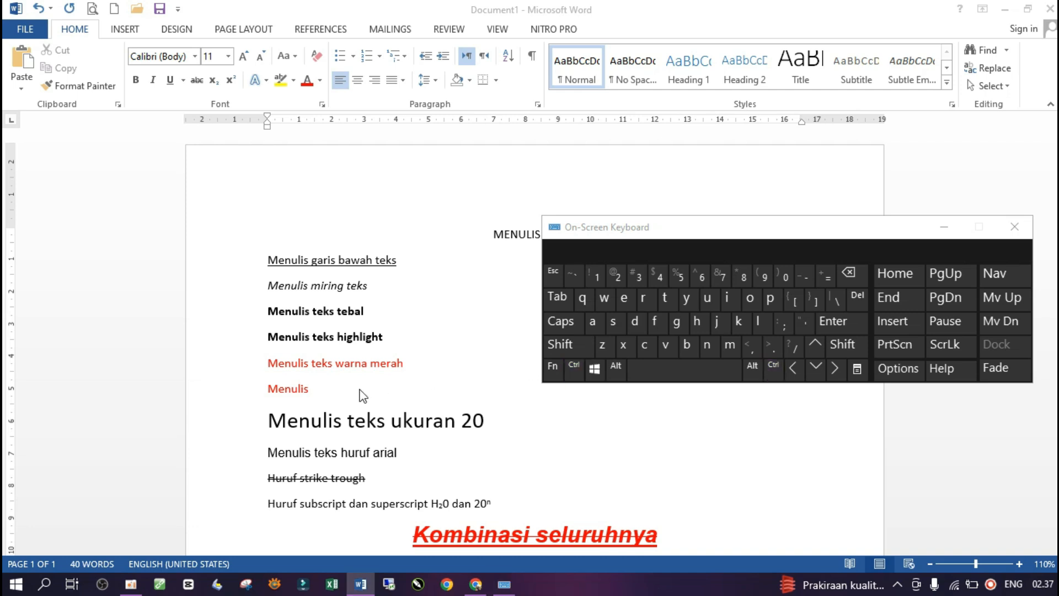
pyautogui.hotkey('ctrl', 'z')
pyautogui.hotkey('ctrl', 'z')
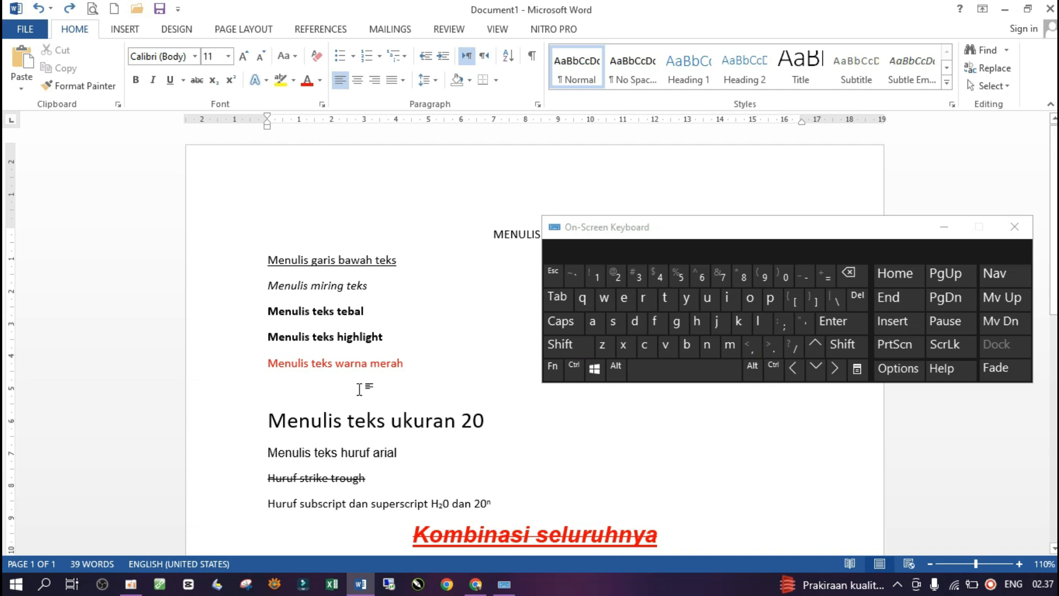
pyautogui.hotkey('ctrl', 'z')
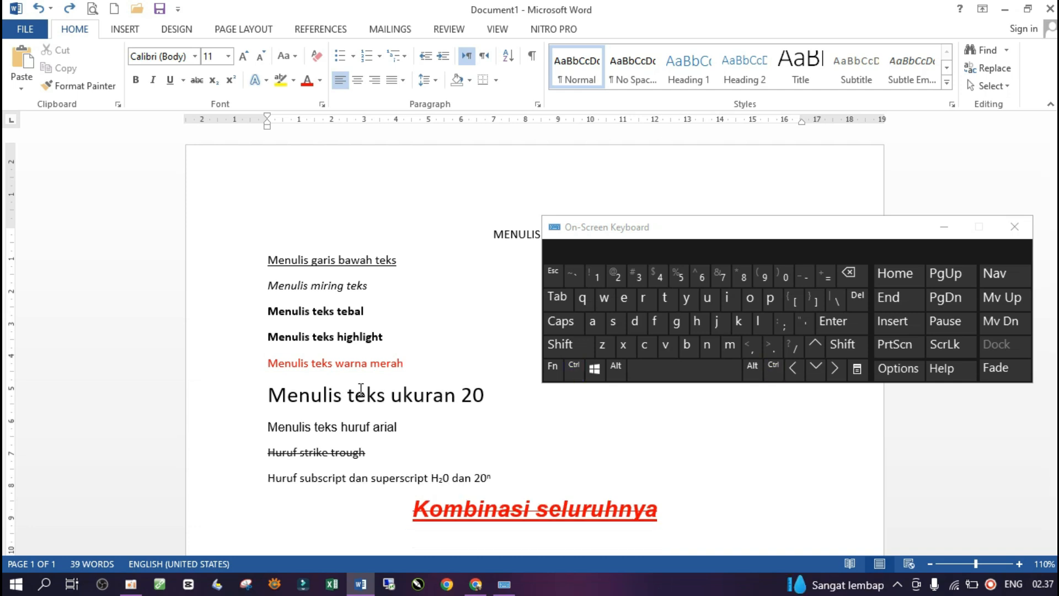
# Step: Undo part of the typed "Menulis teks highlight", redo it with the blank line below the red line, and undo that blank line again
pyautogui.click(39, 9)
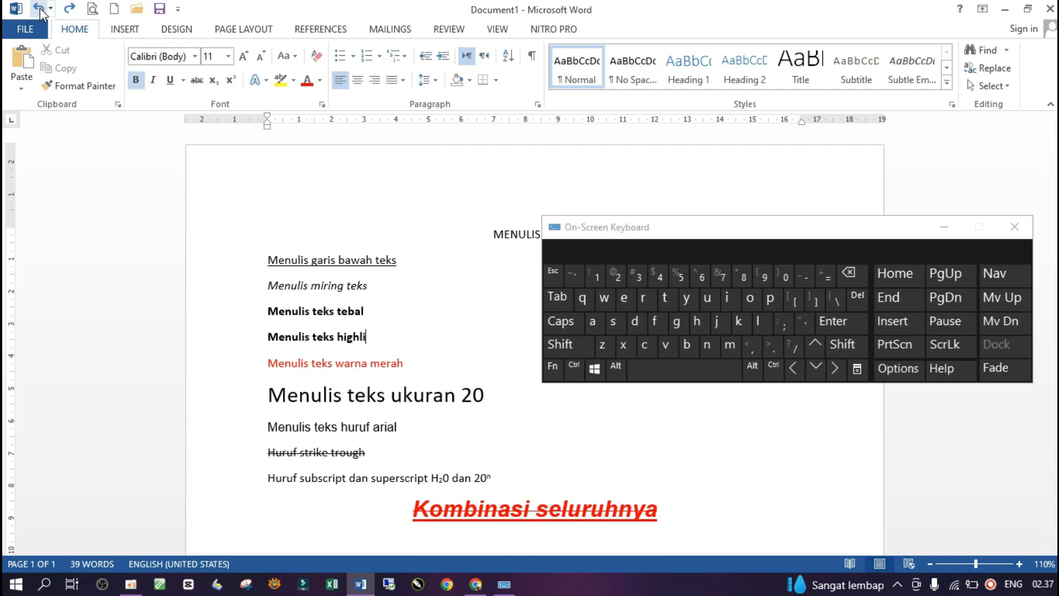
pyautogui.click(74, 16)
pyautogui.click(74, 15)
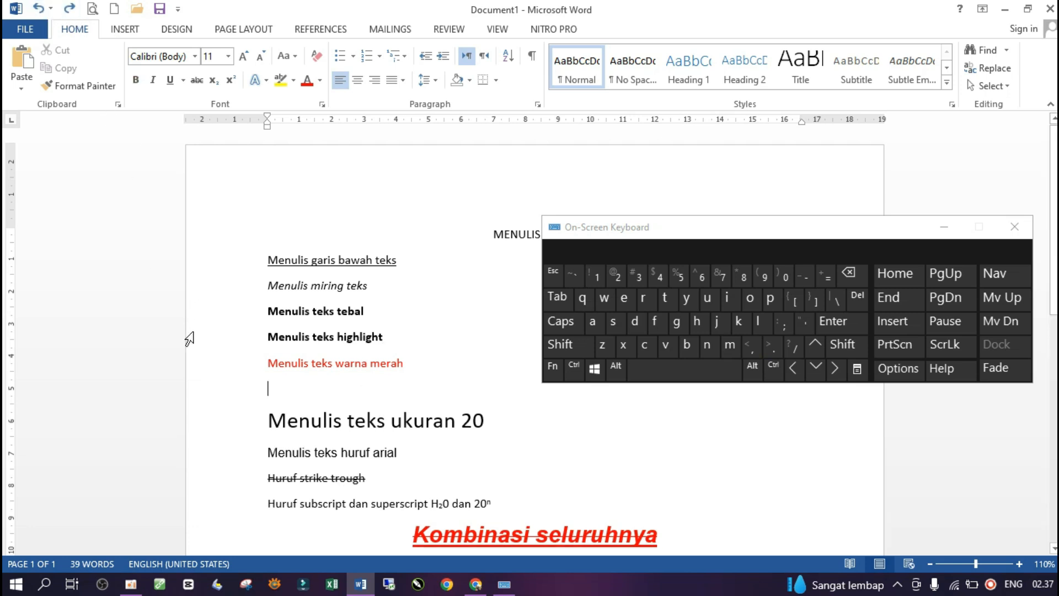
pyautogui.click(43, 14)
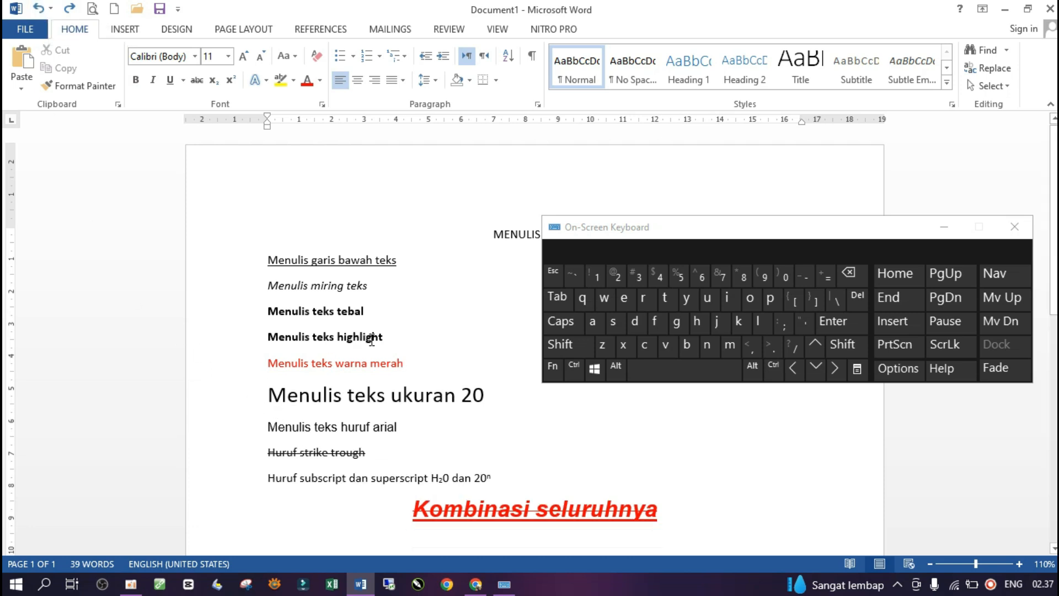
# Step: Remove the bold formatting from the line "Menulis teks highlight"
pyautogui.moveTo(397, 338); pyautogui.dragTo(273, 339)
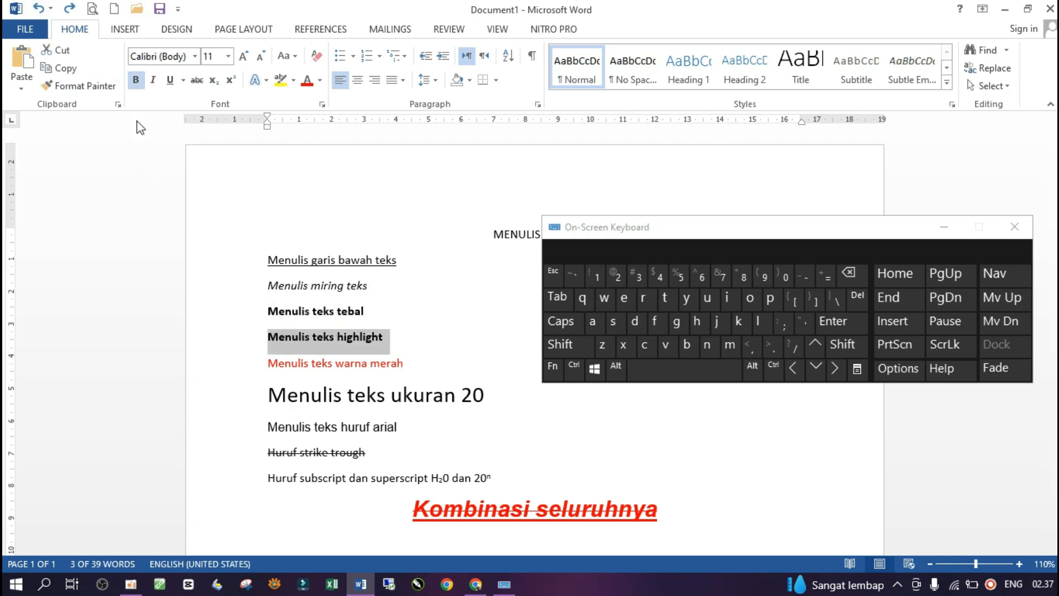
pyautogui.click(136, 81)
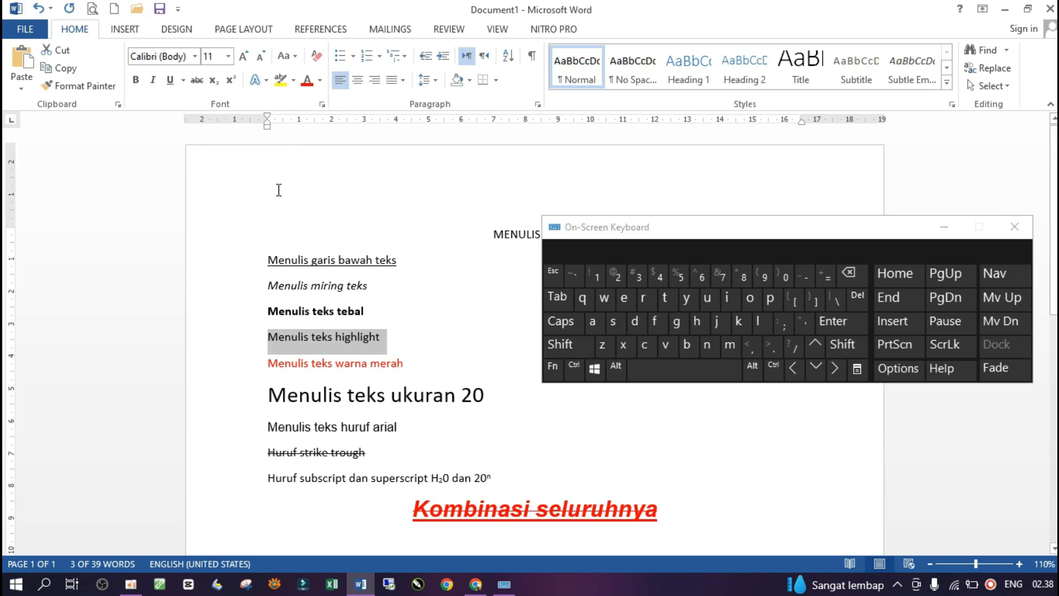
pyautogui.click(136, 80)
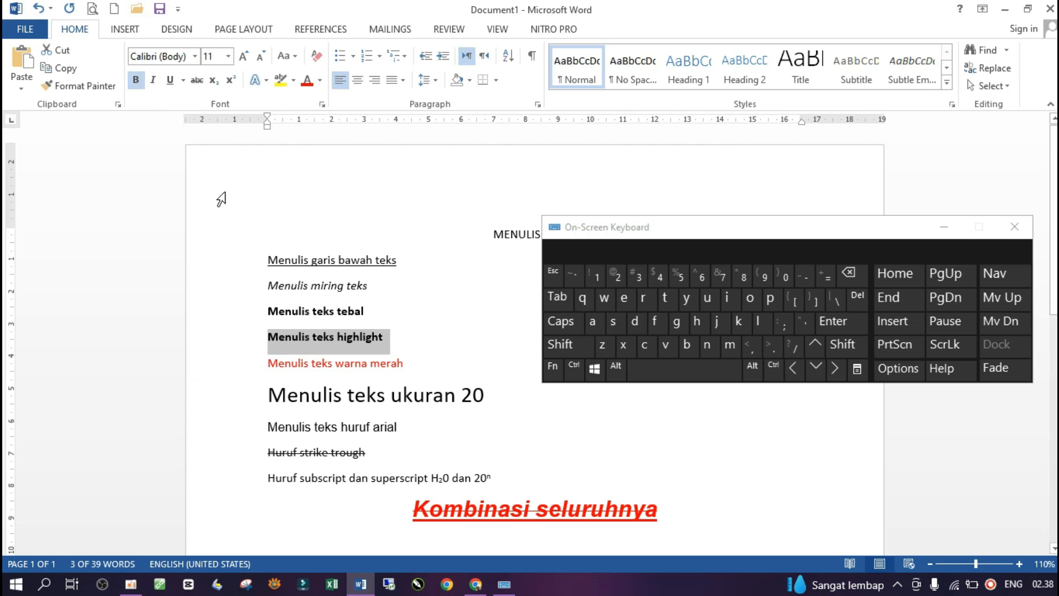
pyautogui.click(135, 80)
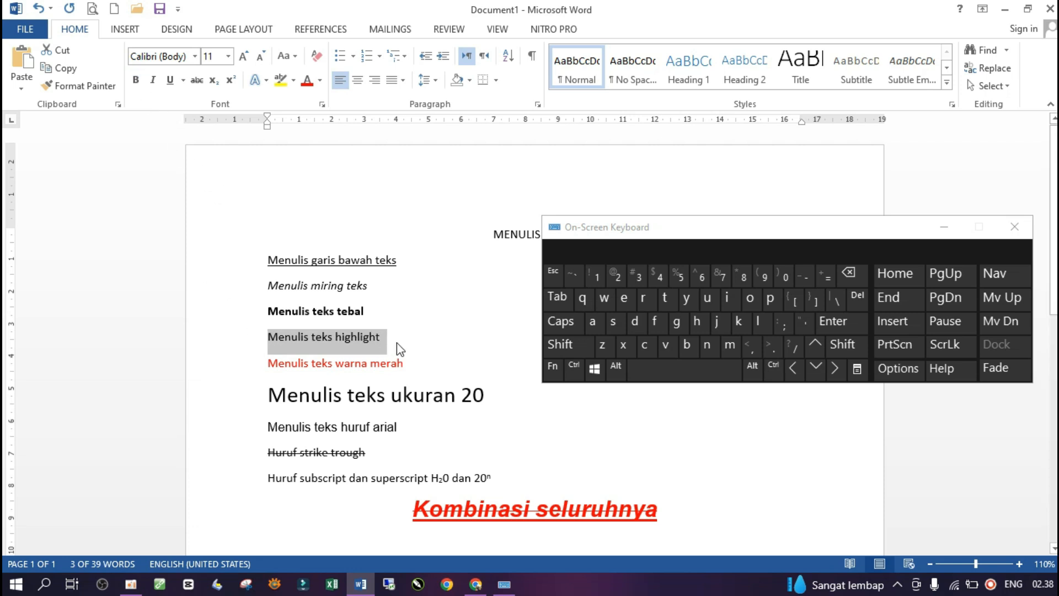
# Step: Apply a yellow highlight to the line "Menulis teks highlight"
pyautogui.click(293, 82)
pyautogui.click(284, 101)
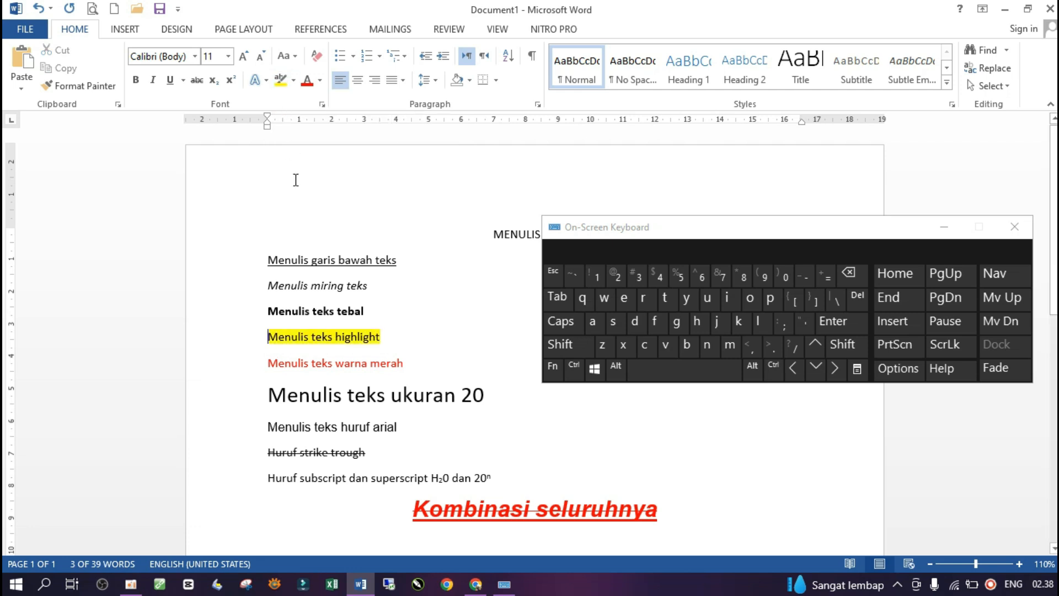
pyautogui.click(480, 345)
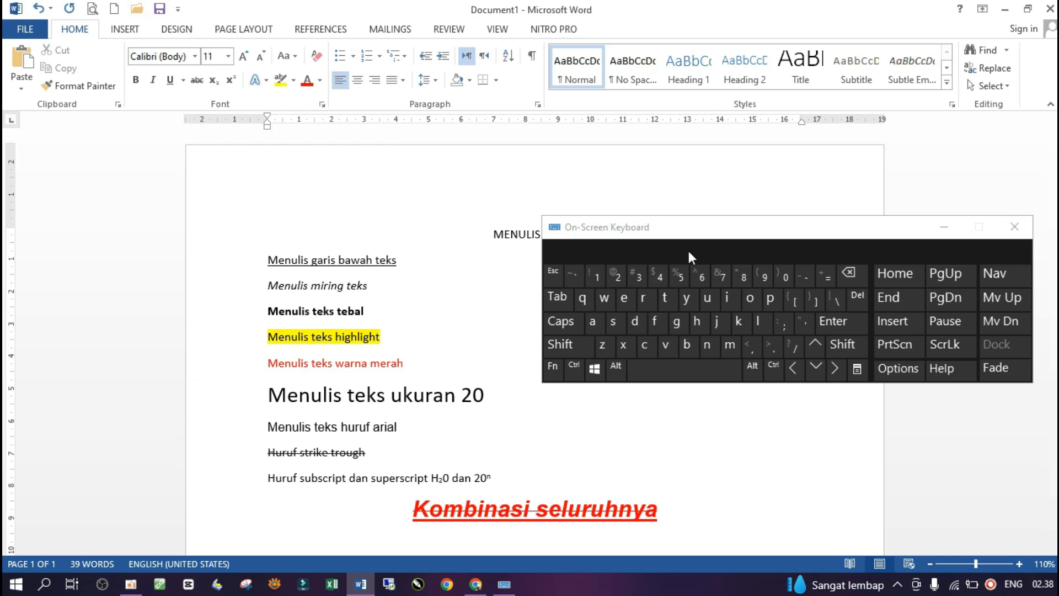
# Step: Move the On-Screen Keyboard clear of the text and style gallery, and select everything from "MENULIS JUDUL" to "Kombinasi seluruhnya"
pyautogui.moveTo(700, 230); pyautogui.dragTo(797, 76)
pyautogui.click(668, 338)
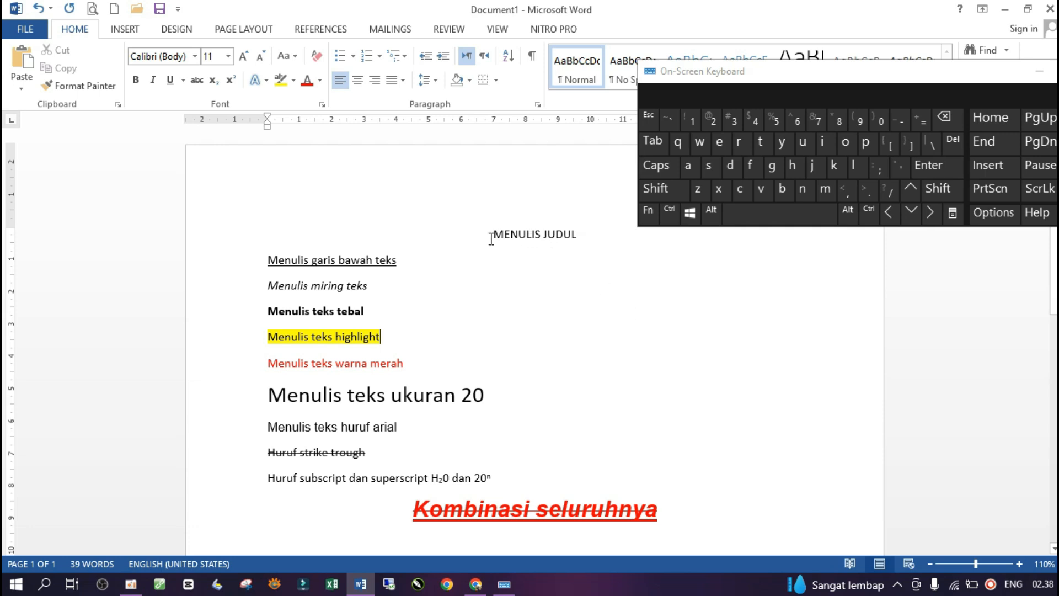
pyautogui.moveTo(491, 236); pyautogui.dragTo(669, 513)
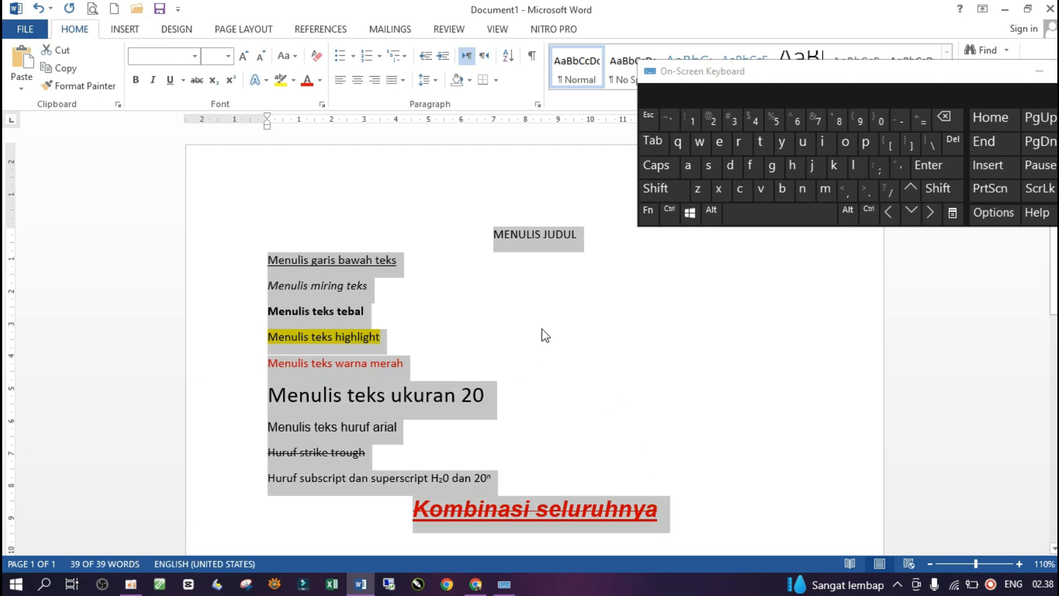
pyautogui.click(535, 311)
pyautogui.moveTo(491, 233); pyautogui.dragTo(669, 513)
pyautogui.moveTo(722, 74); pyautogui.dragTo(788, 169)
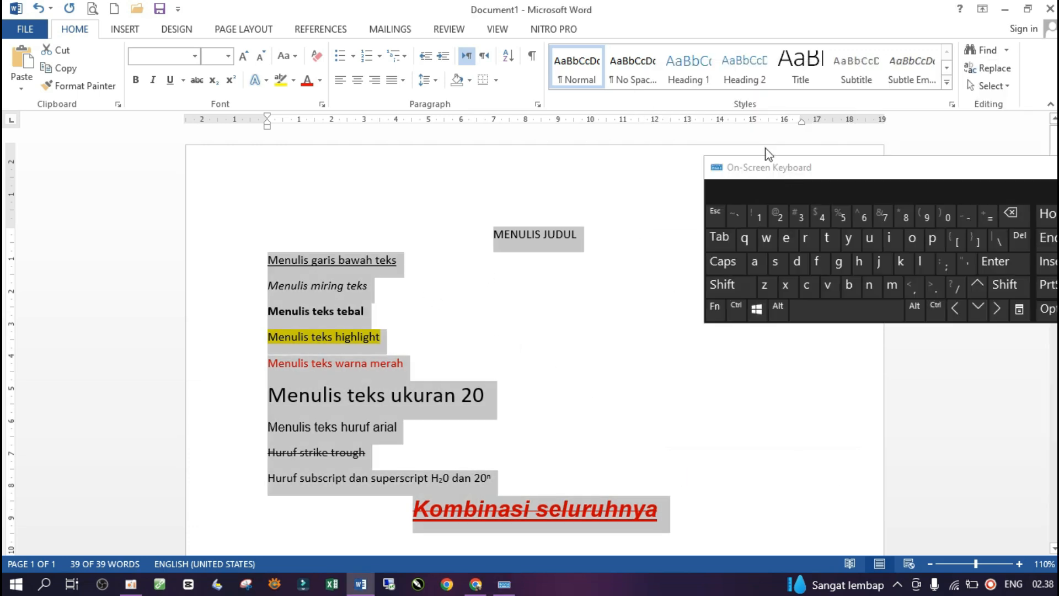
# Step: Apply the No Spacing style to all the selected lines and clear their character formatting
pyautogui.click(622, 71)
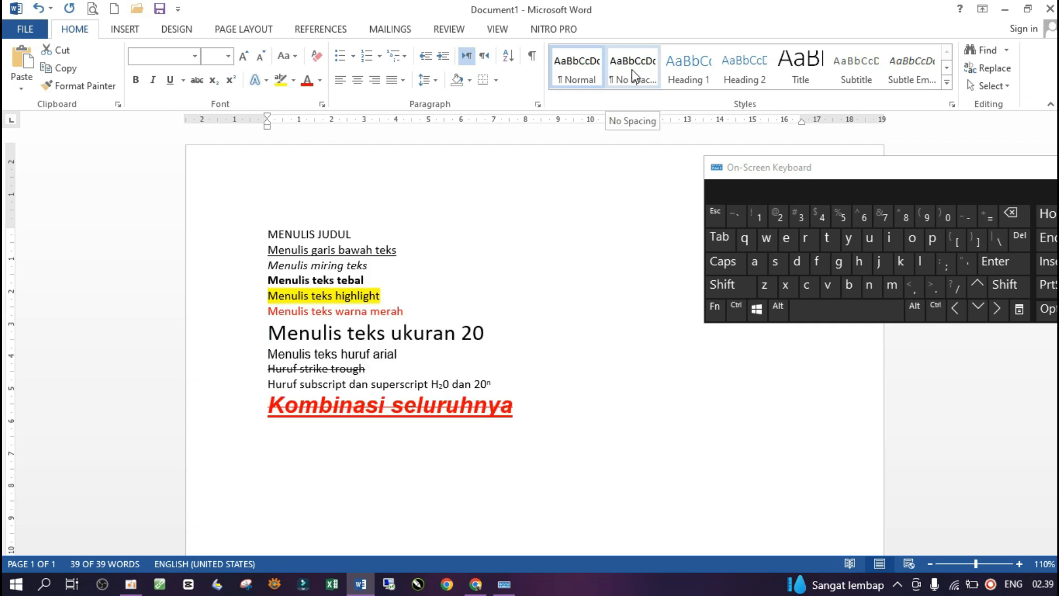
pyautogui.click(631, 68)
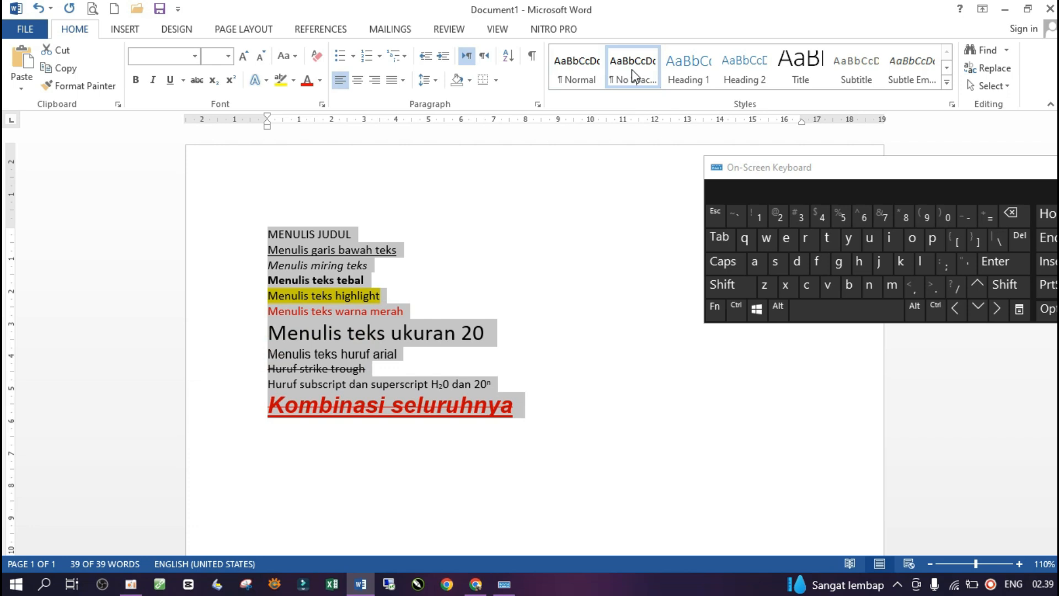
pyautogui.hotkey('ctrl', 'space')
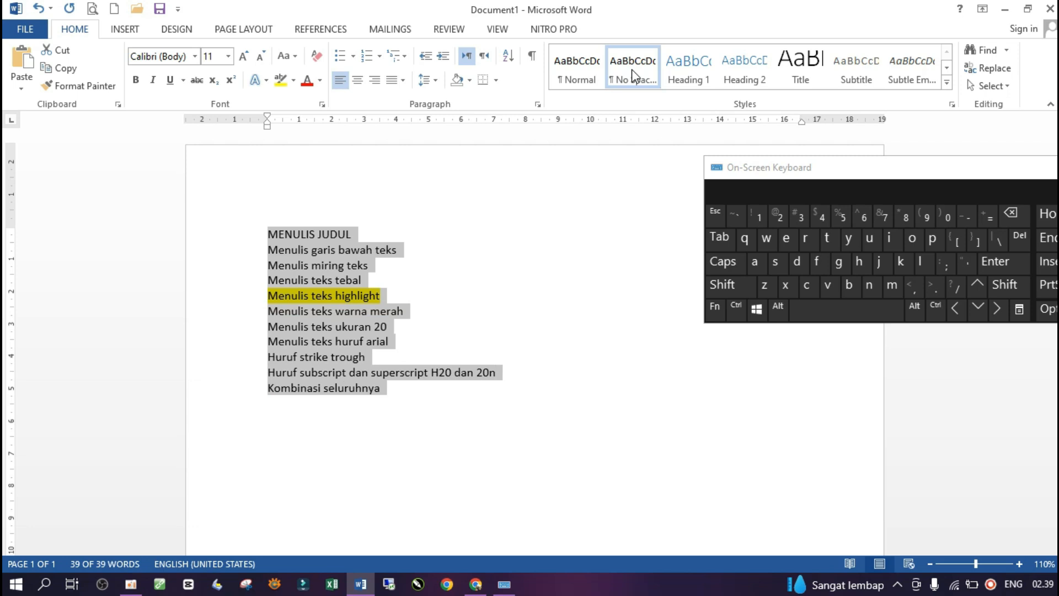
# Step: Remove the highlight color from the selected lines
pyautogui.click(294, 82)
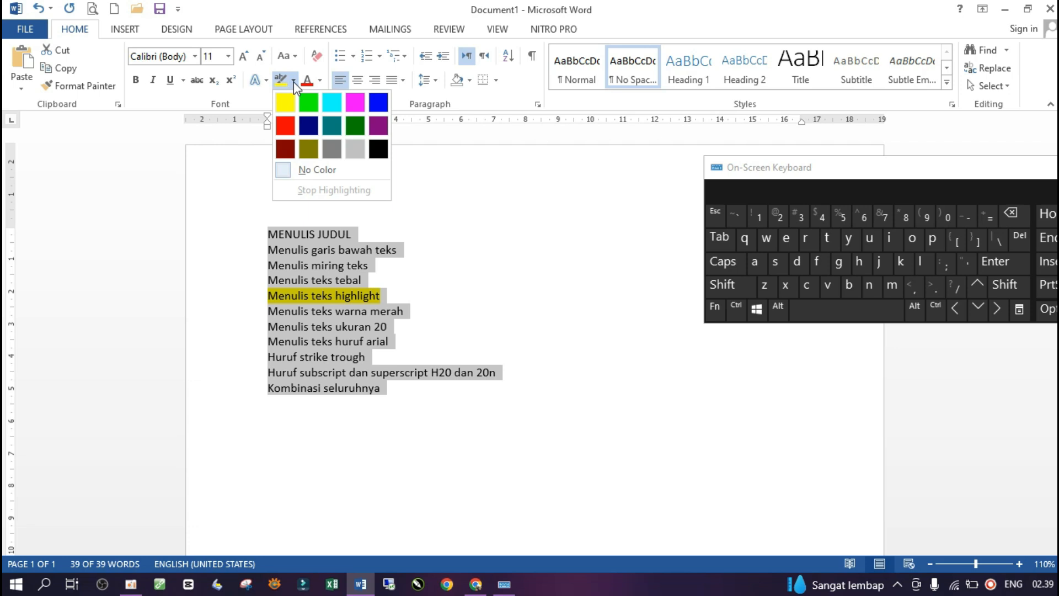
pyautogui.click(330, 169)
pyautogui.click(420, 297)
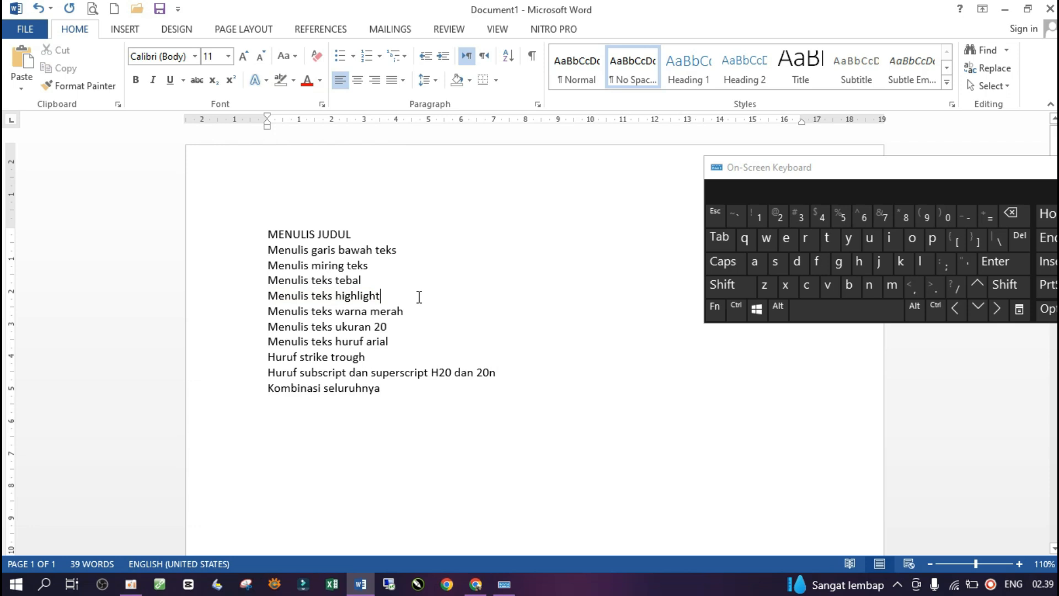
# Step: Undo the highlight removal, the character formatting reset and the No Spacing style
pyautogui.click(39, 8)
pyautogui.click(39, 9)
pyautogui.click(39, 8)
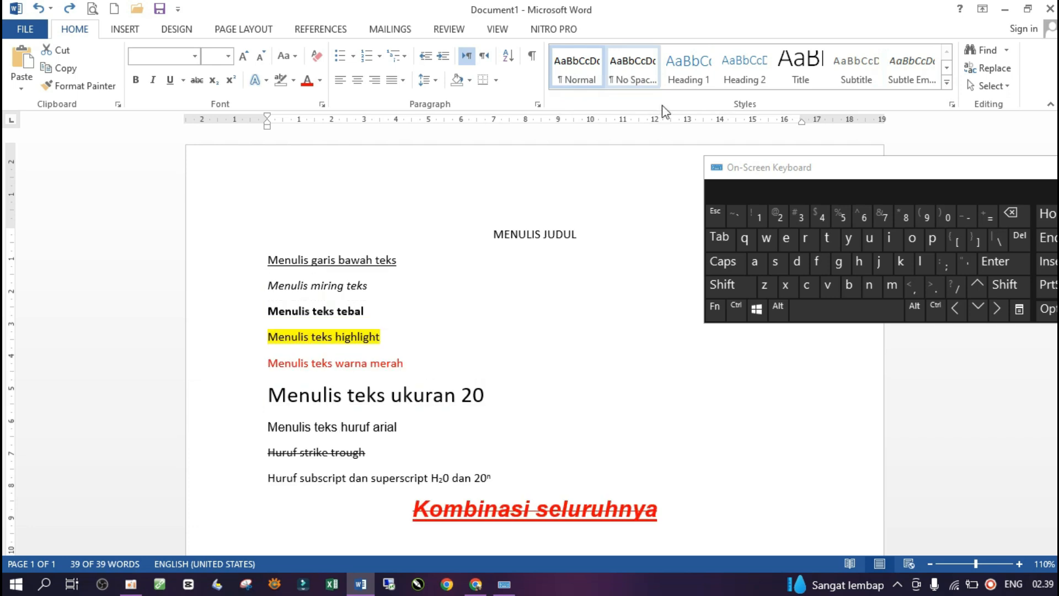
# Step: Clear all formatting from the selected lines and remove the remaining highlight color
pyautogui.click(947, 86)
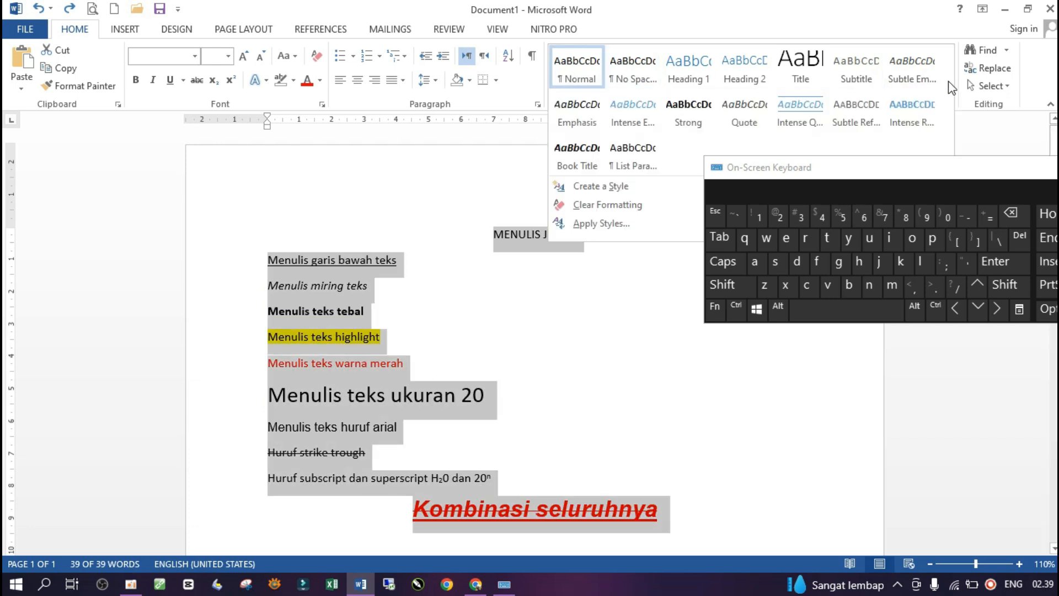
pyautogui.click(597, 206)
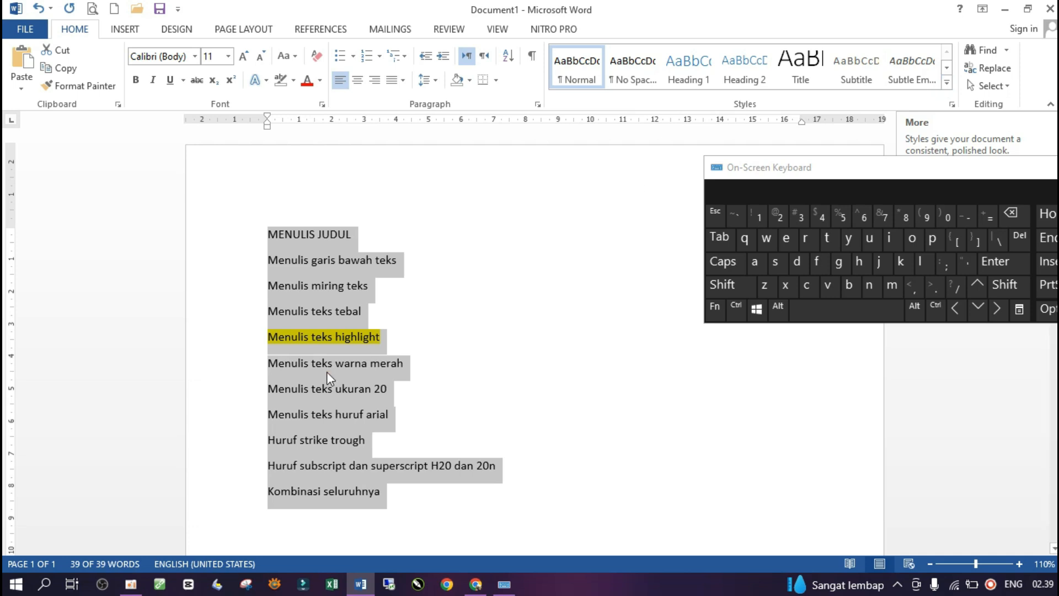
pyautogui.click(293, 80)
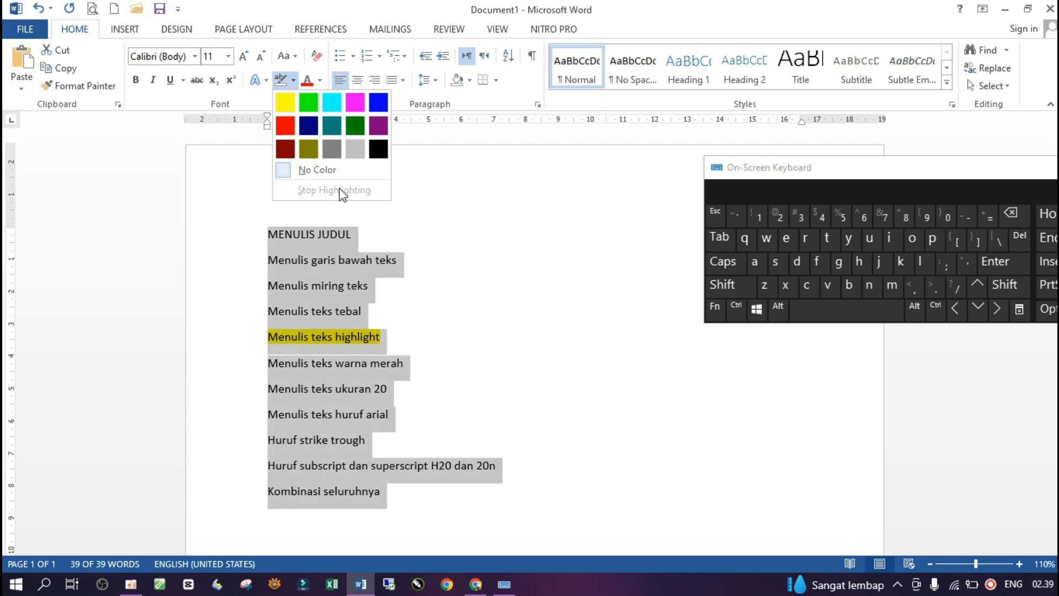
pyautogui.click(317, 169)
pyautogui.click(442, 347)
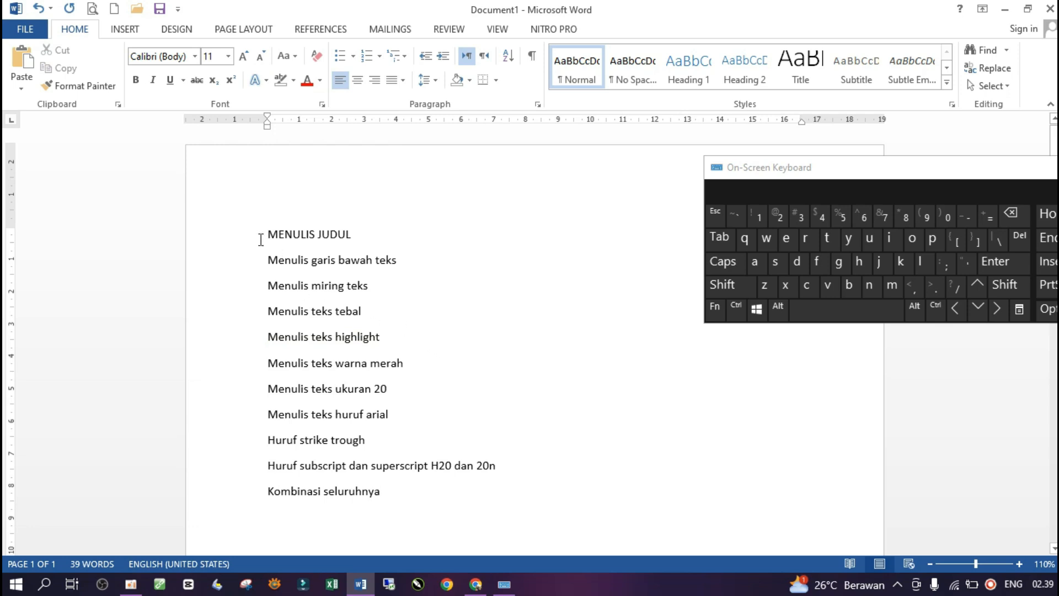
# Step: Center the title "MENULIS JUDUL" and underline the line "Menulis garis bawah teks"
pyautogui.moveTo(263, 235); pyautogui.dragTo(397, 231)
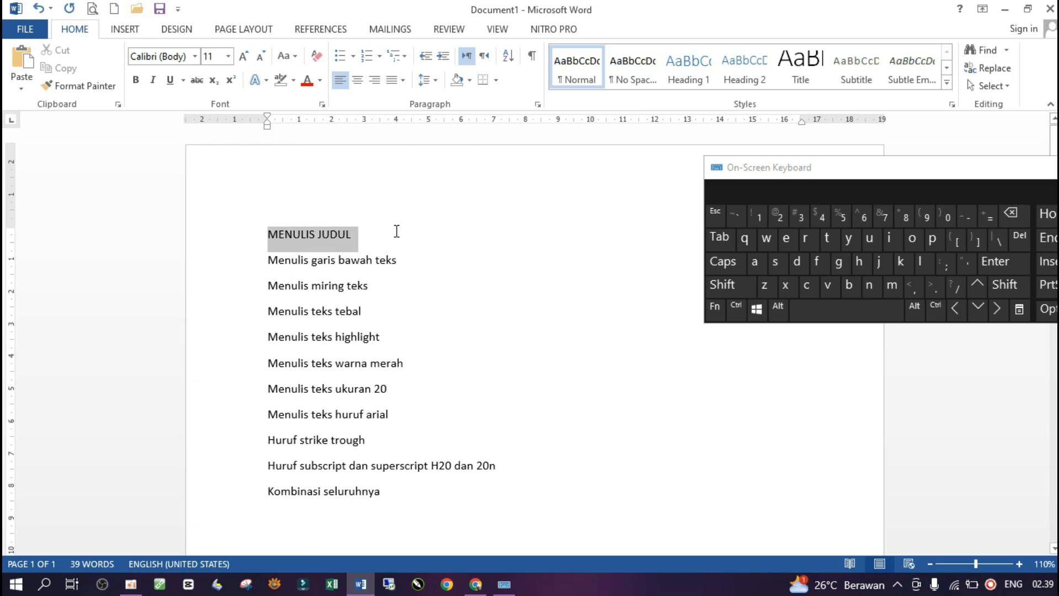
pyautogui.click(357, 80)
pyautogui.moveTo(268, 261); pyautogui.dragTo(396, 260)
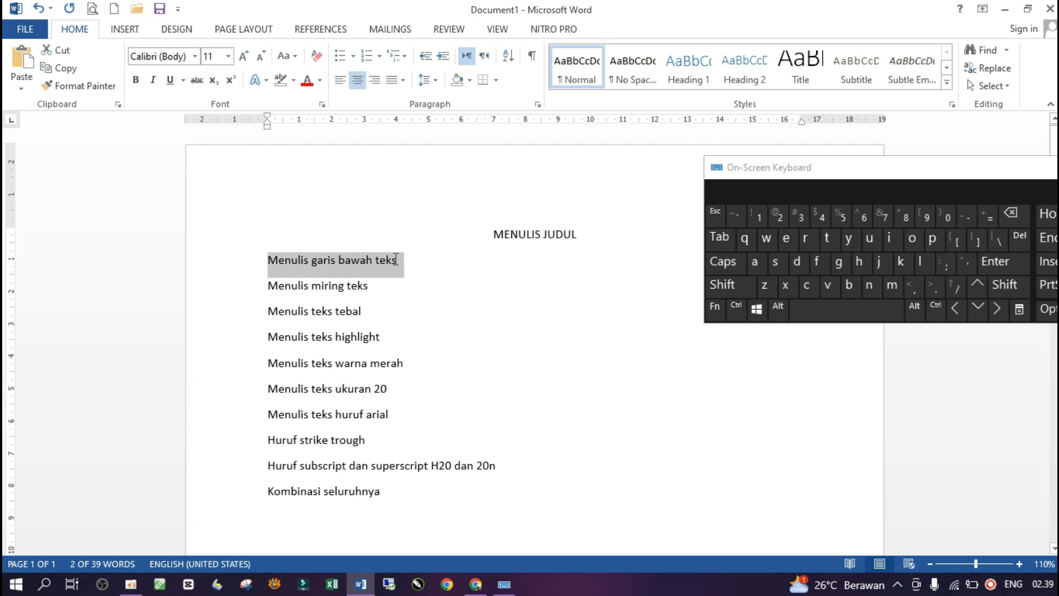
pyautogui.click(170, 80)
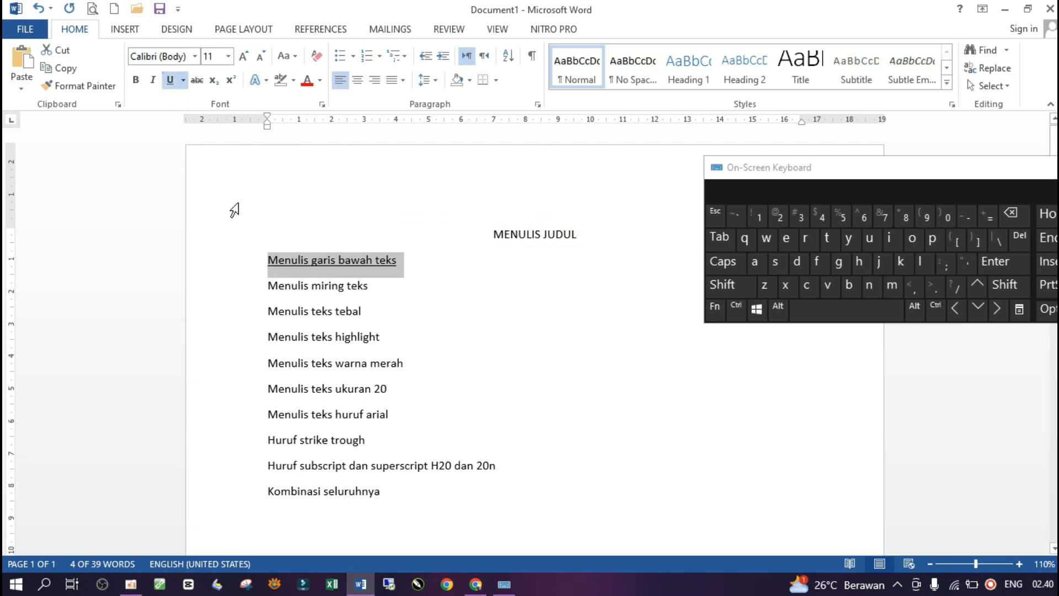
# Step: Italicize the line "Menulis miring teks" and make the line "Menulis teks tebal" bold
pyautogui.moveTo(268, 285); pyautogui.dragTo(421, 287)
pyautogui.click(152, 81)
pyautogui.moveTo(264, 311); pyautogui.dragTo(402, 310)
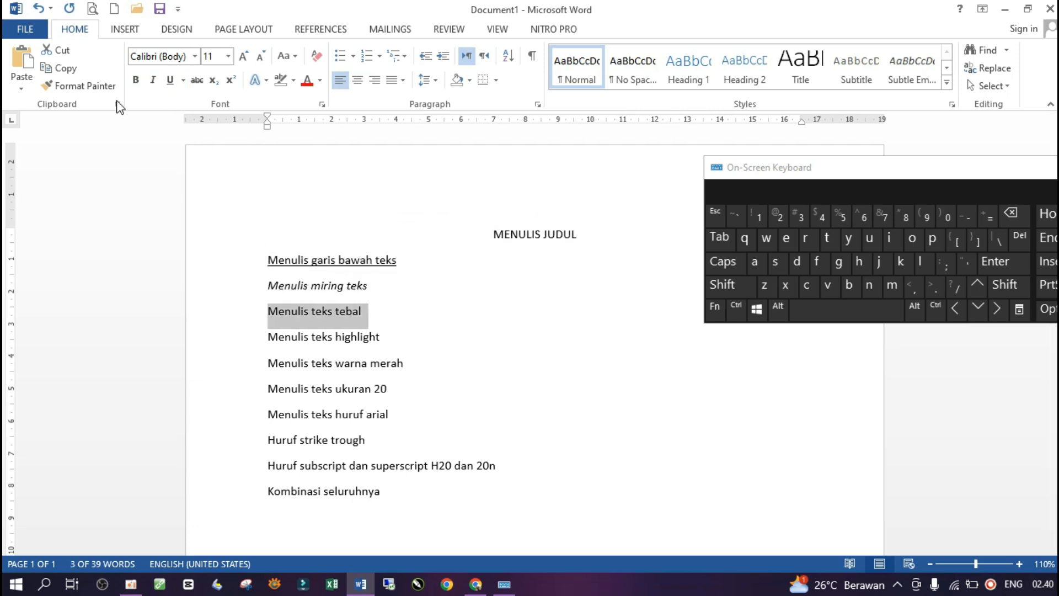
pyautogui.click(137, 81)
# Step: Highlight the line "Menulis teks highlight" in yellow
pyautogui.moveTo(266, 337); pyautogui.dragTo(412, 326)
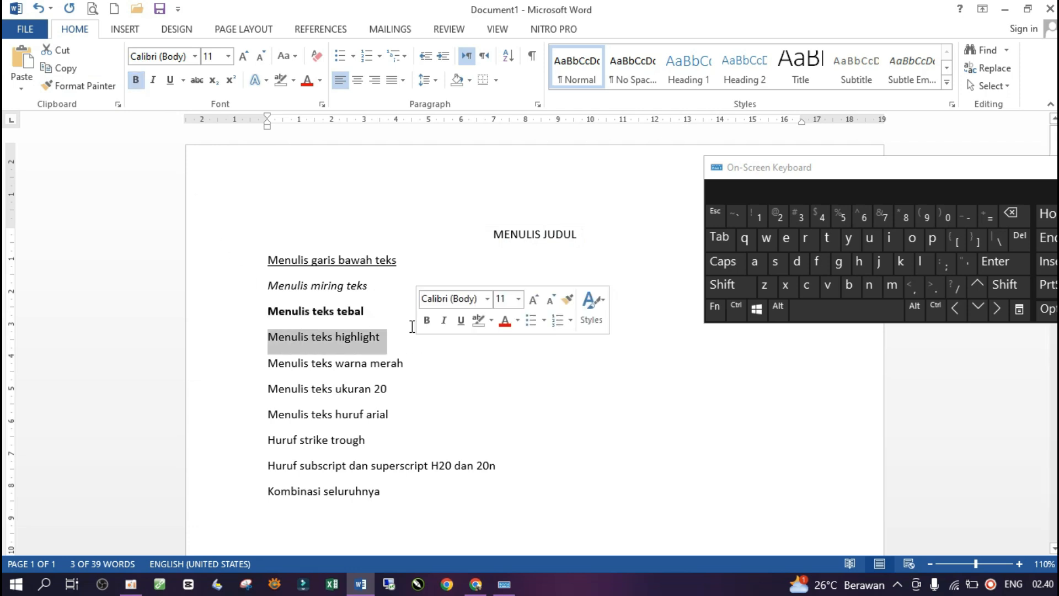
pyautogui.click(293, 80)
pyautogui.click(285, 102)
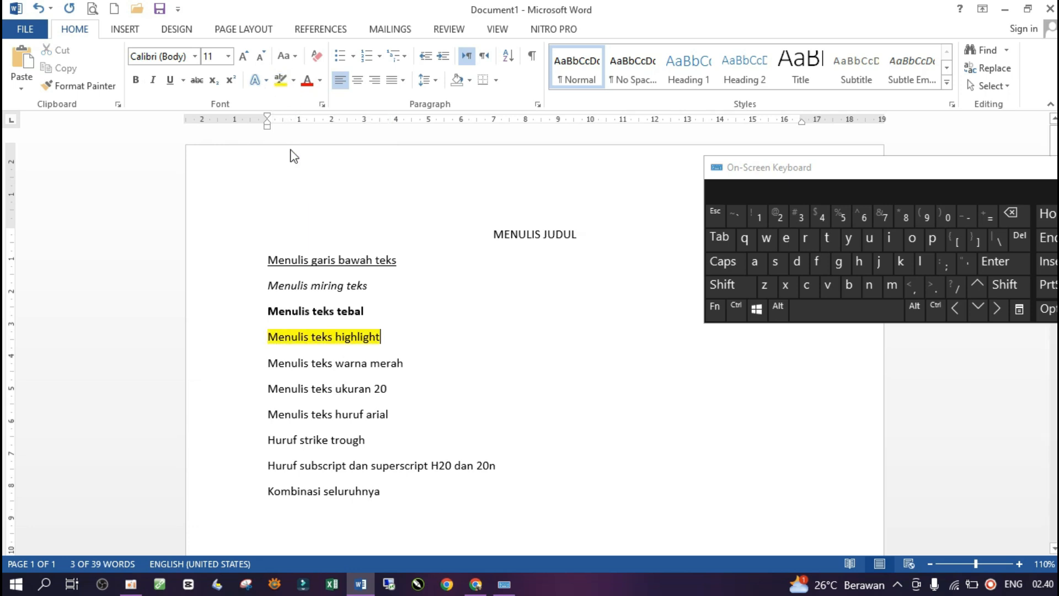
pyautogui.press('Right')
# Step: Set the font color of the line "Menulis teks warna merah" to the standard red
pyautogui.moveTo(266, 368); pyautogui.dragTo(428, 362)
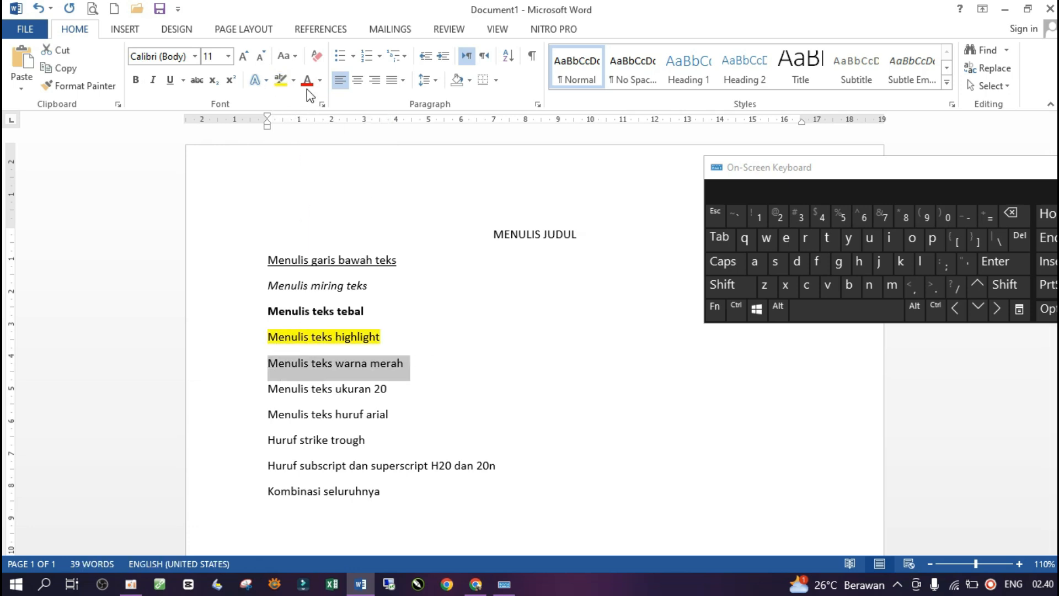
pyautogui.click(320, 80)
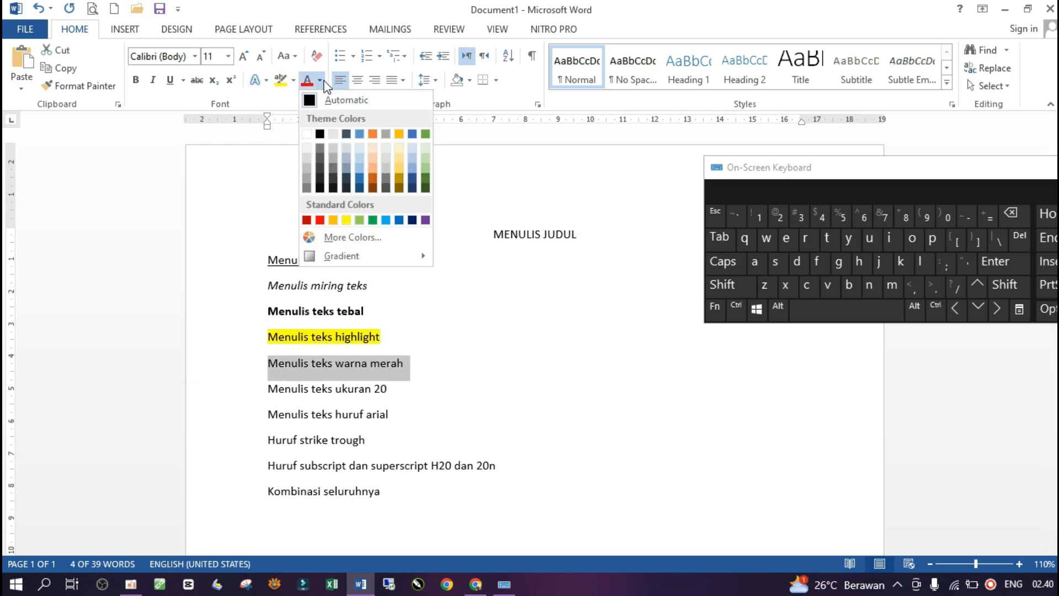
pyautogui.click(320, 220)
# Step: Set the font size of the line "Menulis teks ukuran 20" to 20
pyautogui.moveTo(267, 392); pyautogui.dragTo(407, 393)
pyautogui.click(227, 56)
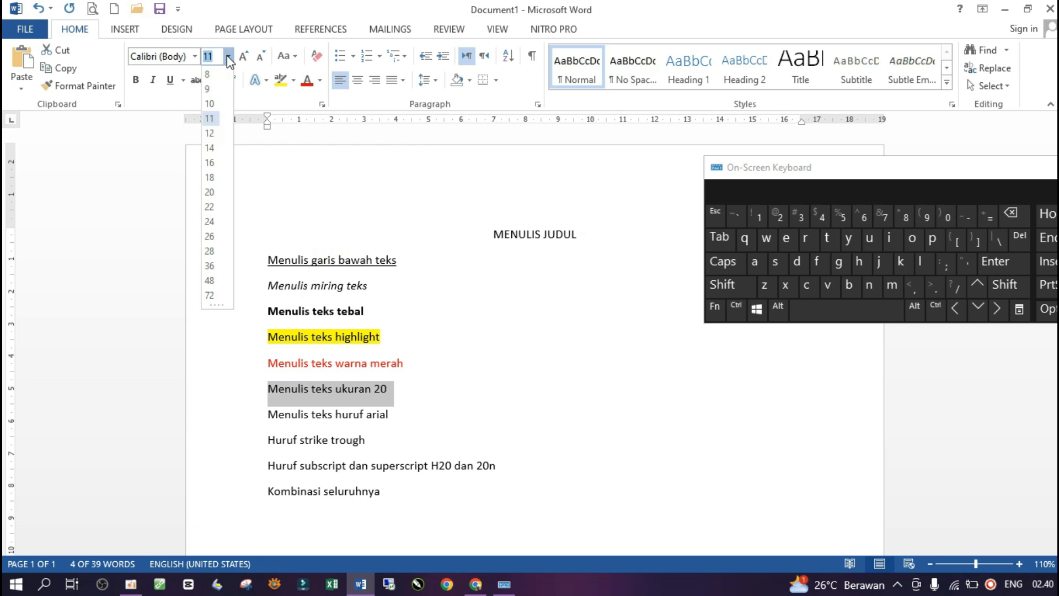
pyautogui.click(211, 192)
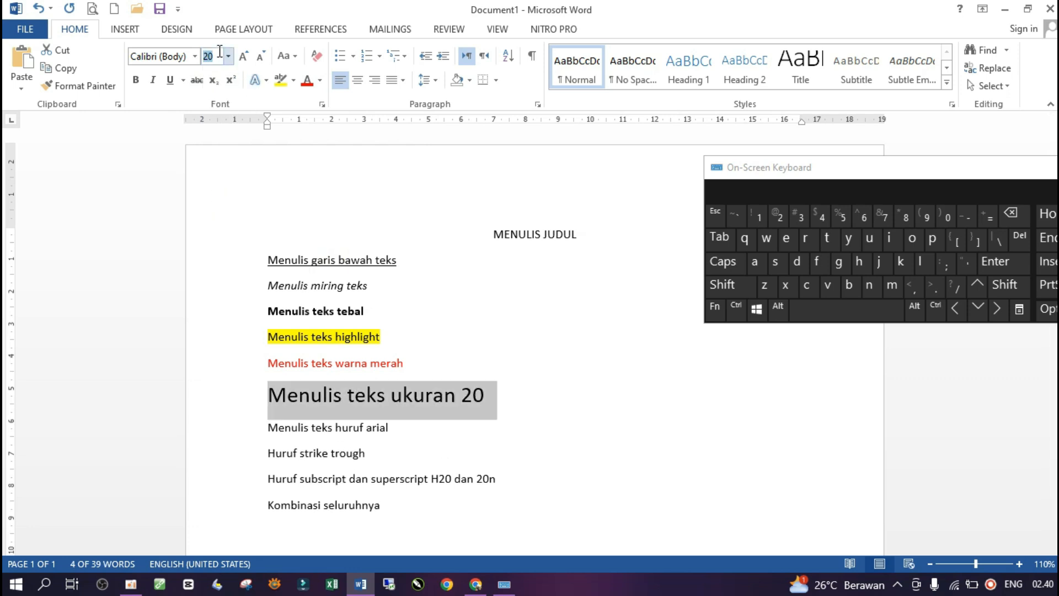
# Step: Try a custom font size of 17 on the line "Menulis teks ukuran 20" and set it back to 20
pyautogui.write('17')
pyautogui.press('Return')
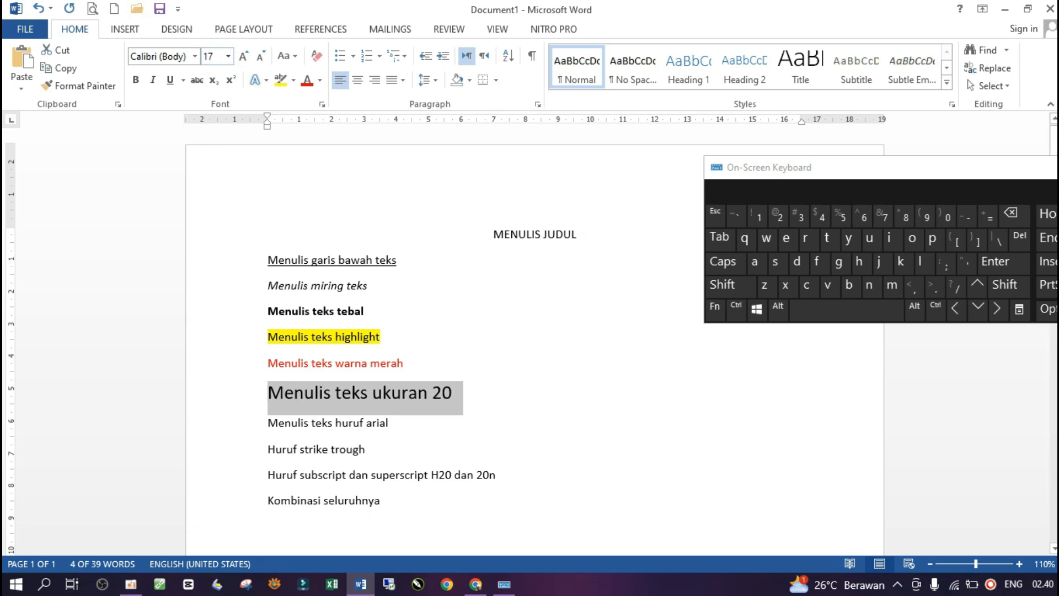
pyautogui.click(228, 56)
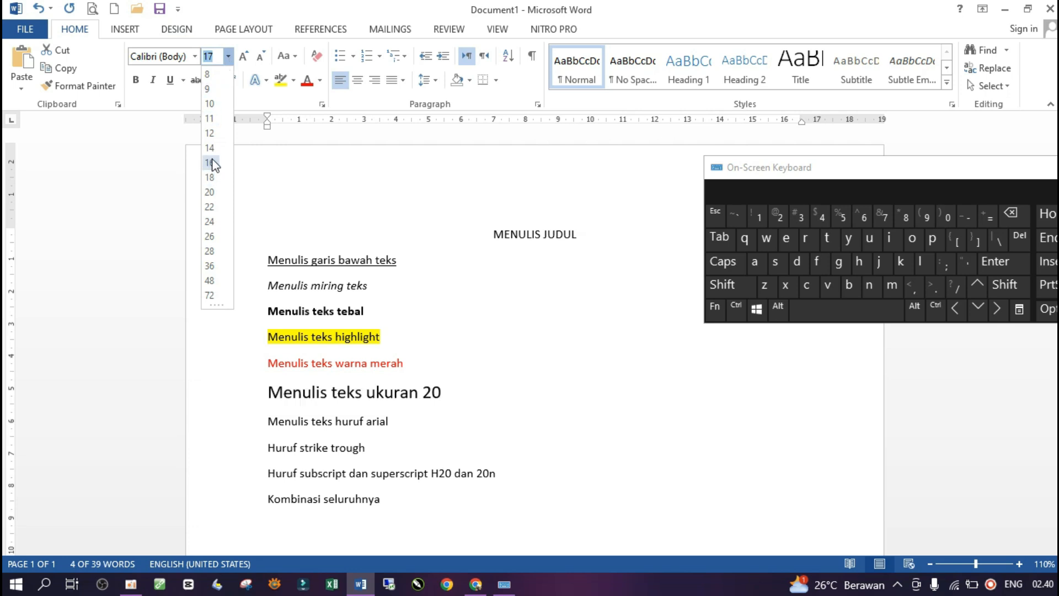
pyautogui.click(211, 192)
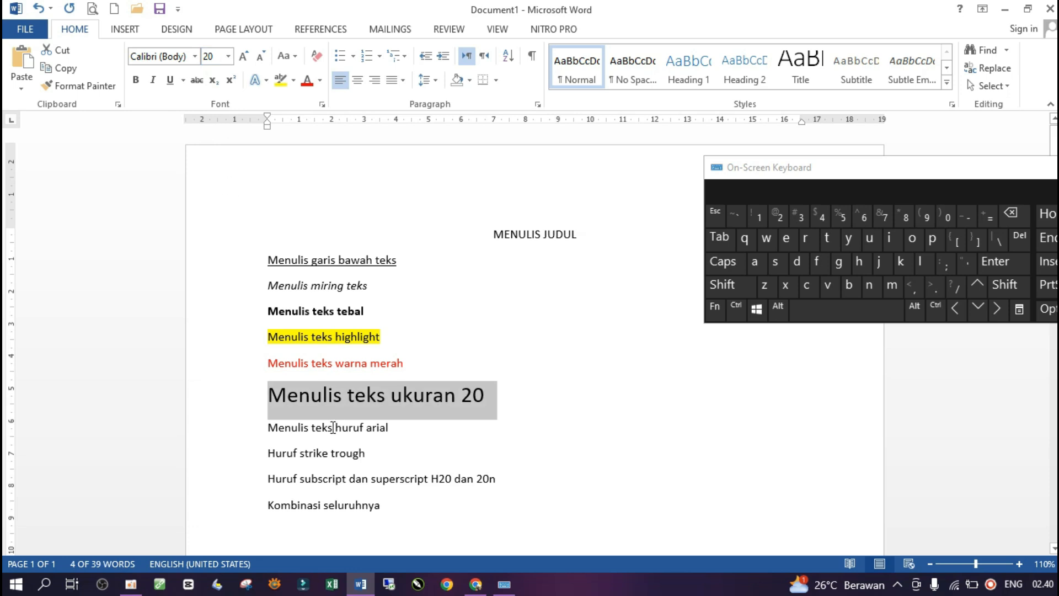
# Step: Set the line "Menulis teks huruf arial" in Arial and apply strikethrough to the line "Huruf strike trough"
pyautogui.moveTo(268, 428); pyautogui.dragTo(395, 427)
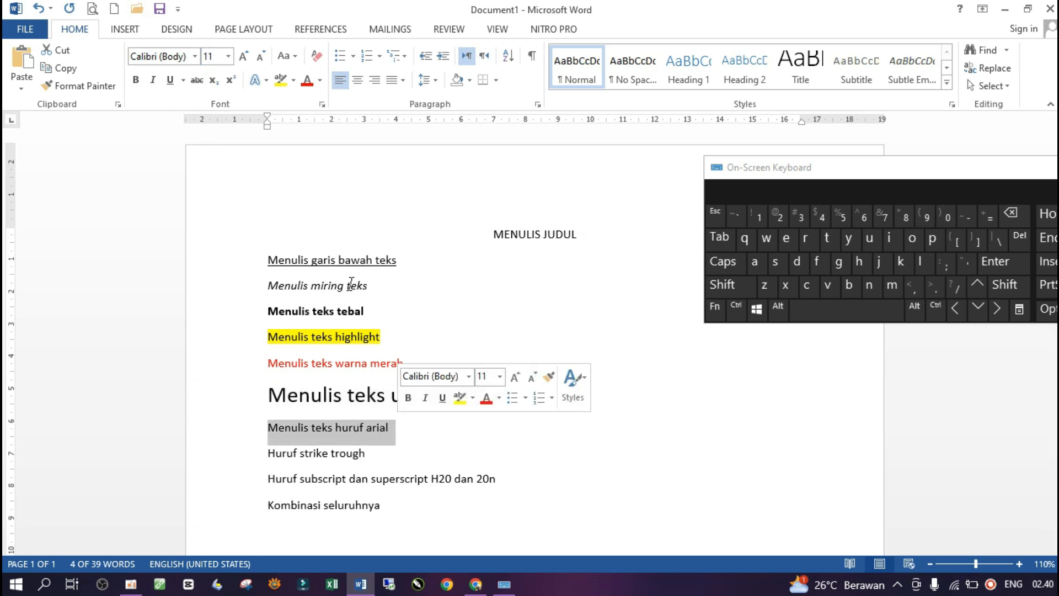
pyautogui.click(194, 56)
pyautogui.click(165, 152)
pyautogui.moveTo(267, 452); pyautogui.dragTo(400, 452)
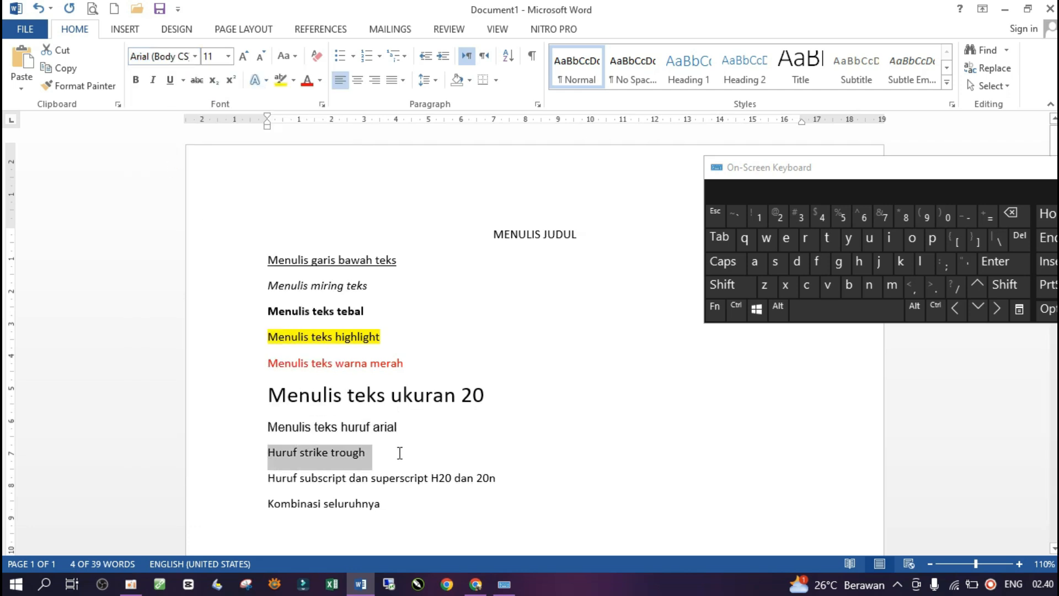
pyautogui.click(197, 80)
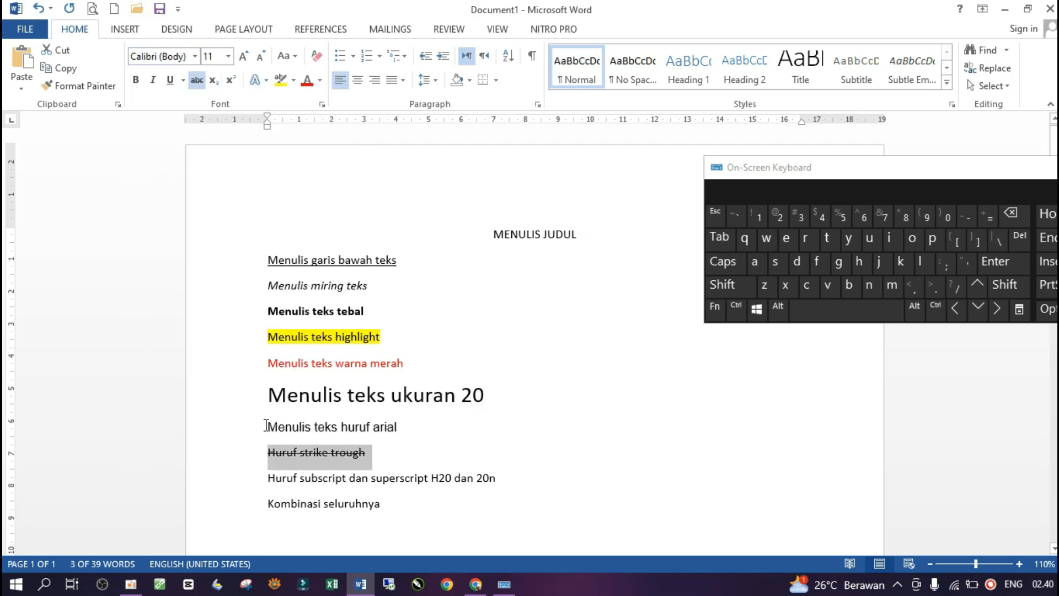
# Step: Make the 2 in "H20" subscript and the n in "20n" superscript
pyautogui.moveTo(439, 478); pyautogui.dragTo(447, 474)
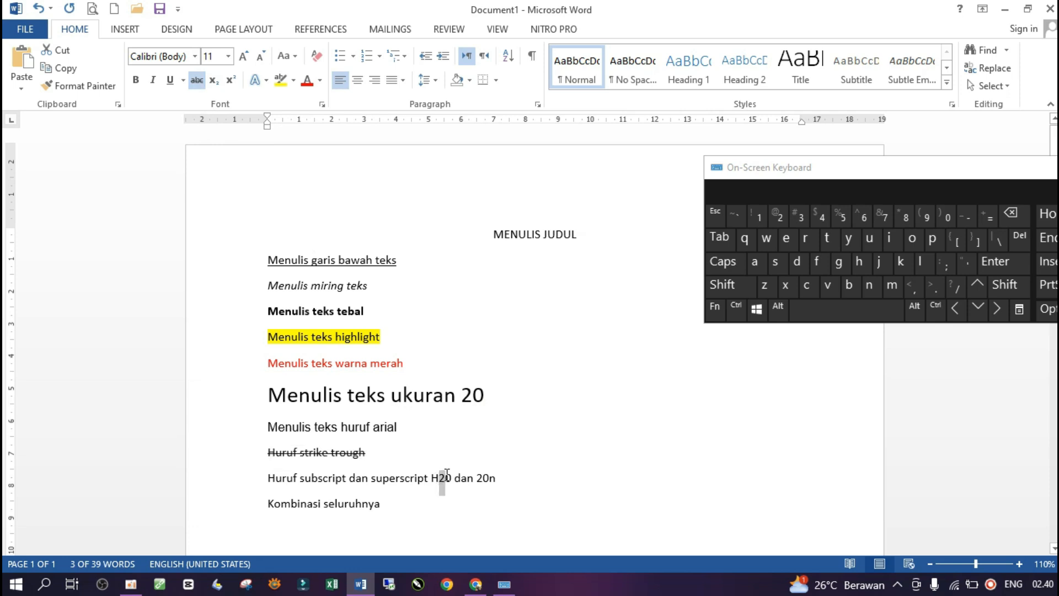
pyautogui.click(216, 80)
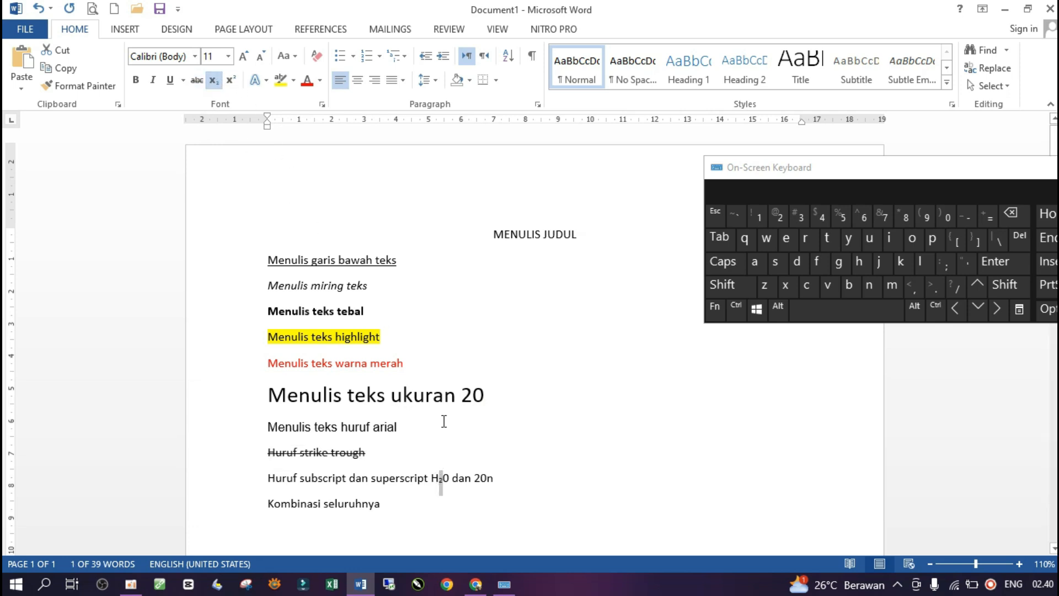
pyautogui.moveTo(495, 478); pyautogui.dragTo(487, 483)
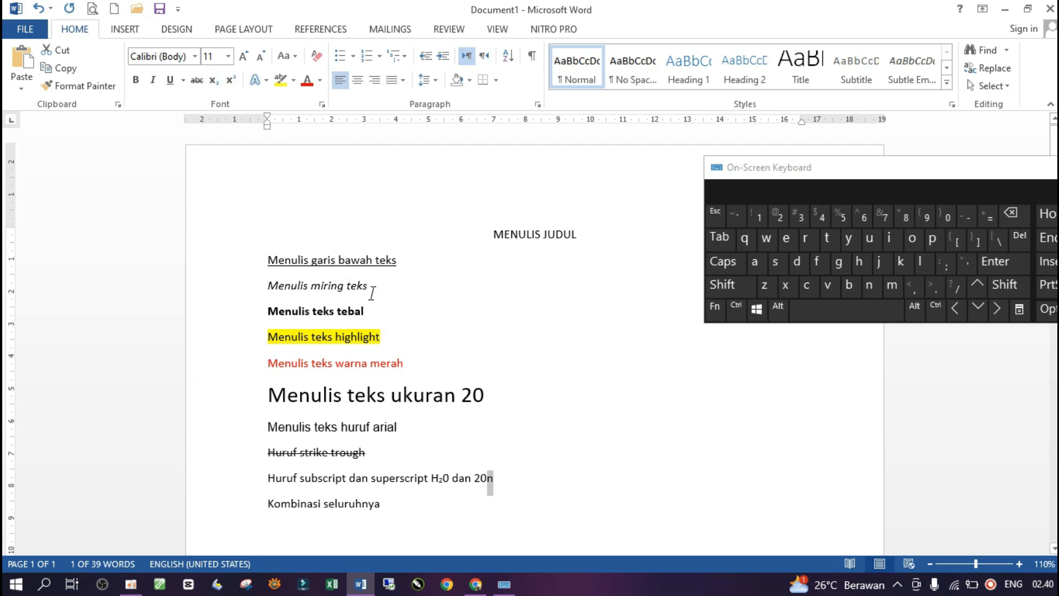
pyautogui.click(231, 80)
# Step: Center the line "Kombinasi seluruhnya" and make it bold, italic and underlined
pyautogui.moveTo(269, 504); pyautogui.dragTo(392, 509)
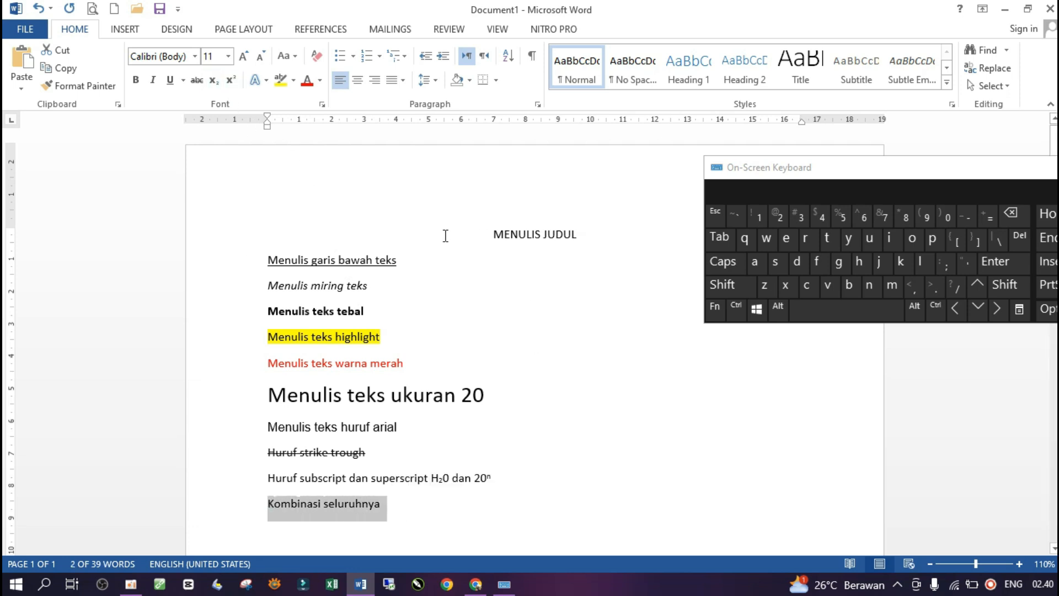
pyautogui.click(357, 80)
pyautogui.click(171, 80)
pyautogui.click(152, 81)
pyautogui.click(137, 83)
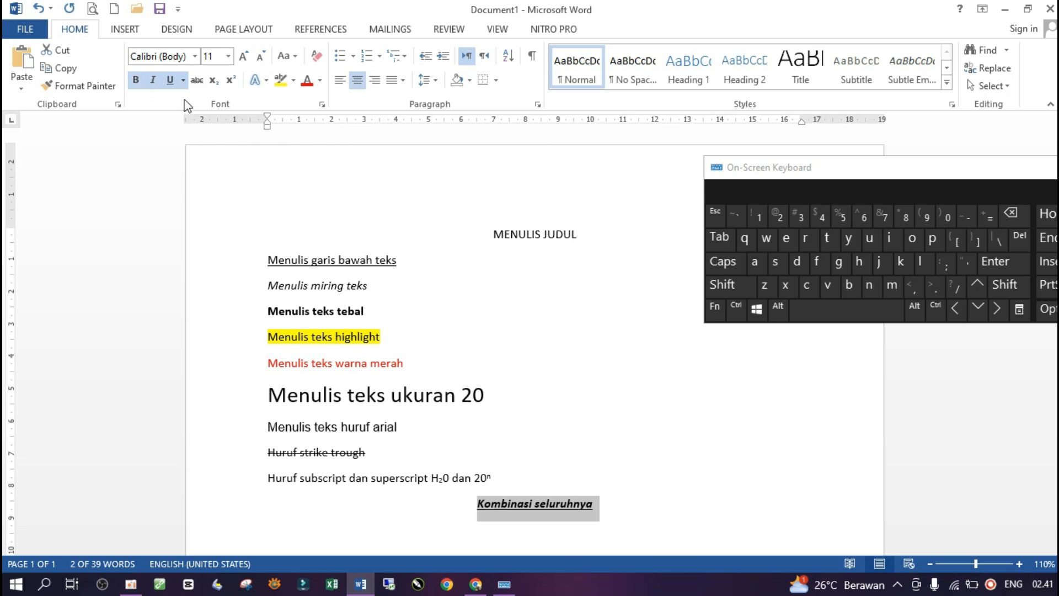
# Step: Color the line "Kombinasi seluruhnya" red and set it in Arial at size 20
pyautogui.click(307, 81)
pyautogui.click(229, 56)
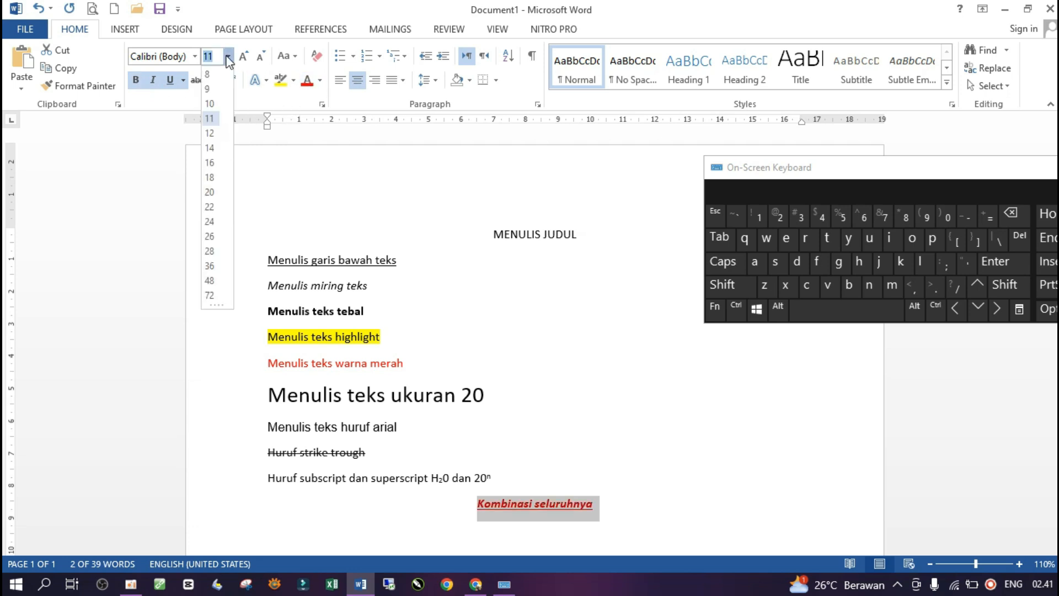
pyautogui.click(209, 196)
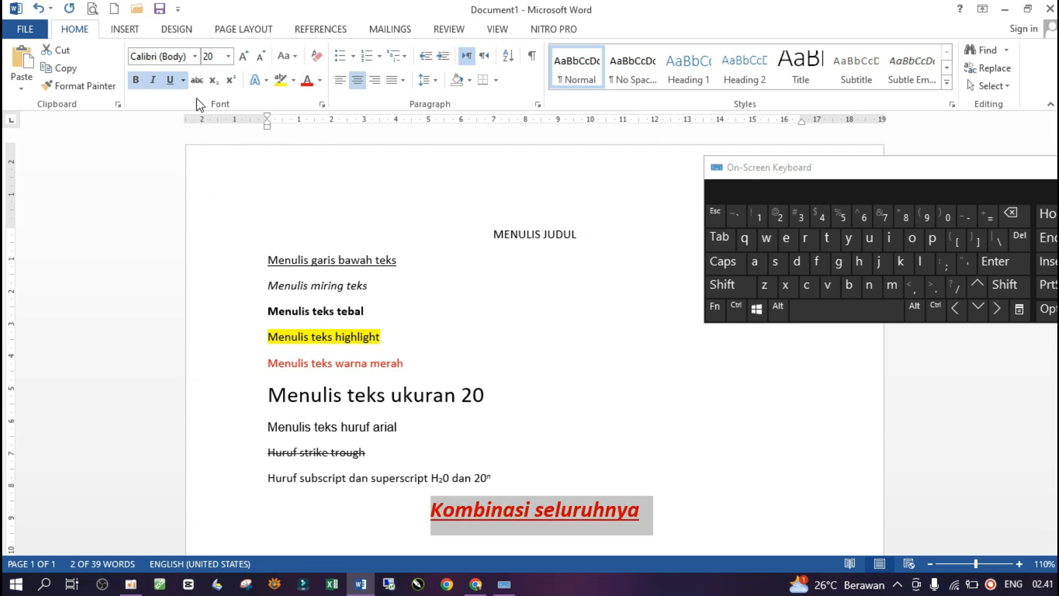
pyautogui.click(195, 56)
pyautogui.click(171, 151)
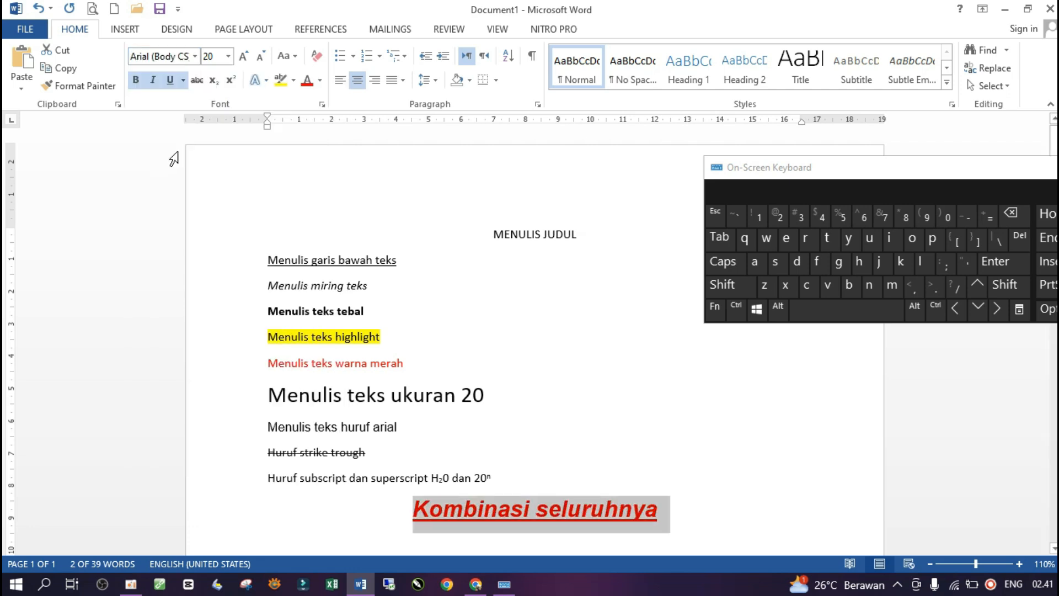
pyautogui.click(195, 56)
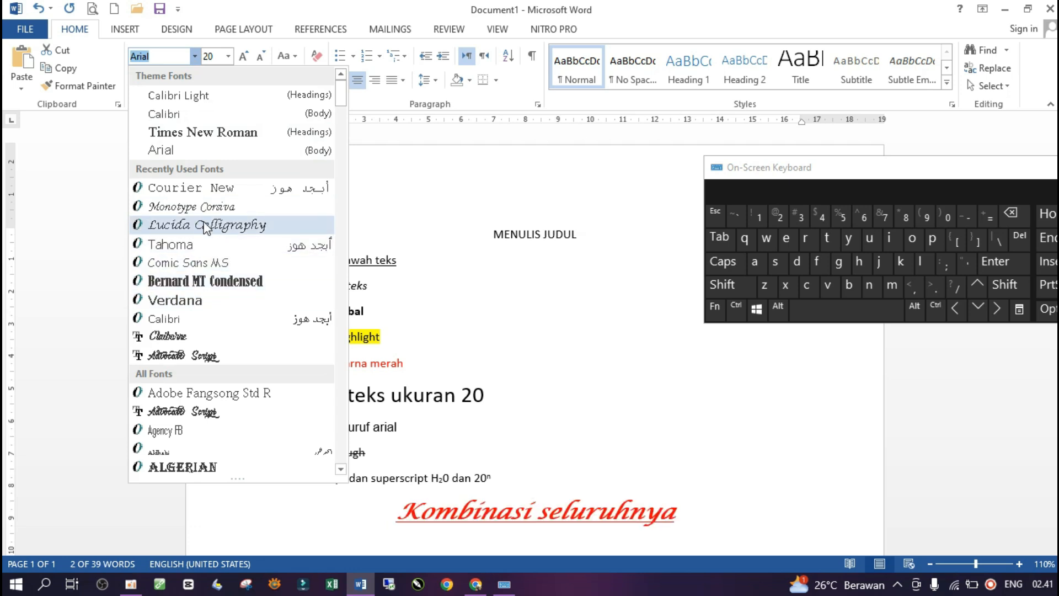
pyautogui.click(196, 57)
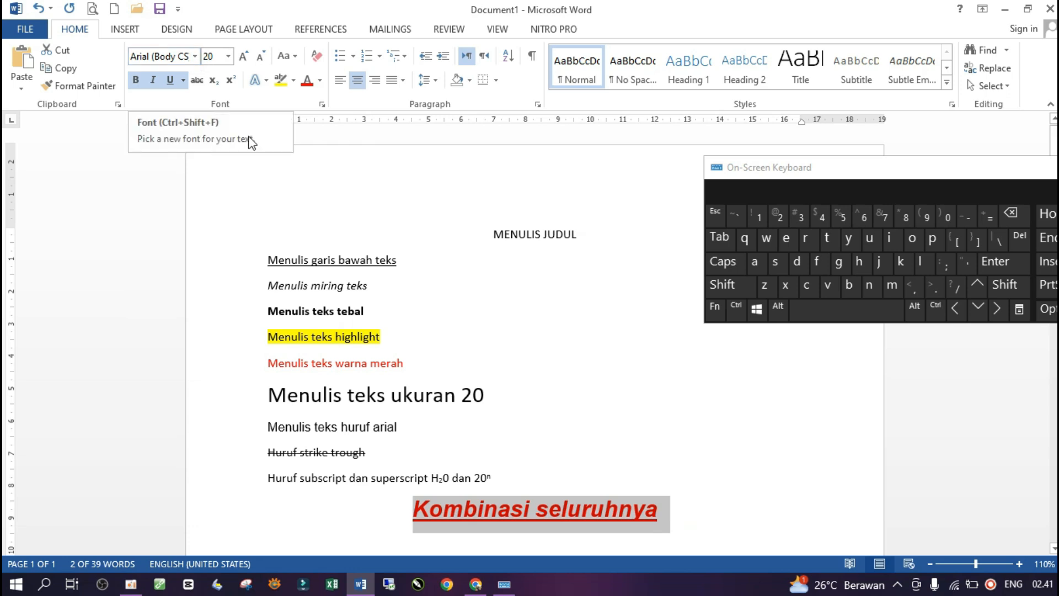
# Step: Apply strikethrough and a yellow highlight to the line "Kombinasi seluruhnya"
pyautogui.click(198, 81)
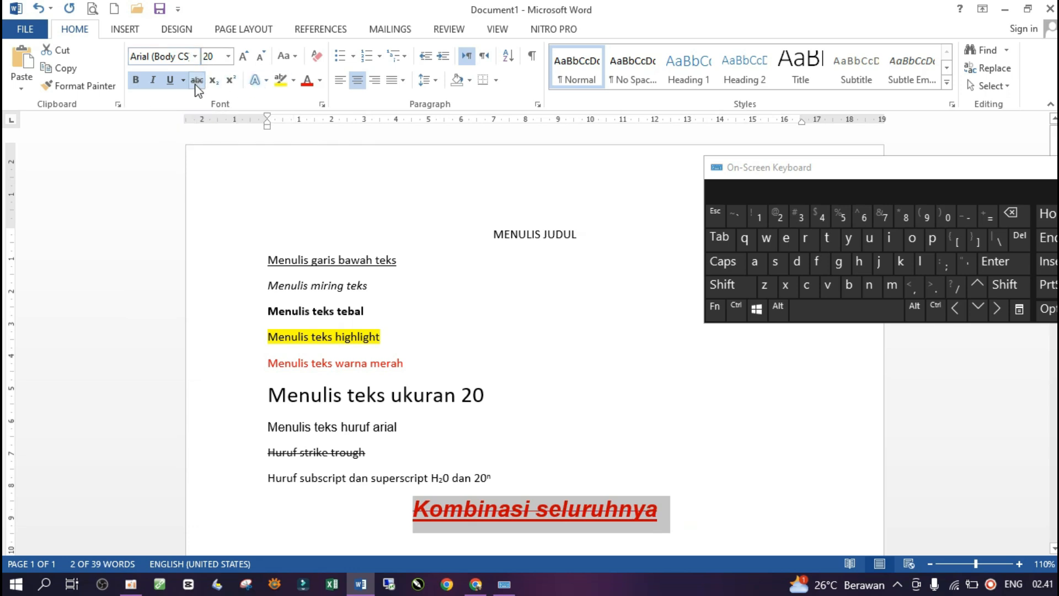
pyautogui.click(293, 81)
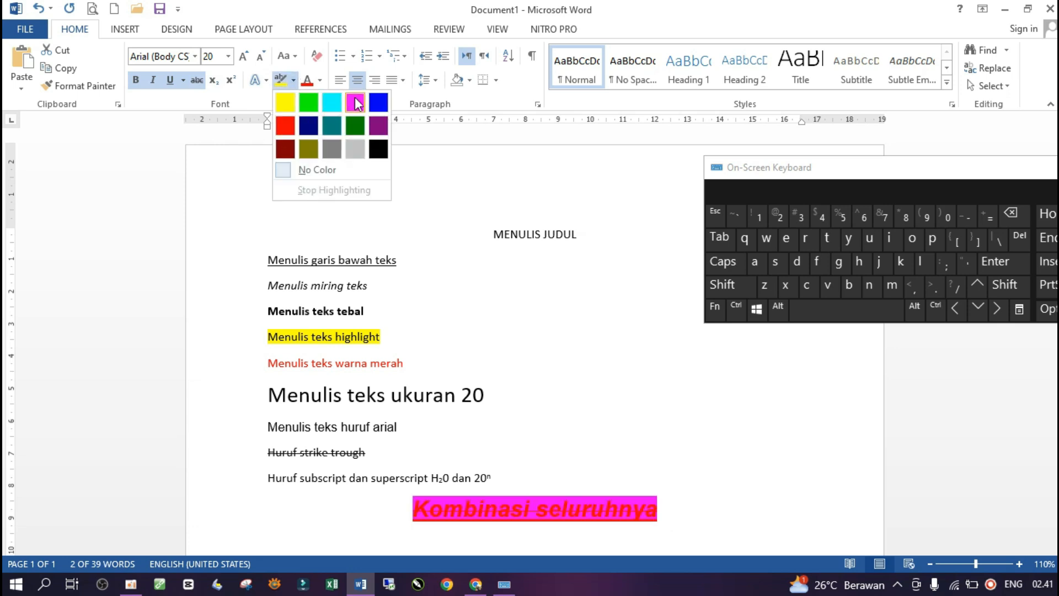
pyautogui.click(286, 98)
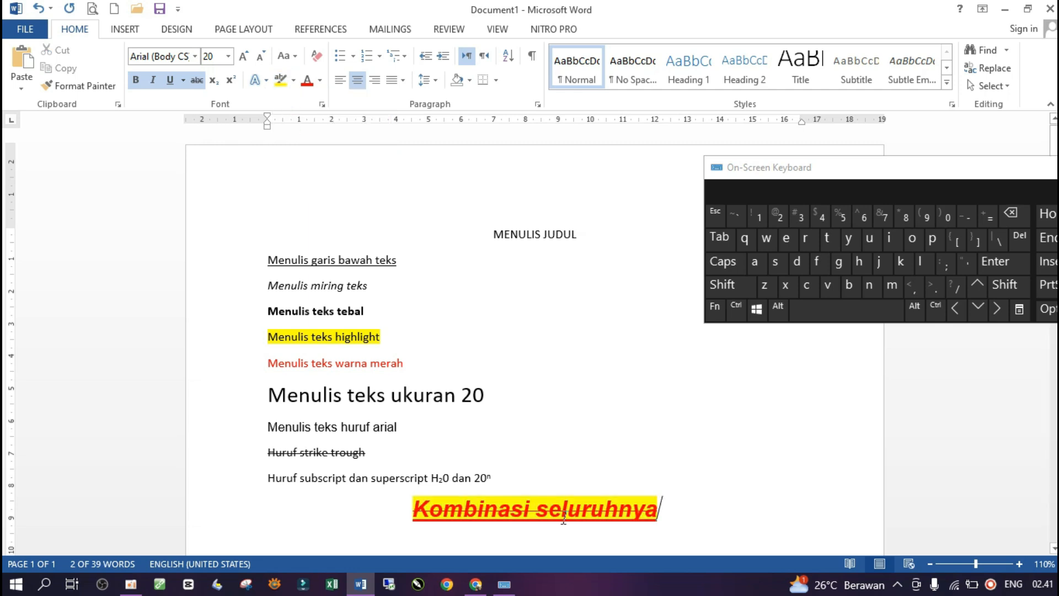
pyautogui.click(675, 279)
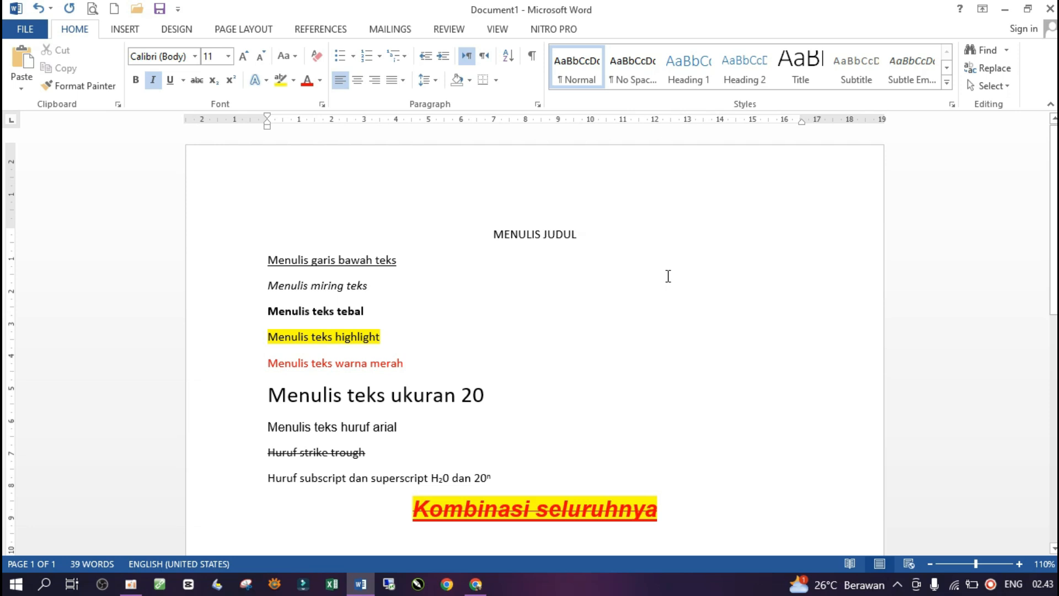
# Step: Save the document in the Documents folder as "praktik 2 LKP SCTC" and save it once more under that name
pyautogui.click(35, 30)
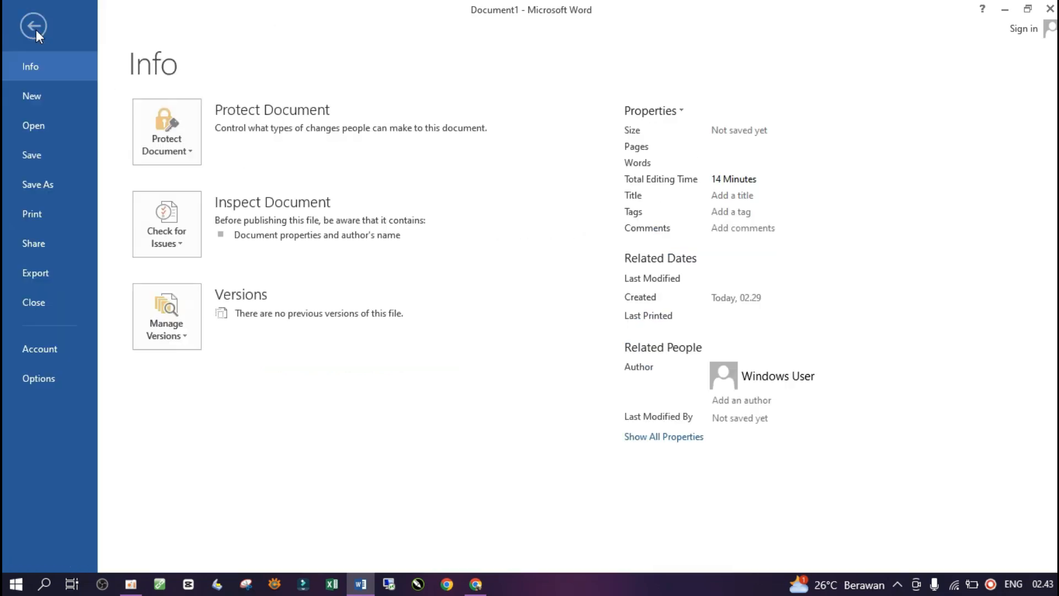
pyautogui.click(35, 157)
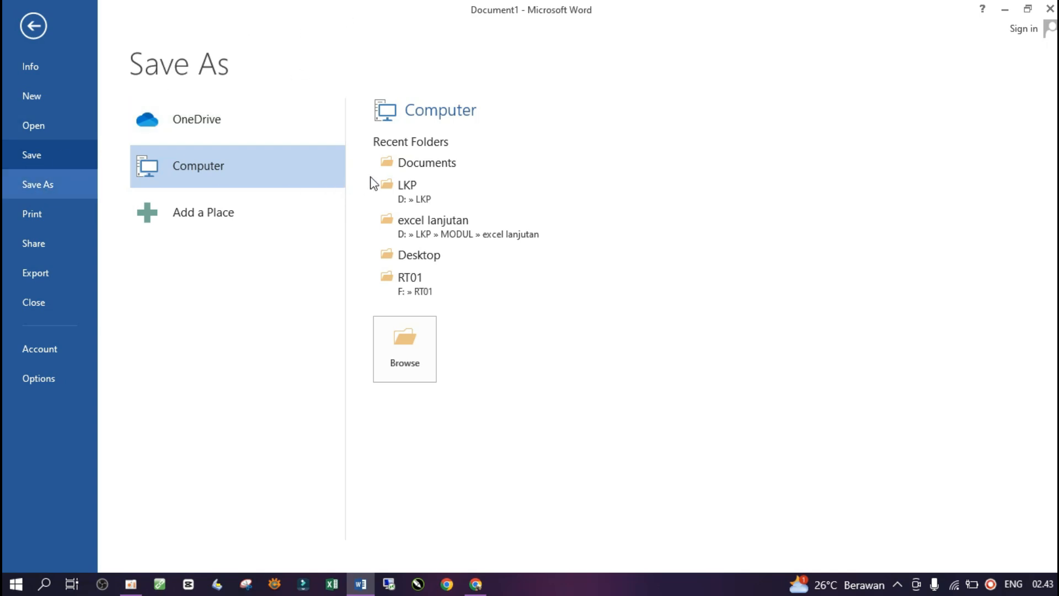
pyautogui.click(419, 166)
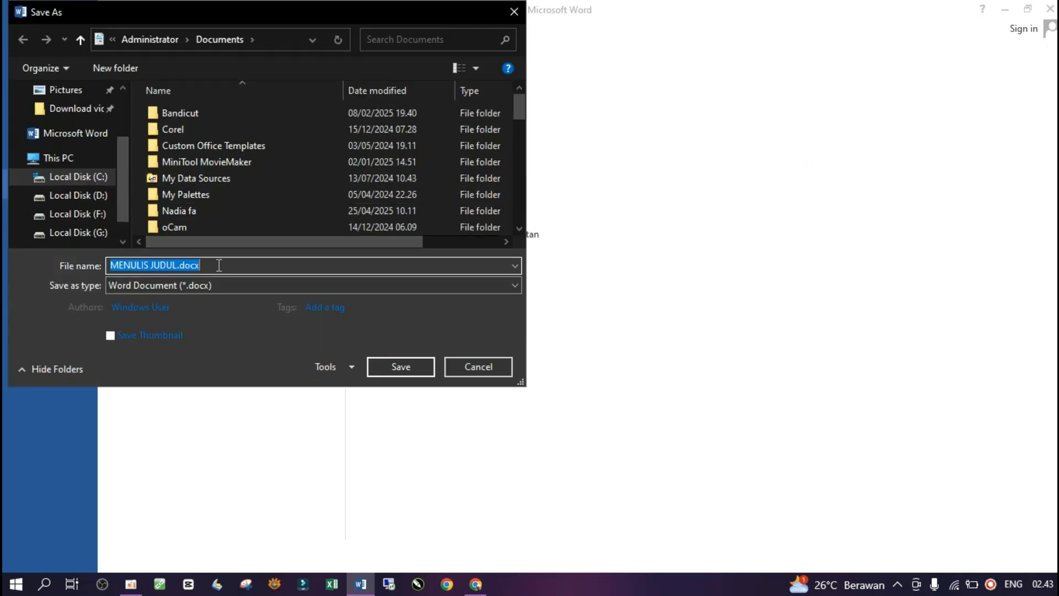
pyautogui.write('praktik ')
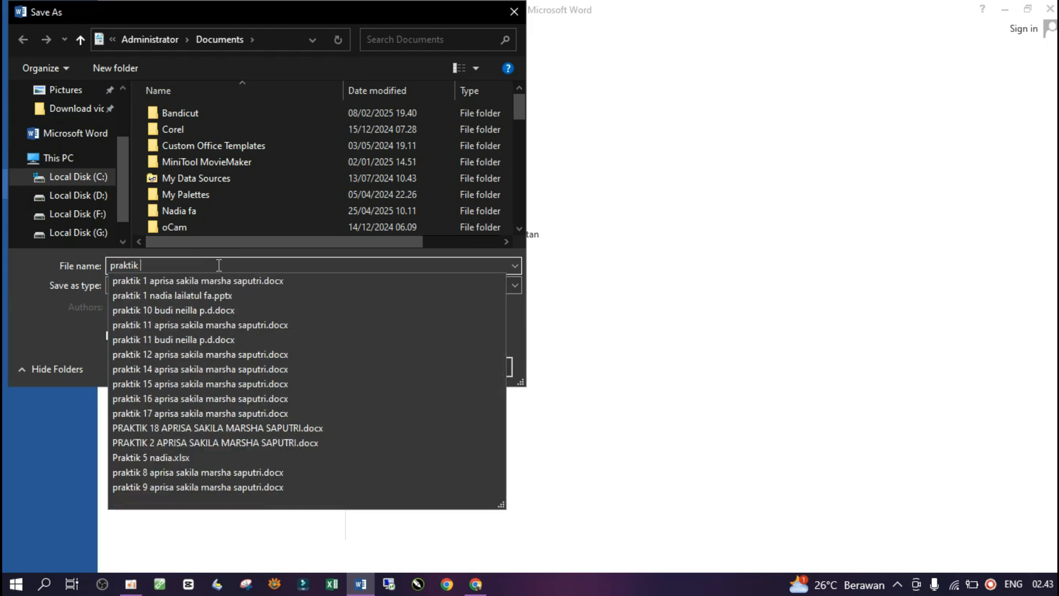
pyautogui.write('2')
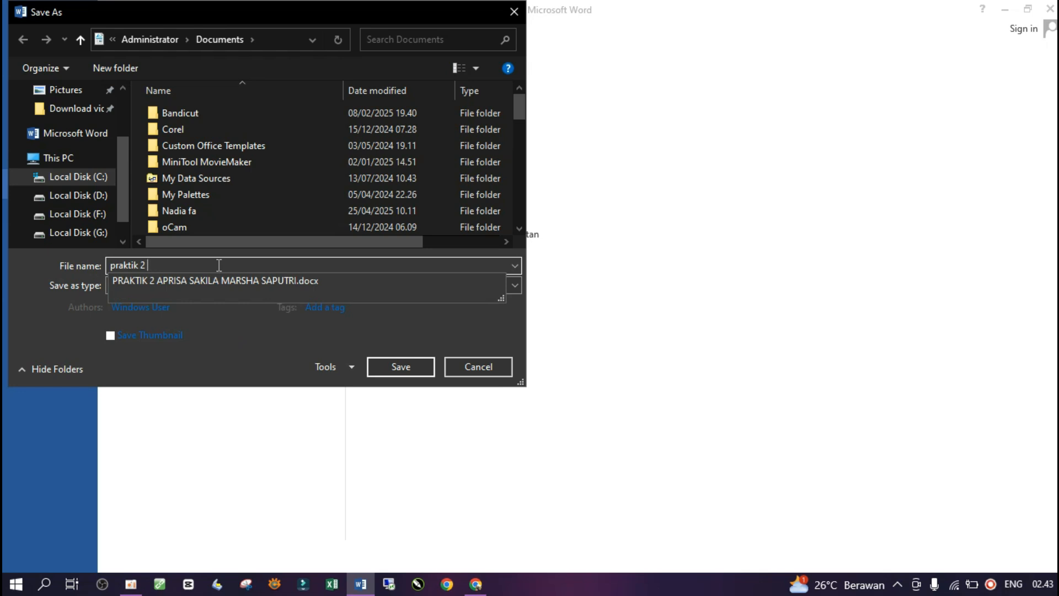
pyautogui.write('LKP SCTC')
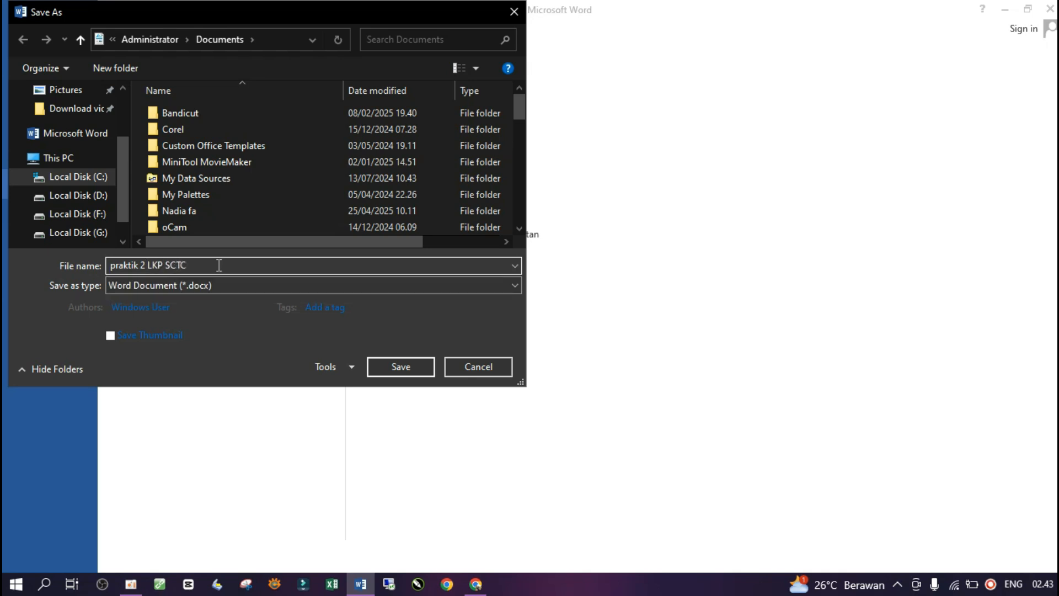
pyautogui.click(399, 365)
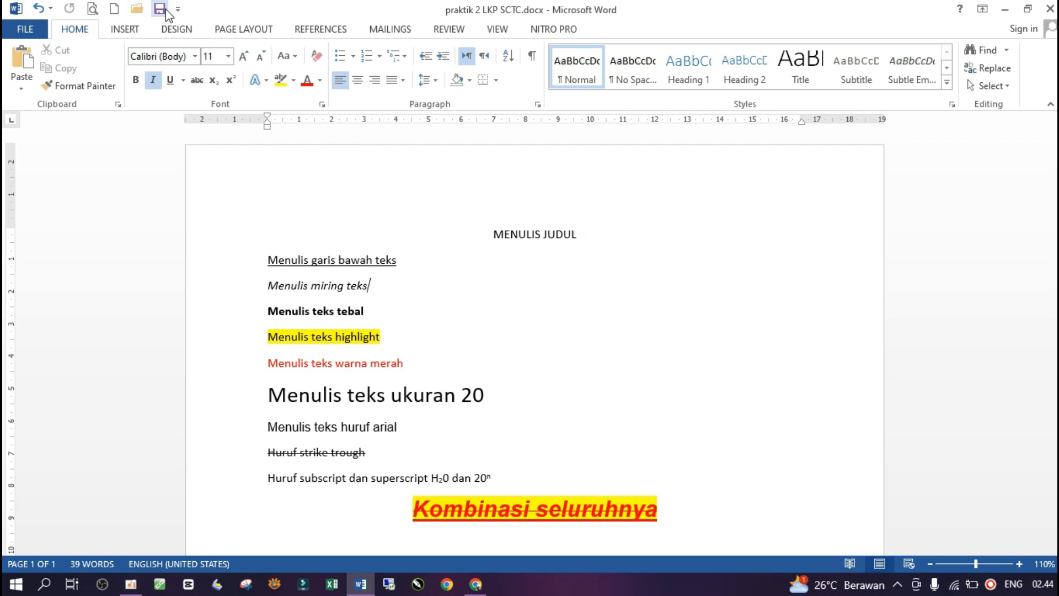
pyautogui.click(26, 30)
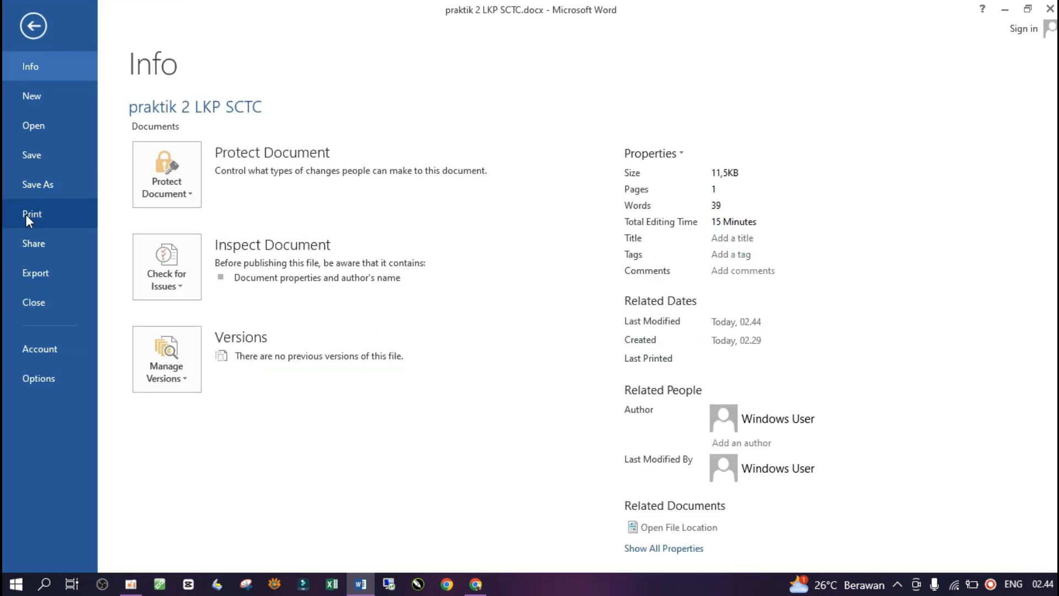
pyautogui.click(41, 155)
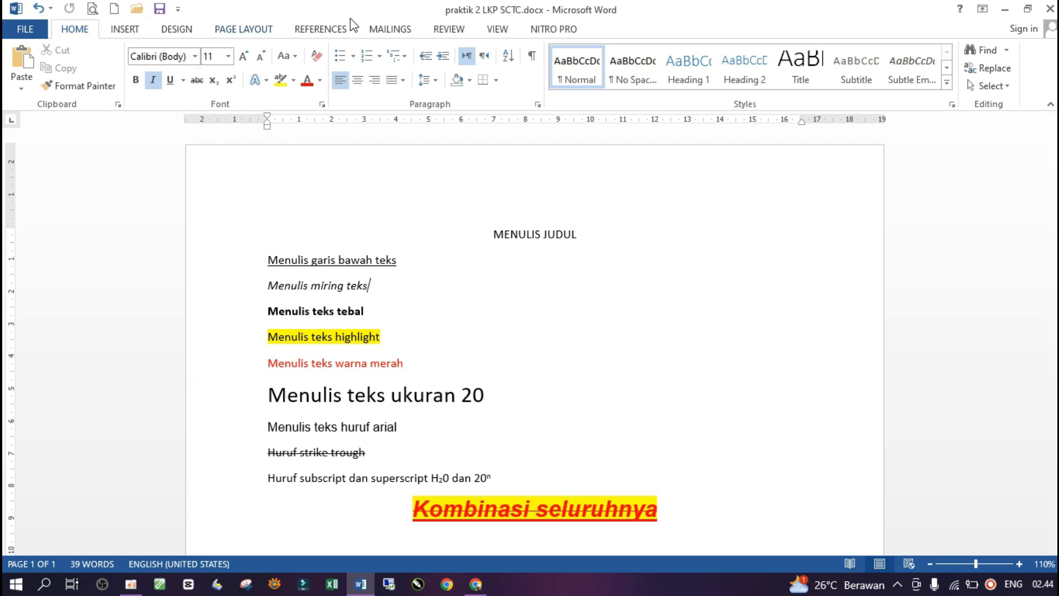
# Step: Use Save As to store the document in Documents again, keeping the file name "praktik 2 LKP SCTC.docx"
pyautogui.click(25, 30)
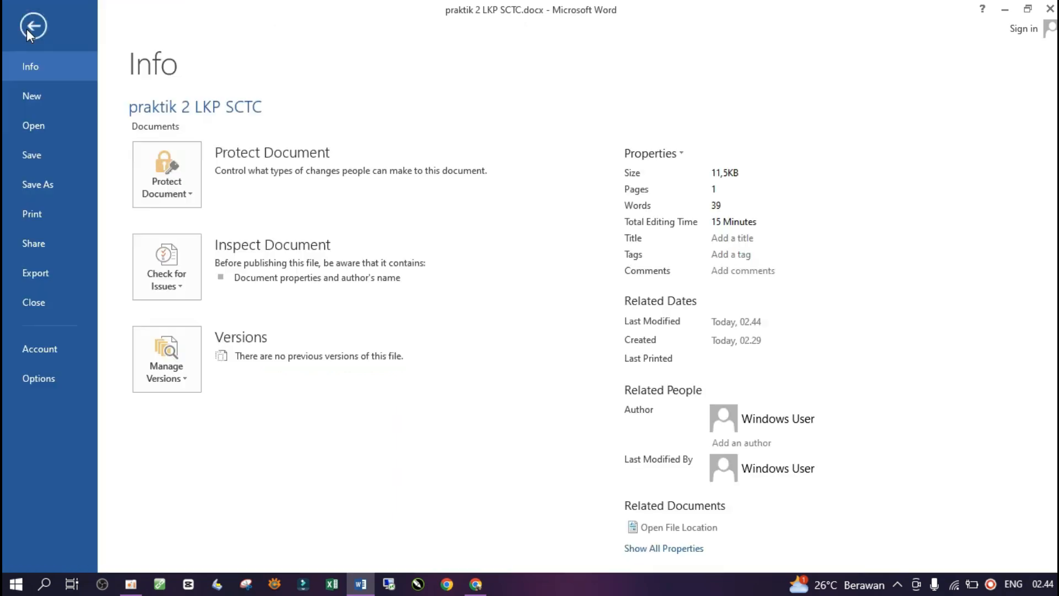
pyautogui.click(34, 185)
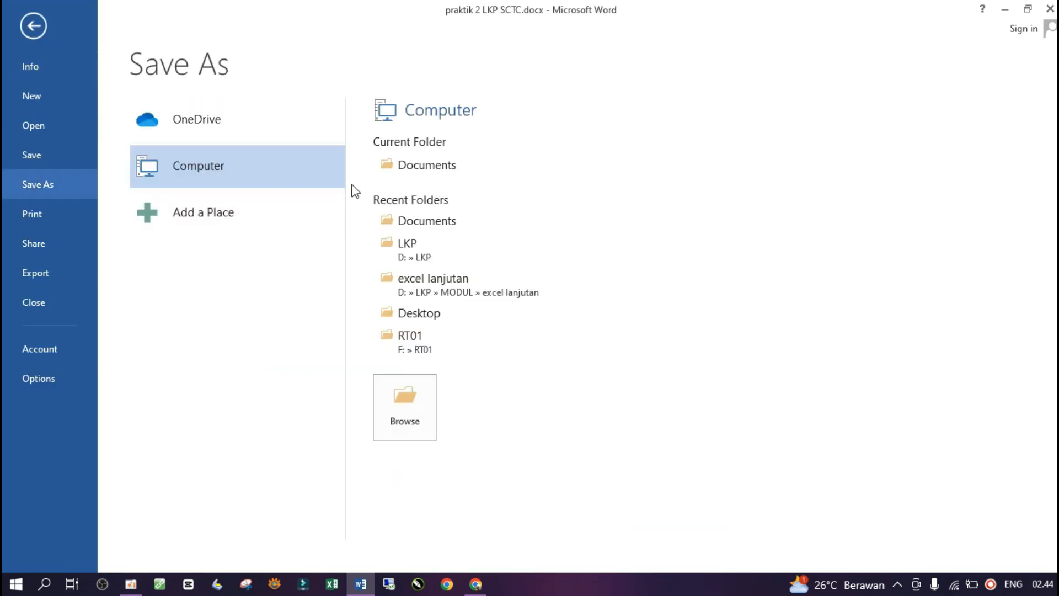
pyautogui.click(404, 168)
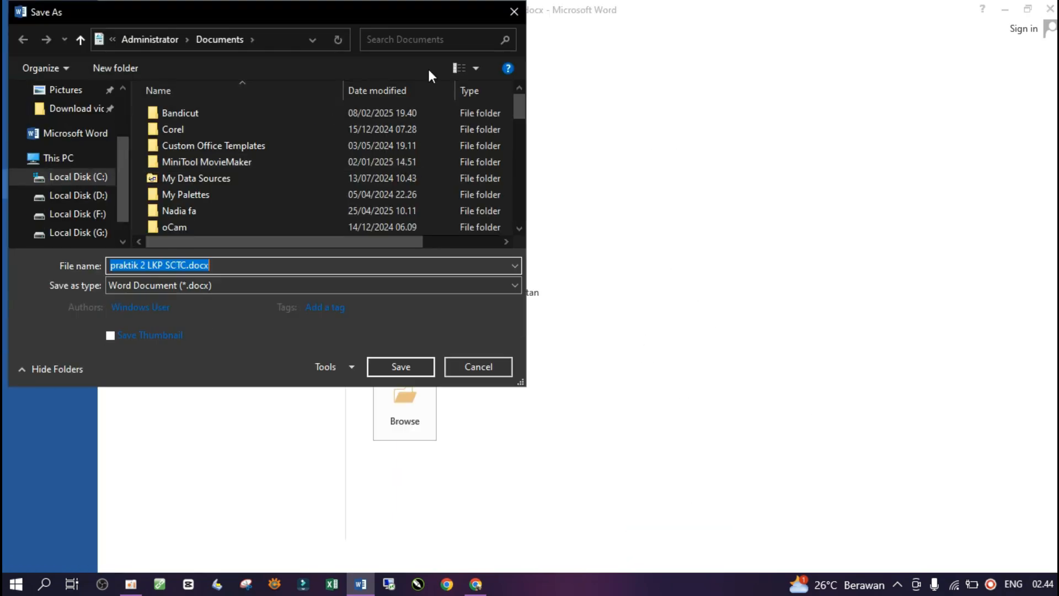
pyautogui.moveTo(401, 12); pyautogui.dragTo(630, 109)
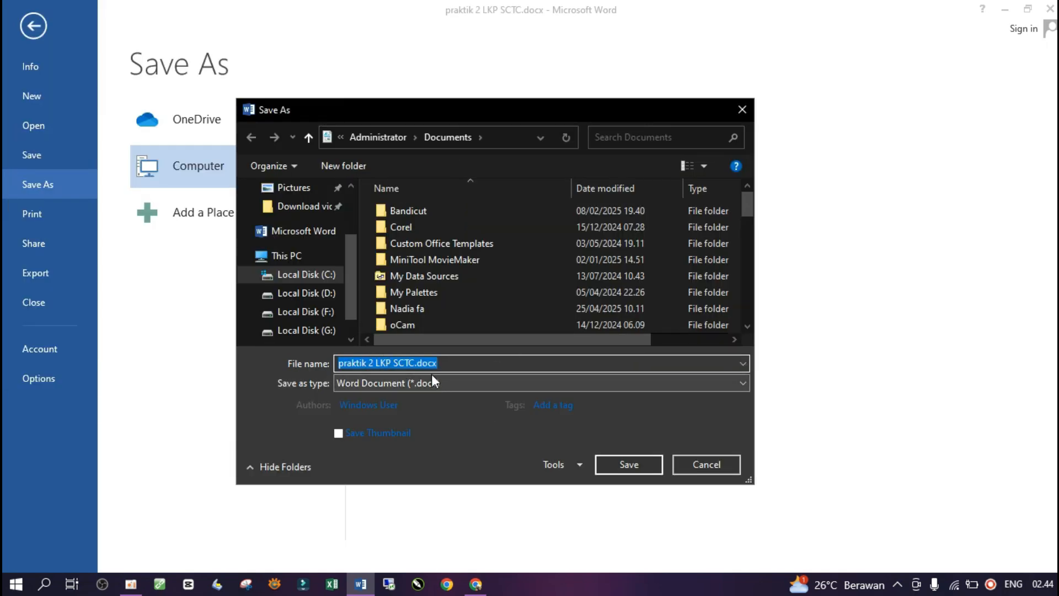
pyautogui.click(447, 365)
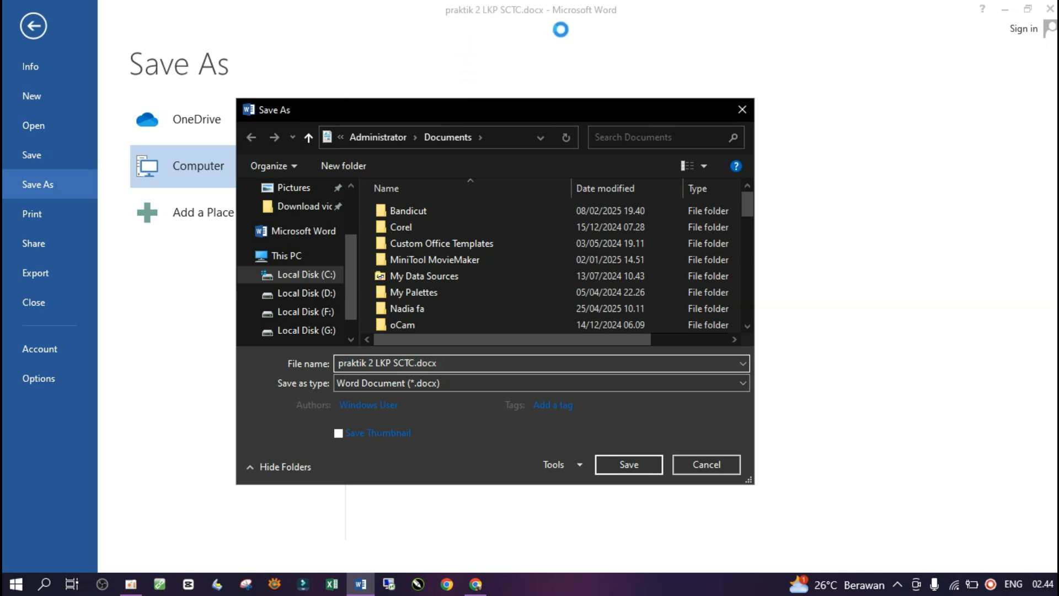
pyautogui.click(637, 465)
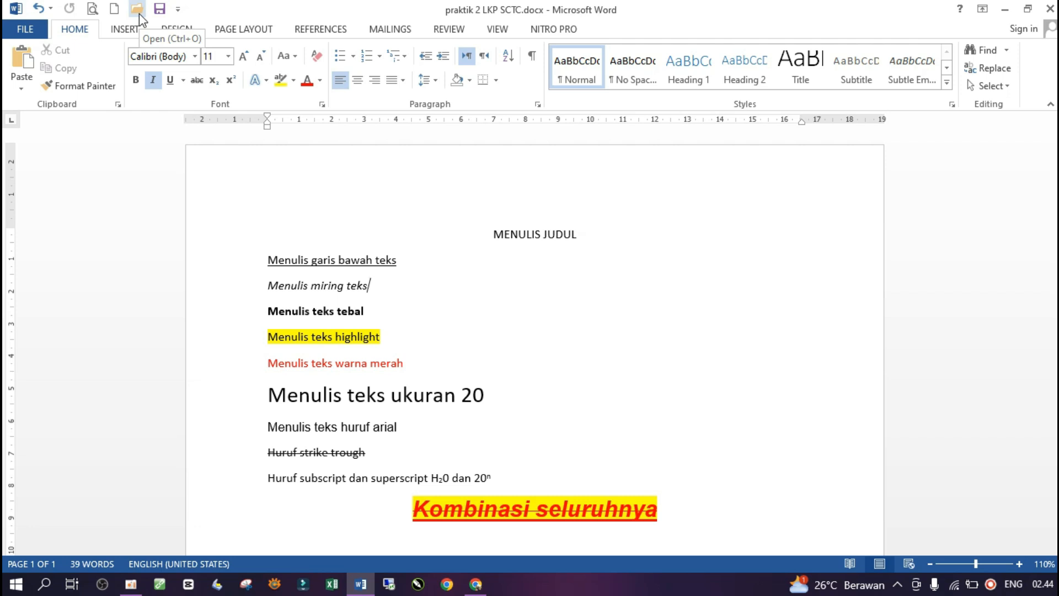
pyautogui.click(20, 27)
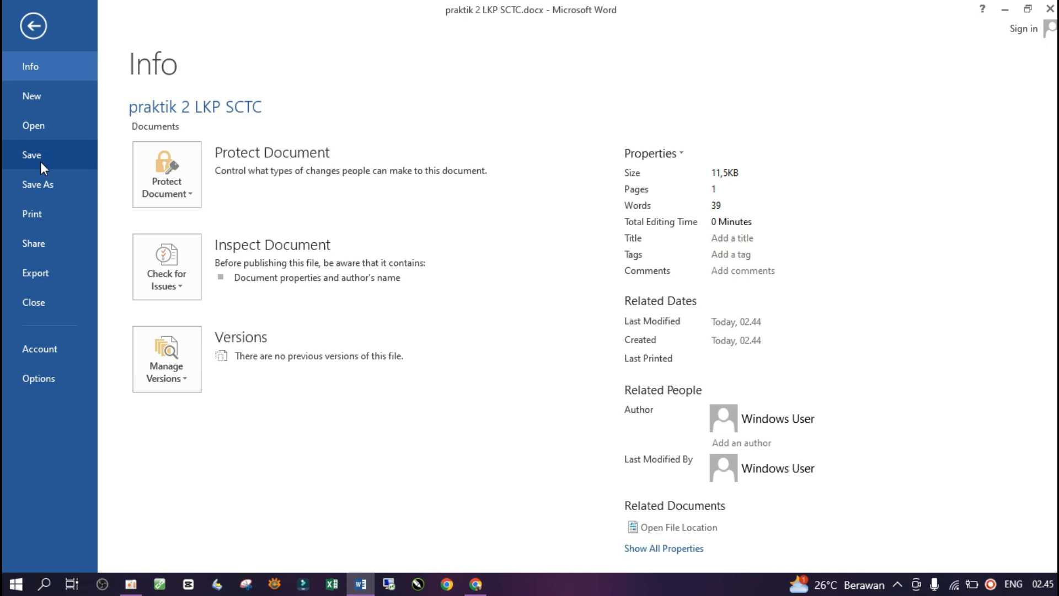
pyautogui.click(26, 21)
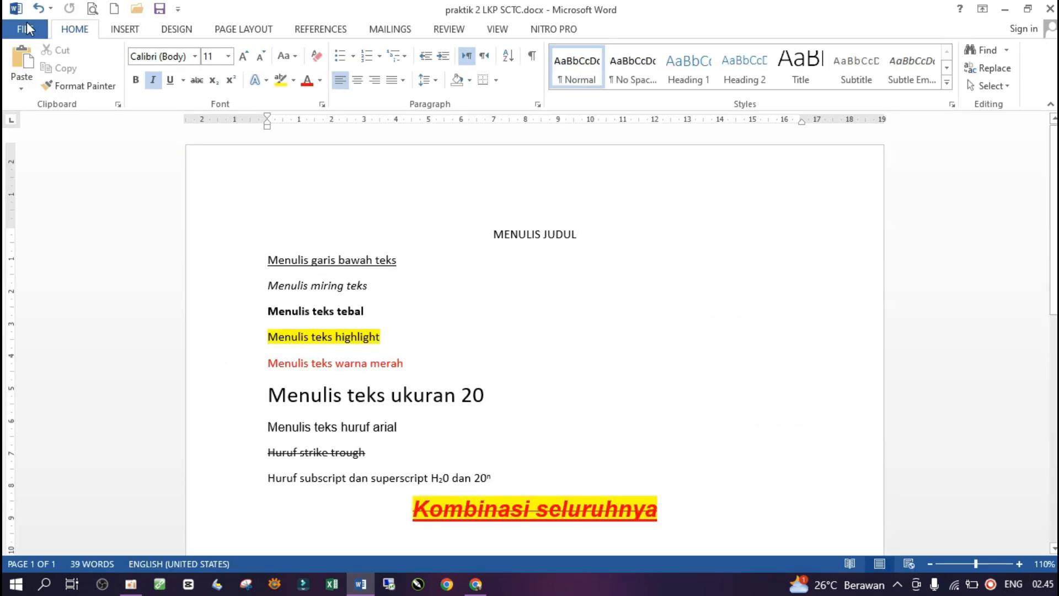